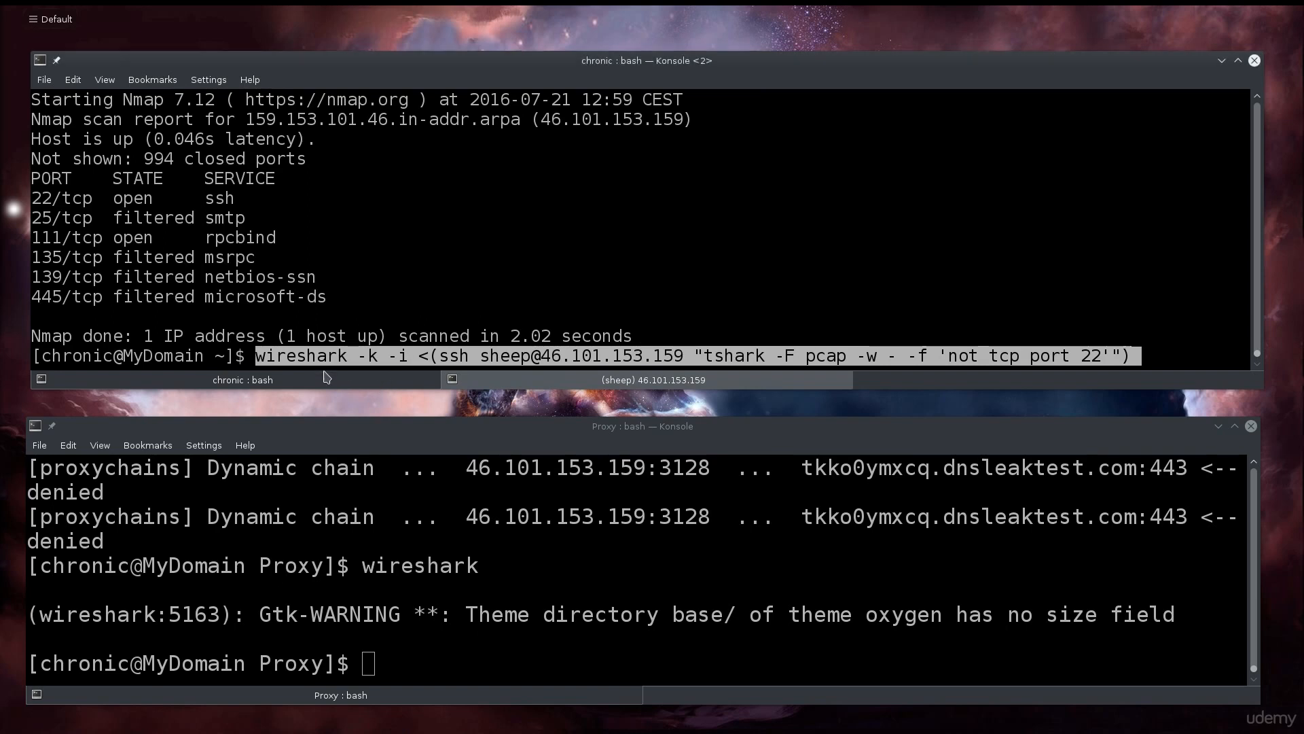
Recall the earlier ssh tshark capture command that writes to /tmp/remote from shell history.
{"action": "key", "text": "Up"}
{"action": "key", "text": "Down"}
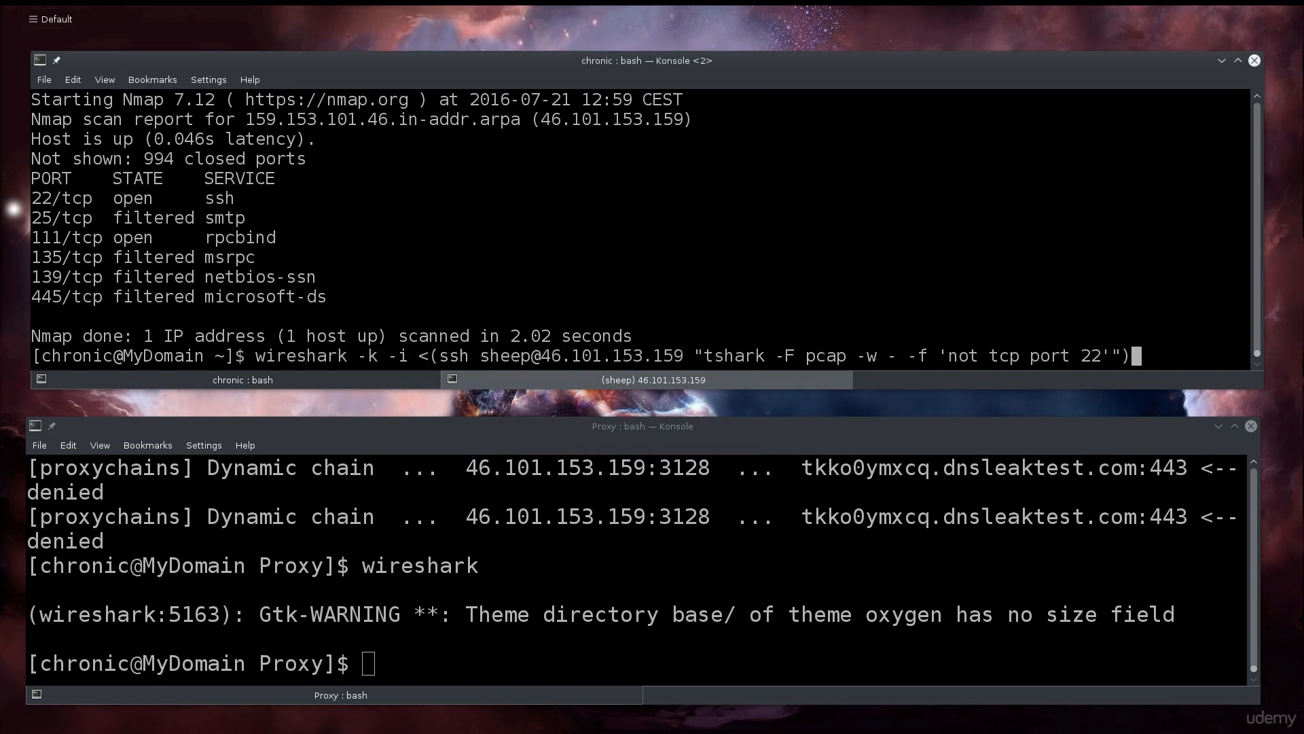
{"action": "key", "text": "Up"}
{"action": "key", "text": "Up"}
{"action": "key", "text": "Up"}
{"action": "key", "text": "Up"}
{"action": "key", "text": "Up"}
{"action": "key", "text": "Up"}
{"action": "key", "text": "Up"}
{"action": "key", "text": "Up"}
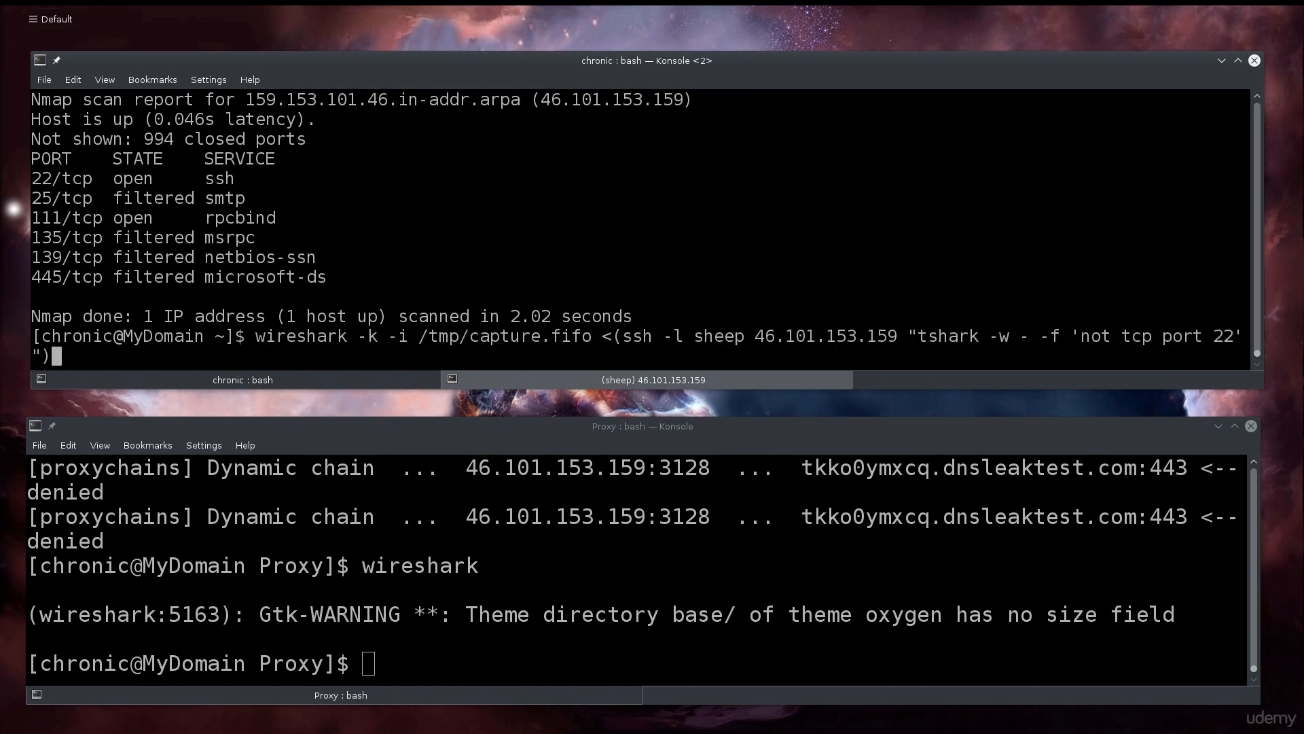
{"action": "key", "text": "Up"}
{"action": "key", "text": "Up"}
{"action": "key", "text": "Up"}
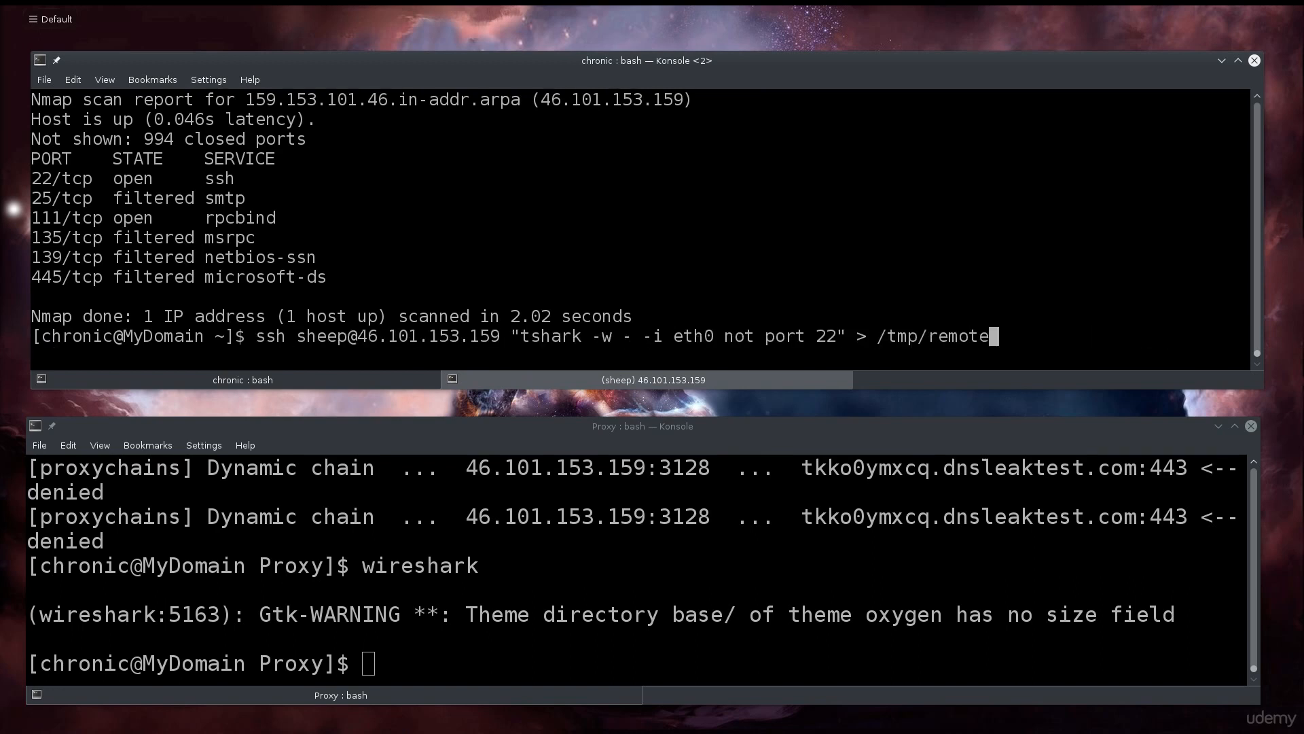
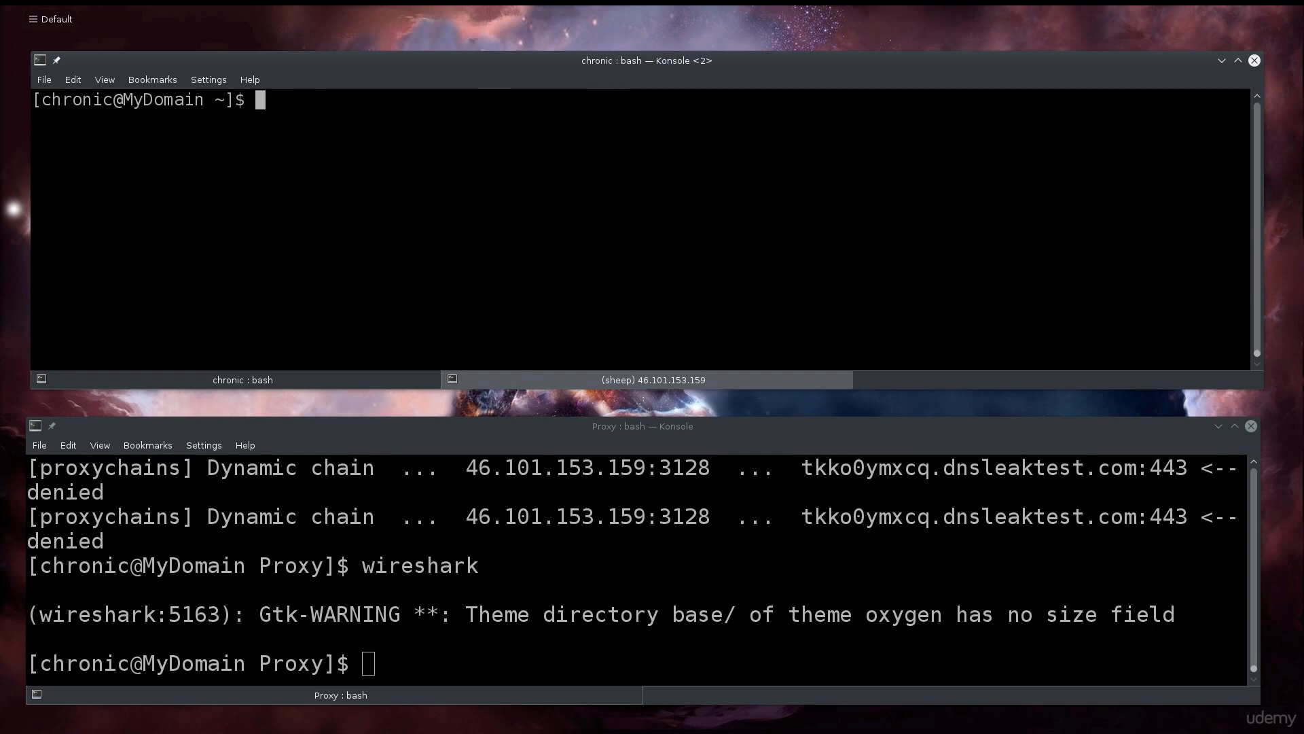
Clear the leftover ssh command from the upper and lower Konsole windows with Ctrl+L.
{"action": "left_click", "coordinate": [763, 601]}
{"action": "key", "text": "ctrl+l"}
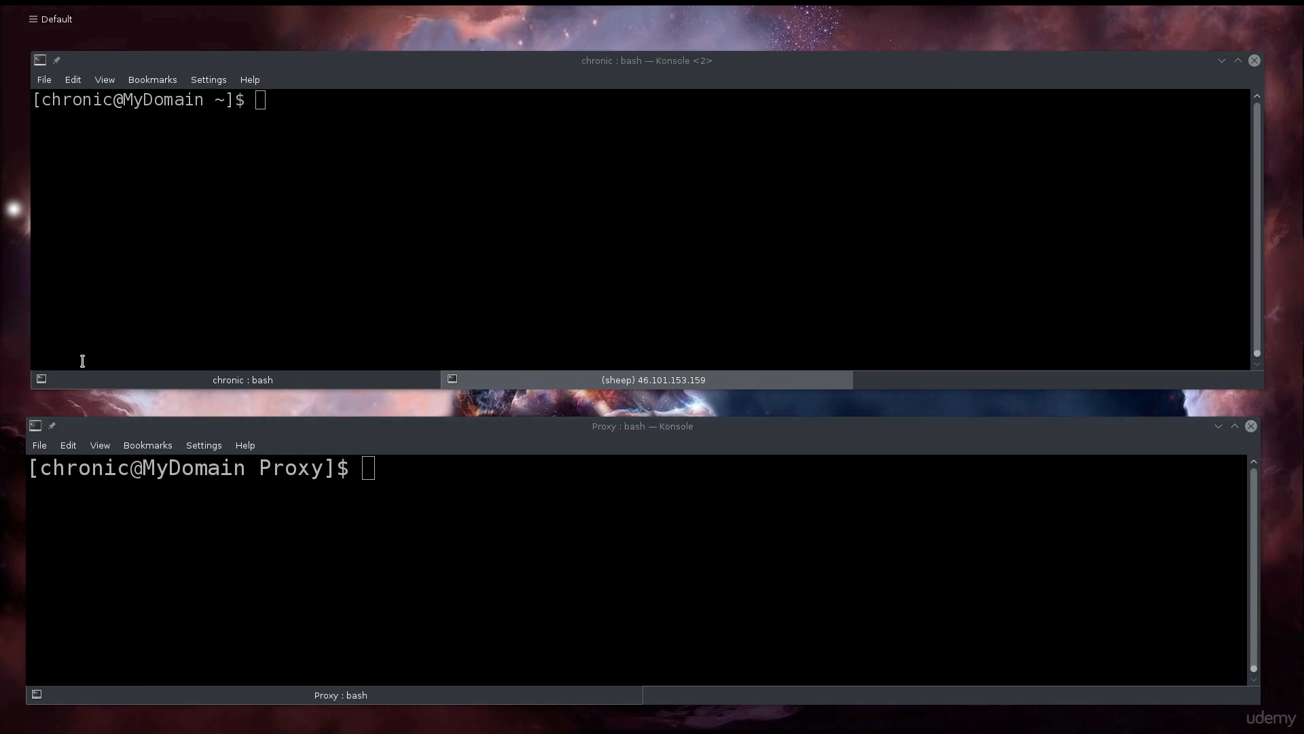
{"action": "left_click", "coordinate": [540, 270]}
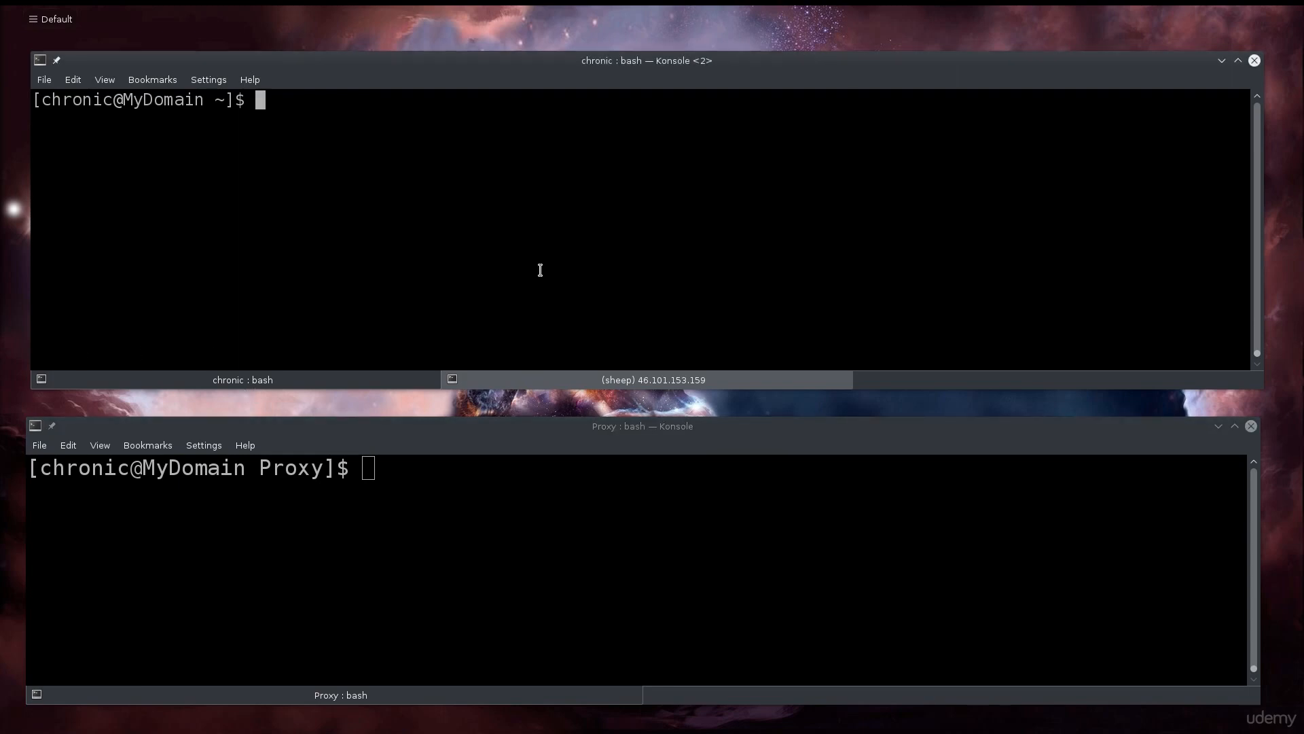
In the cleared remote server session, run apt-get install tshark wireshark without root.
{"action": "left_click", "coordinate": [552, 381]}
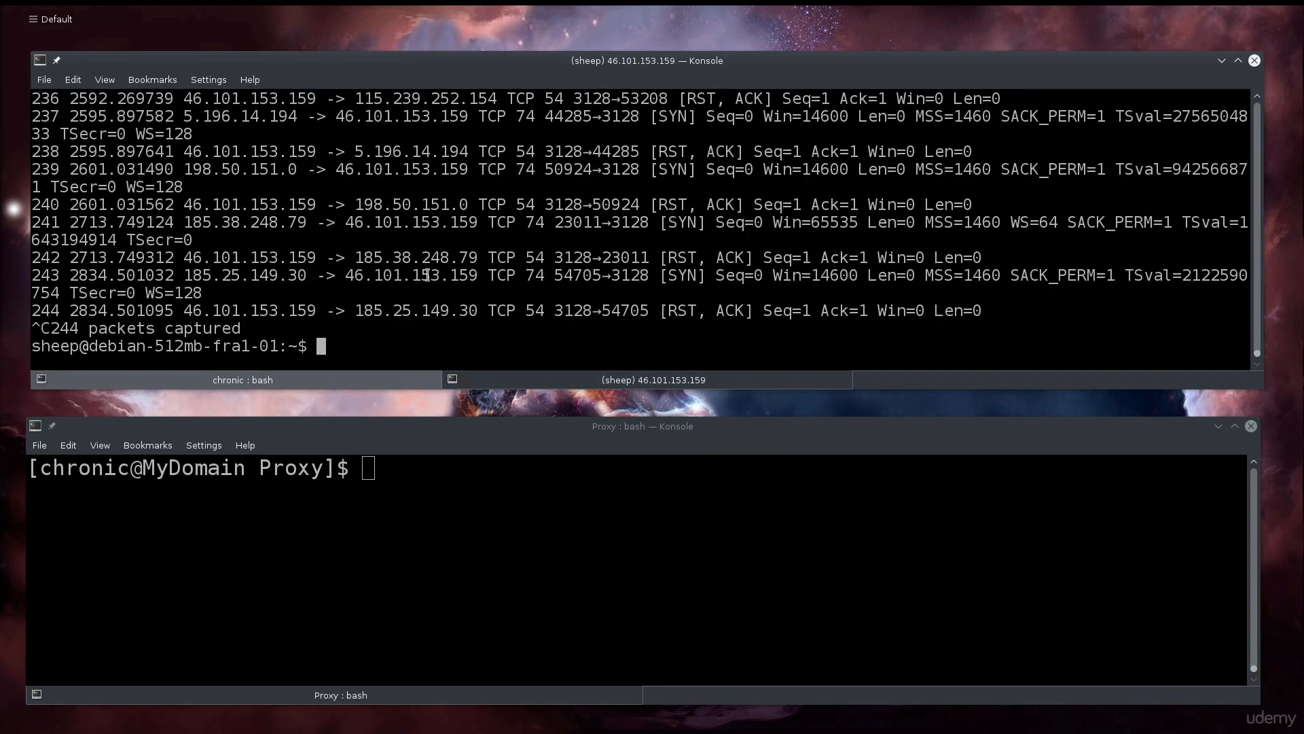
{"action": "key", "text": "ctrl+l"}
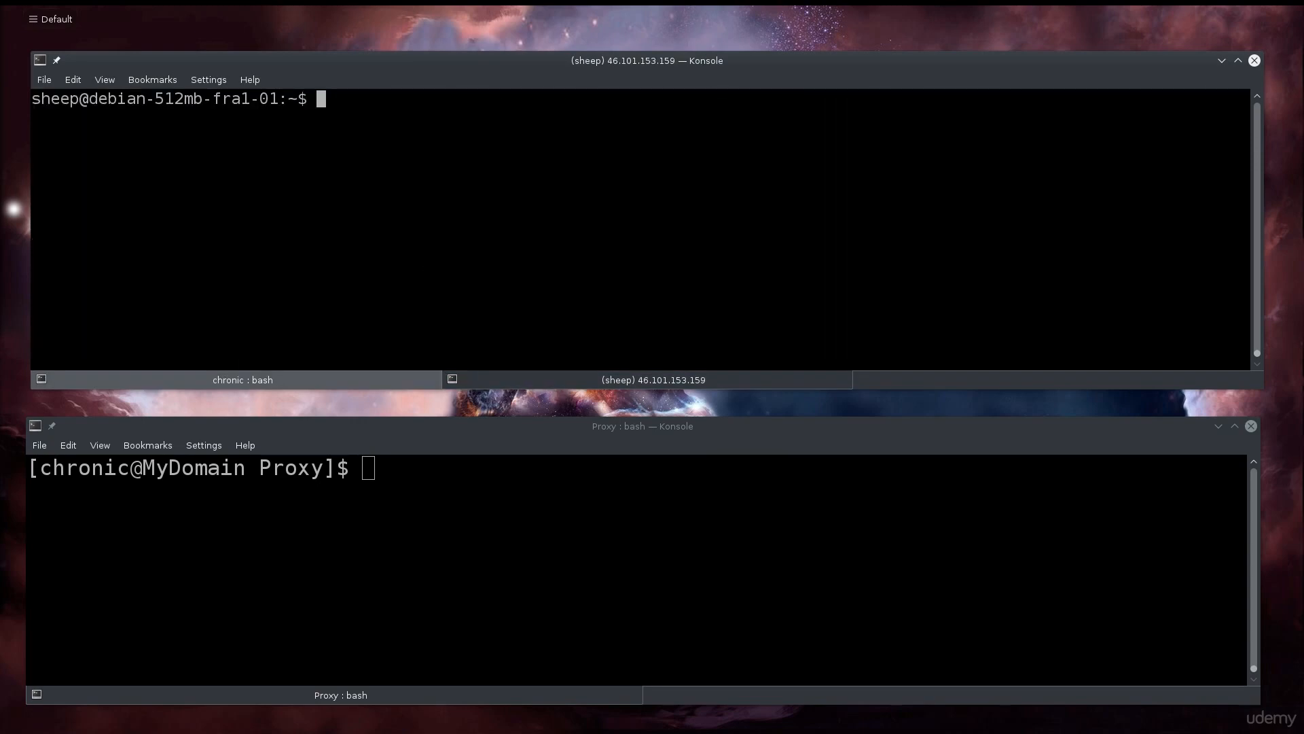
{"action": "type", "text": "apt-get install ts"}
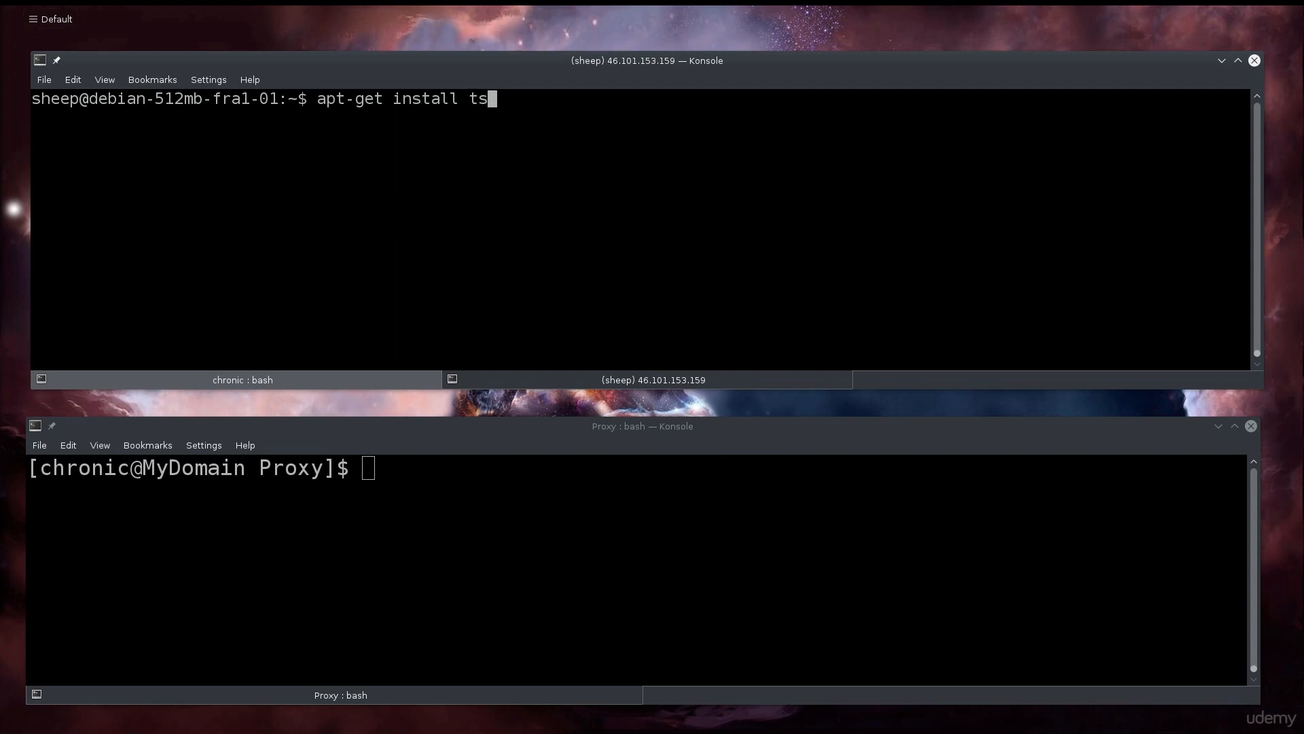
{"action": "type", "text": "hark wireshark"}
{"action": "key", "text": "Return"}
Run su to become root, retrying su after the first password attempt fails.
{"action": "type", "text": "ap"}
{"action": "key", "text": "BackSpace"}
{"action": "key", "text": "BackSpace"}
{"action": "type", "text": "su"}
{"action": "key", "text": "Return"}
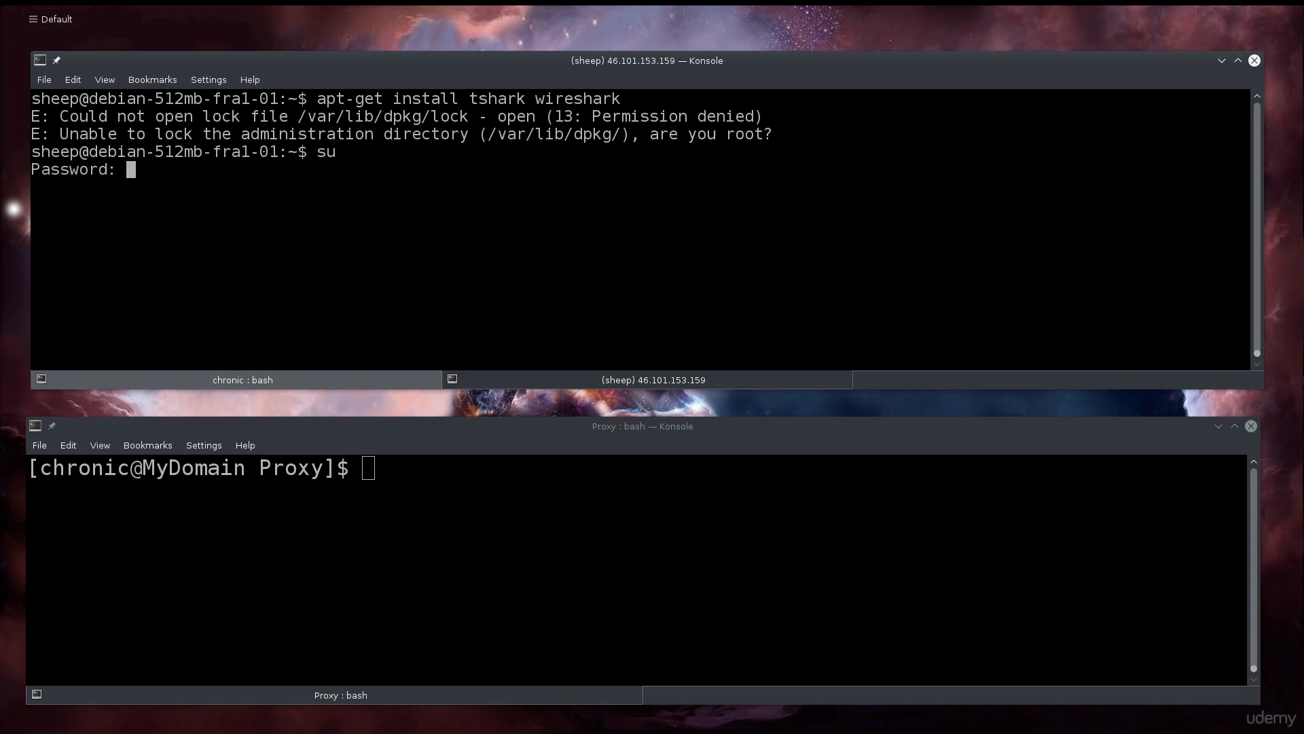
{"action": "key", "text": "Return"}
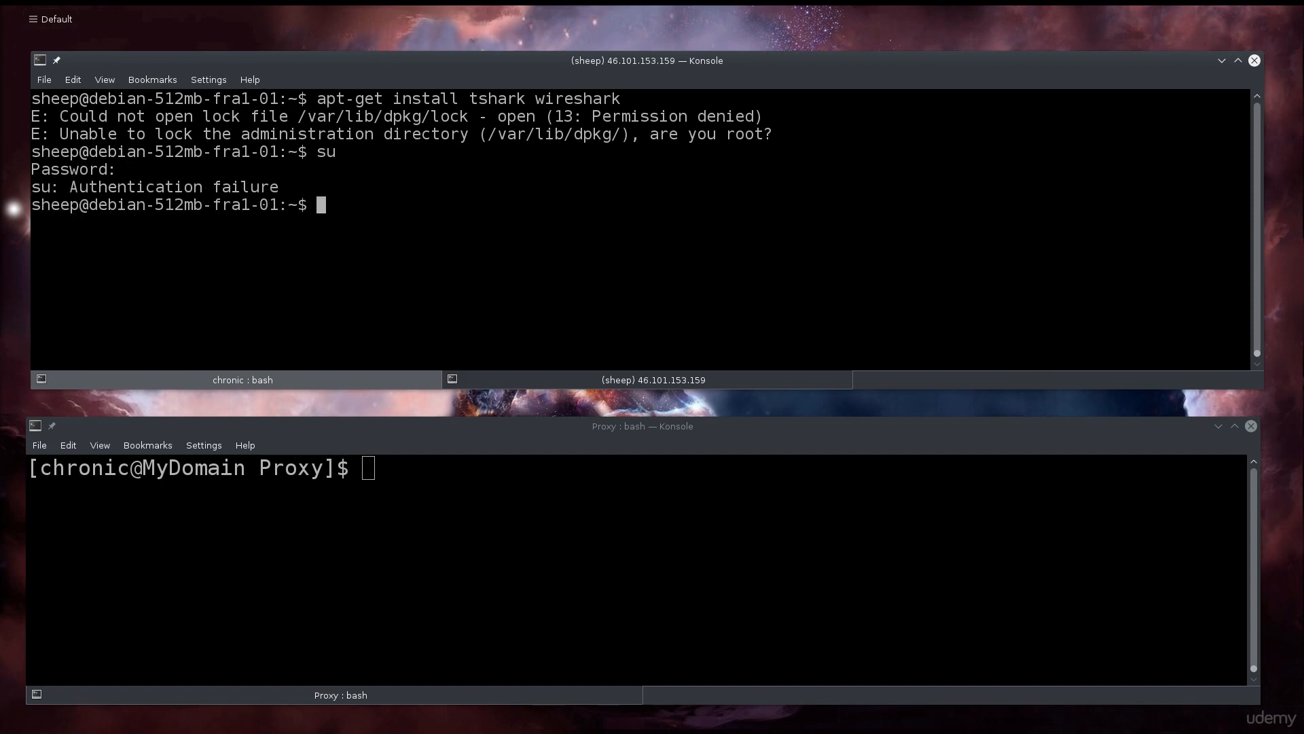
{"action": "type", "text": "s"}
{"action": "type", "text": "u"}
{"action": "key", "text": "Return"}
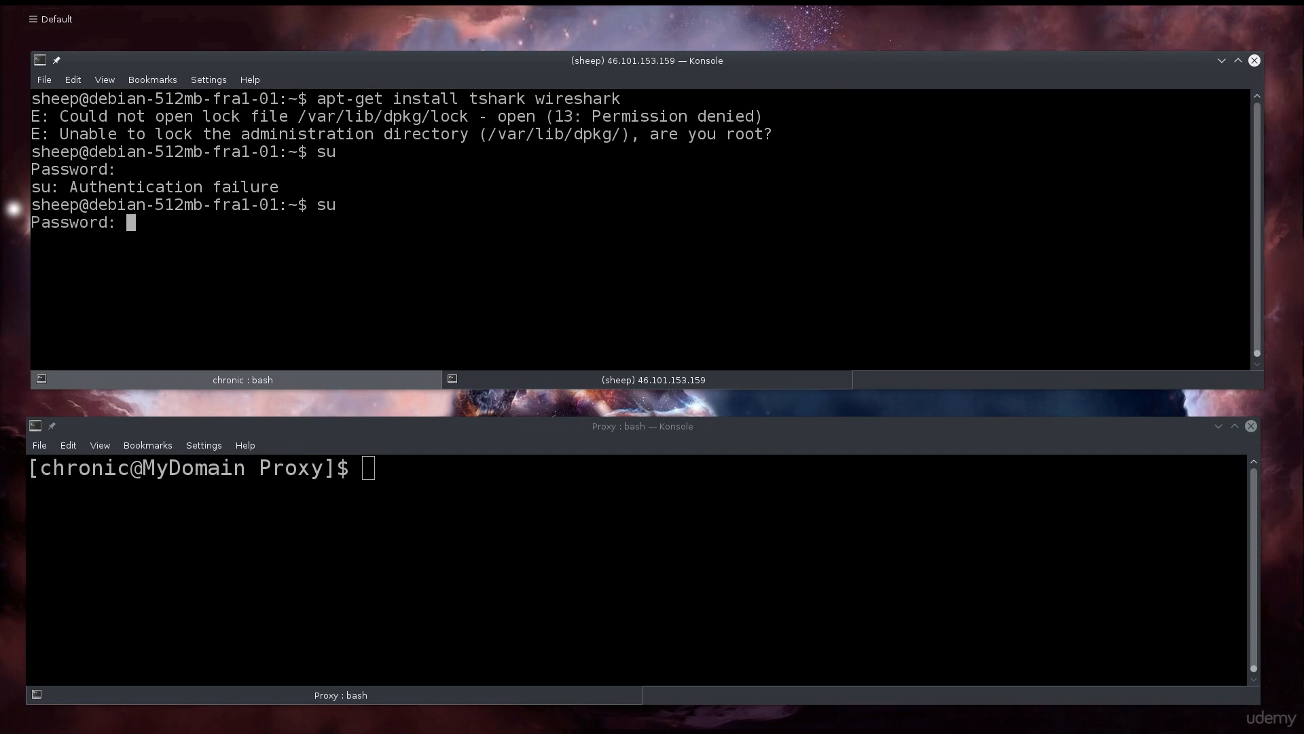
As root, rerun apt-get install tshark wireshark, which reports both already newest, then clear the screen.
{"action": "key", "text": "Return"}
{"action": "key", "text": "ctrl+l"}
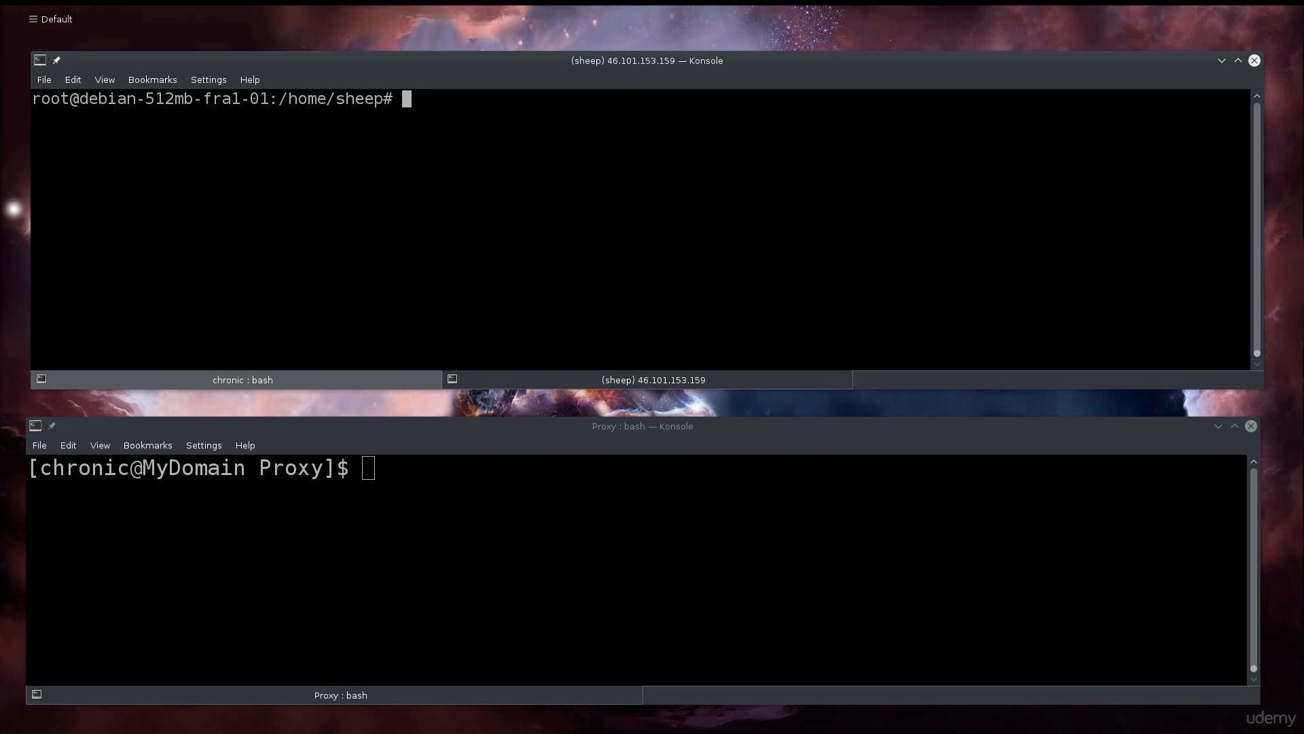
{"action": "type", "text": "a"}
{"action": "type", "text": "pt-get inst"}
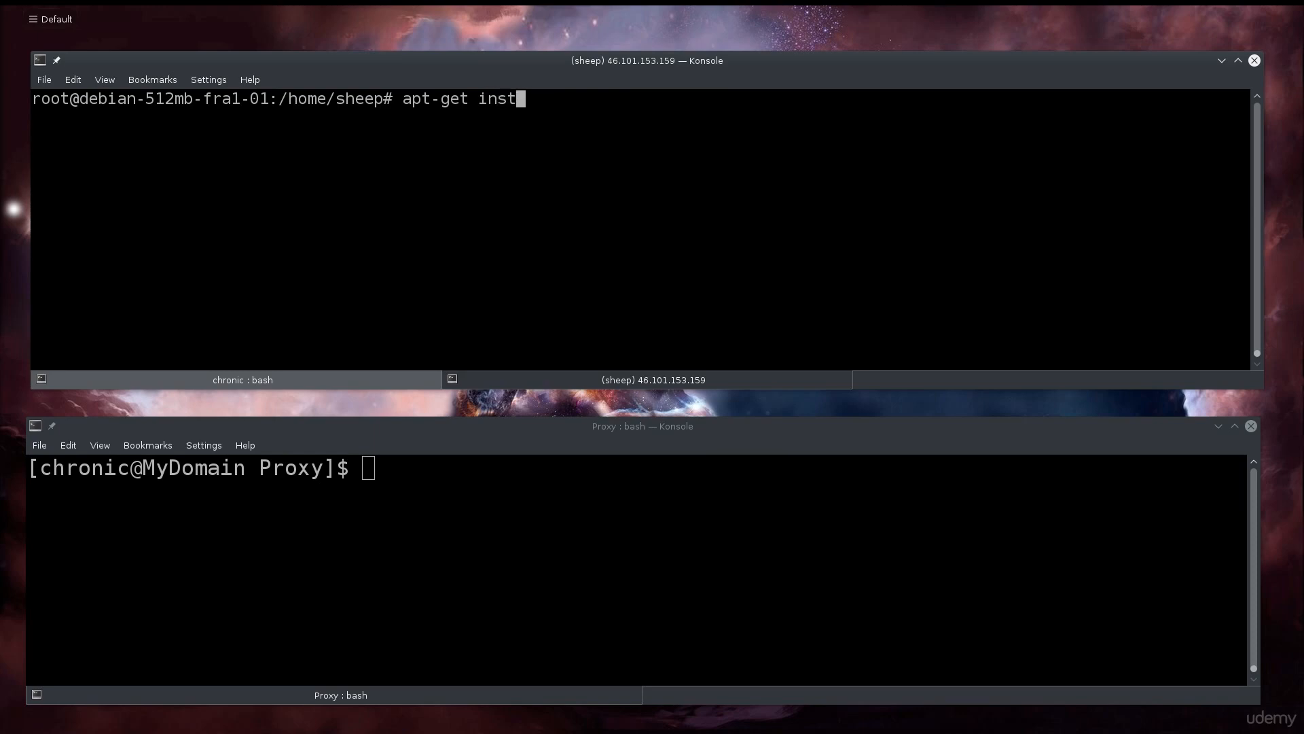
{"action": "type", "text": "all tshark wireshark"}
{"action": "key", "text": "Return"}
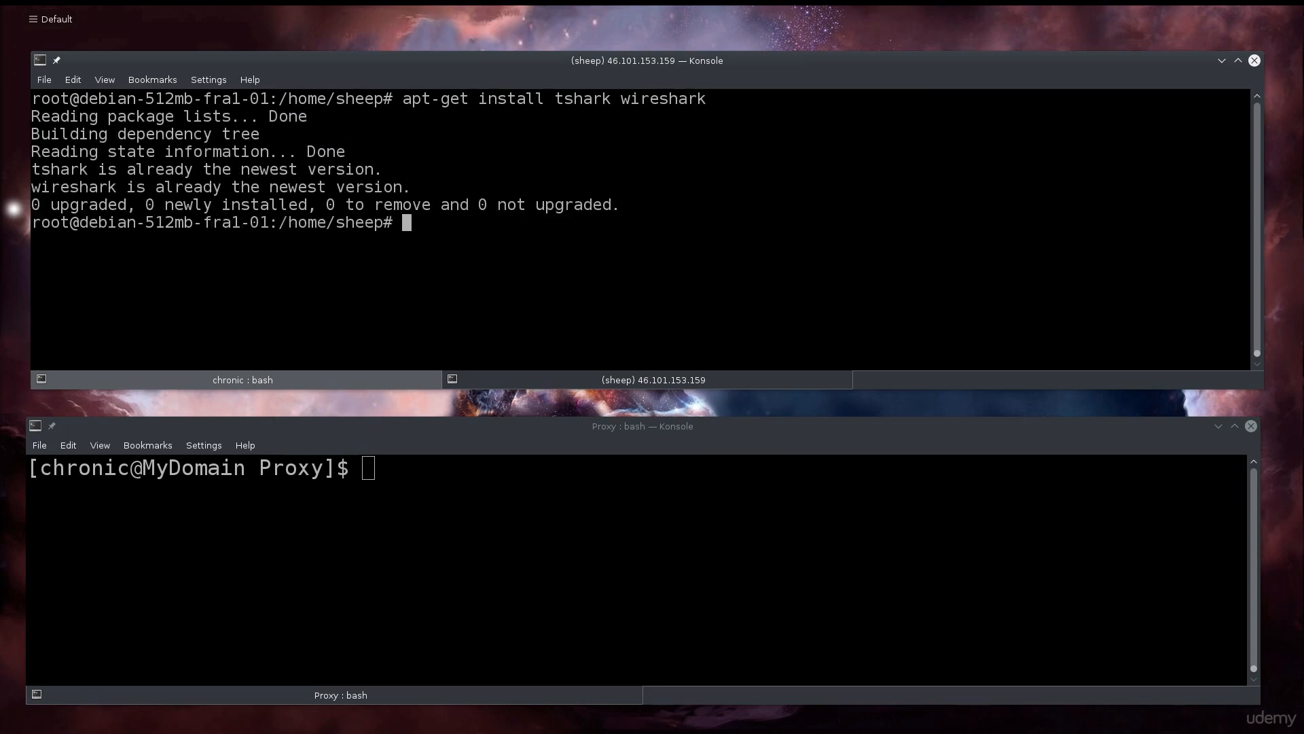
{"action": "key", "text": "ctrl+l"}
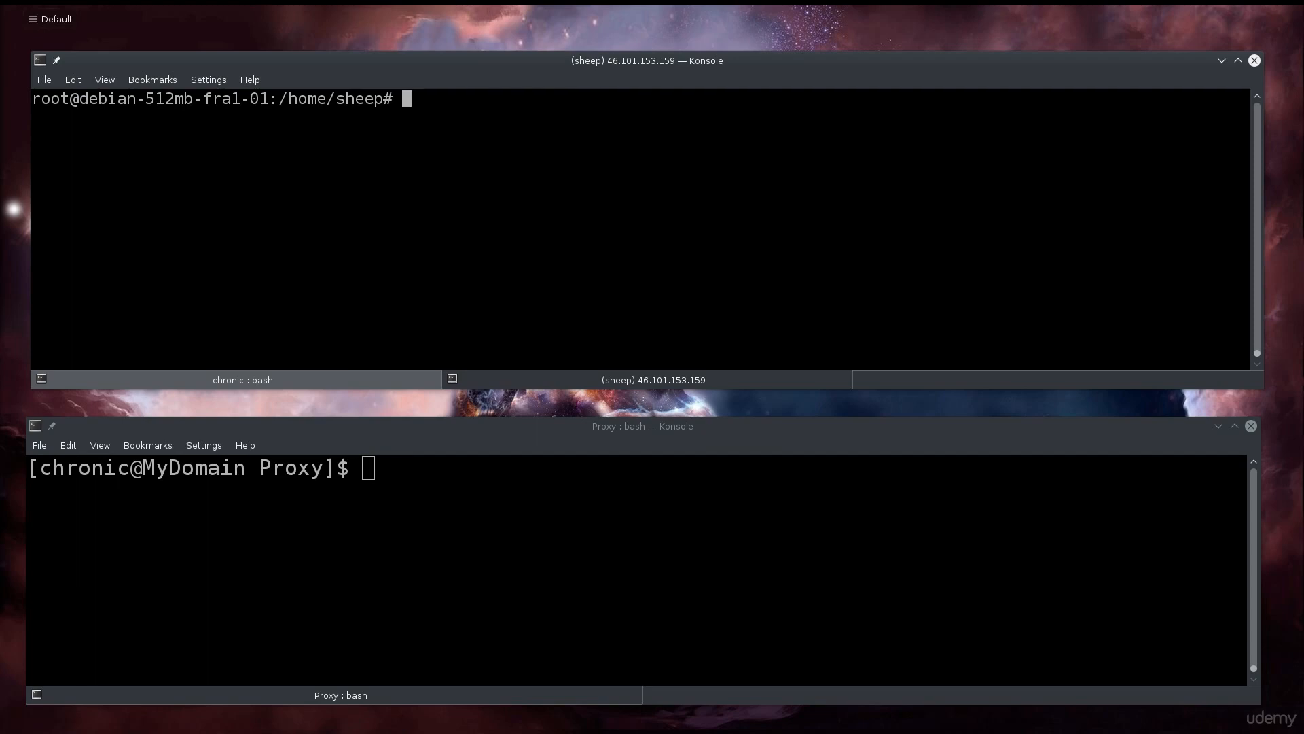
List /etc/group and highlight the wireshark group (GID 114) with its root and regular-user members.
{"action": "type", "text": "cat /etc/group"}
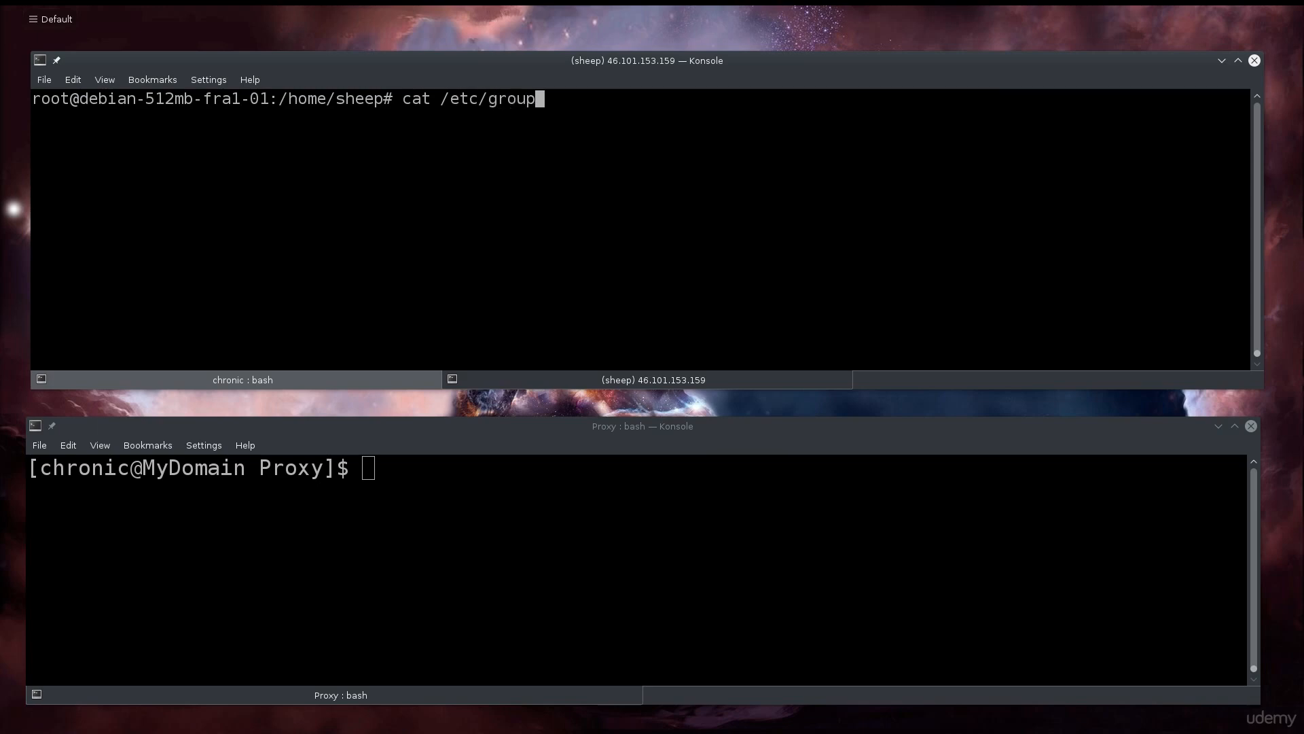
{"action": "key", "text": "Return"}
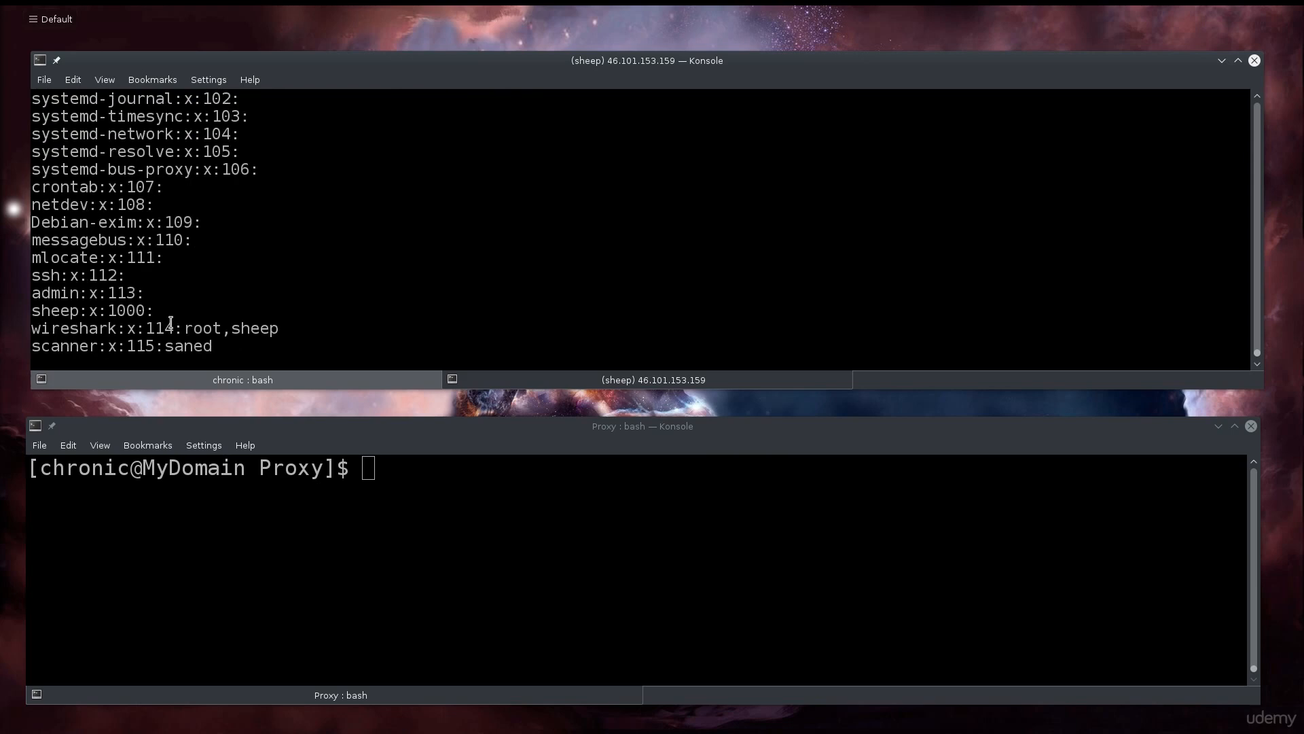
{"action": "double_click", "coordinate": [44, 328]}
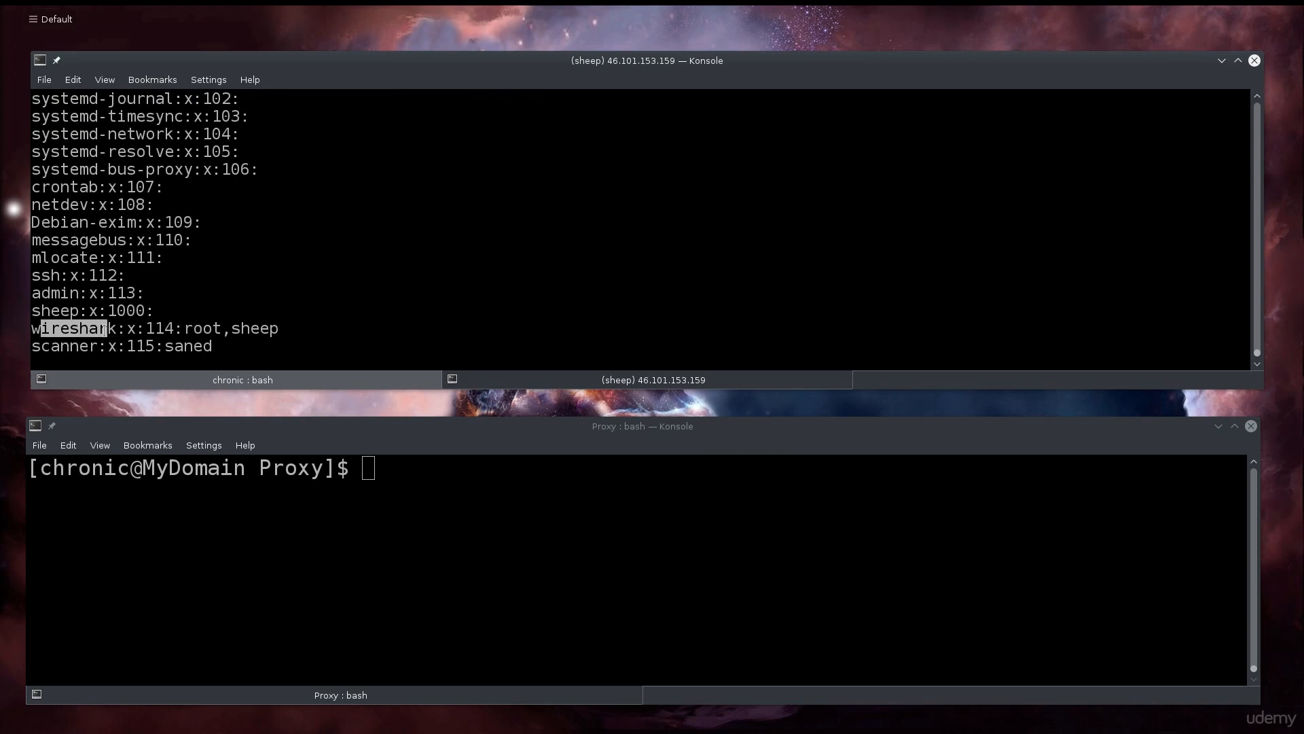
{"action": "left_click_drag", "start_coordinate": [231, 328], "coordinate": [283, 329]}
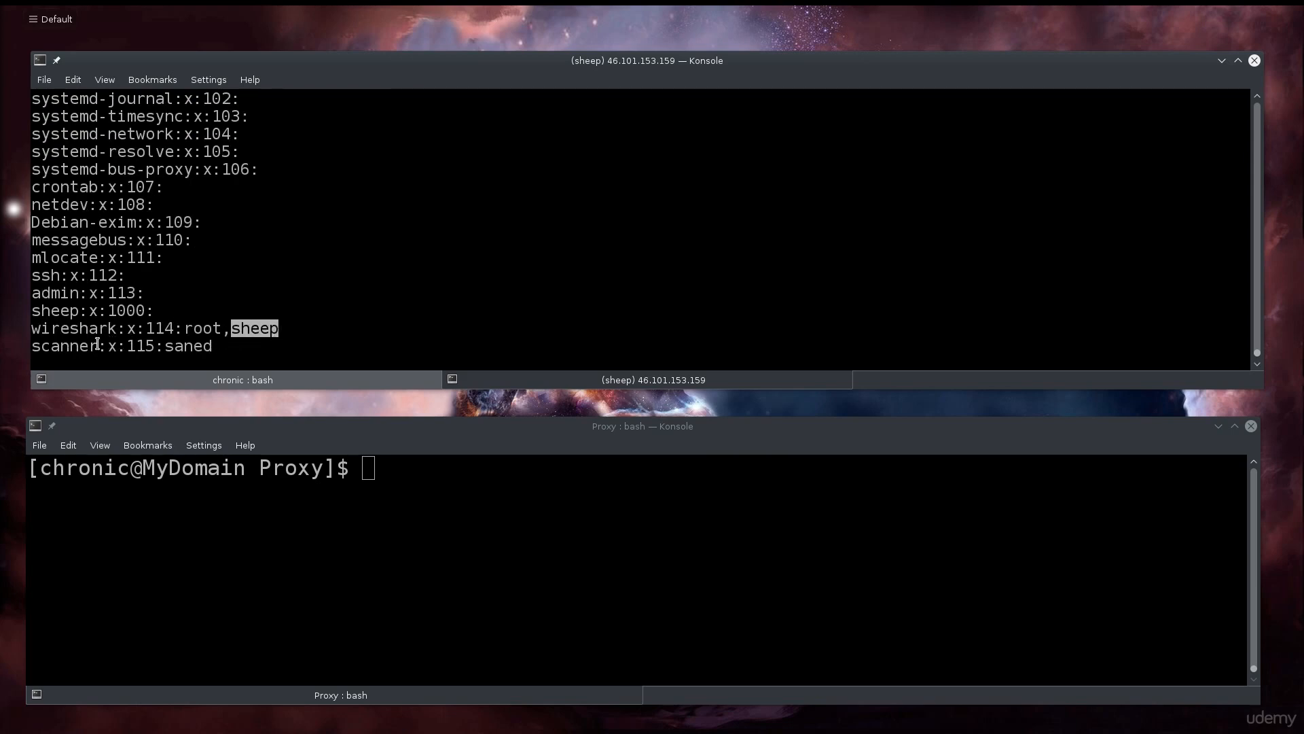
{"action": "left_click_drag", "start_coordinate": [117, 331], "coordinate": [35, 331]}
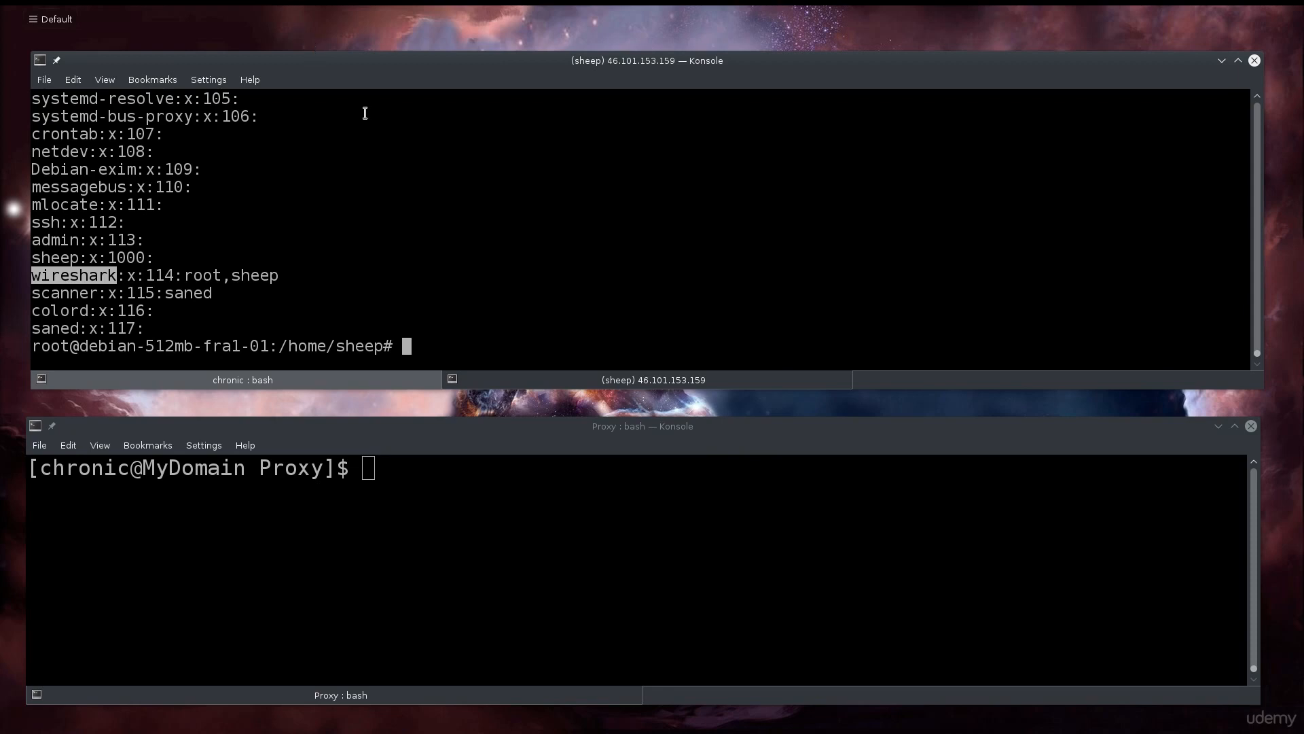
{"action": "left_click", "coordinate": [479, 293]}
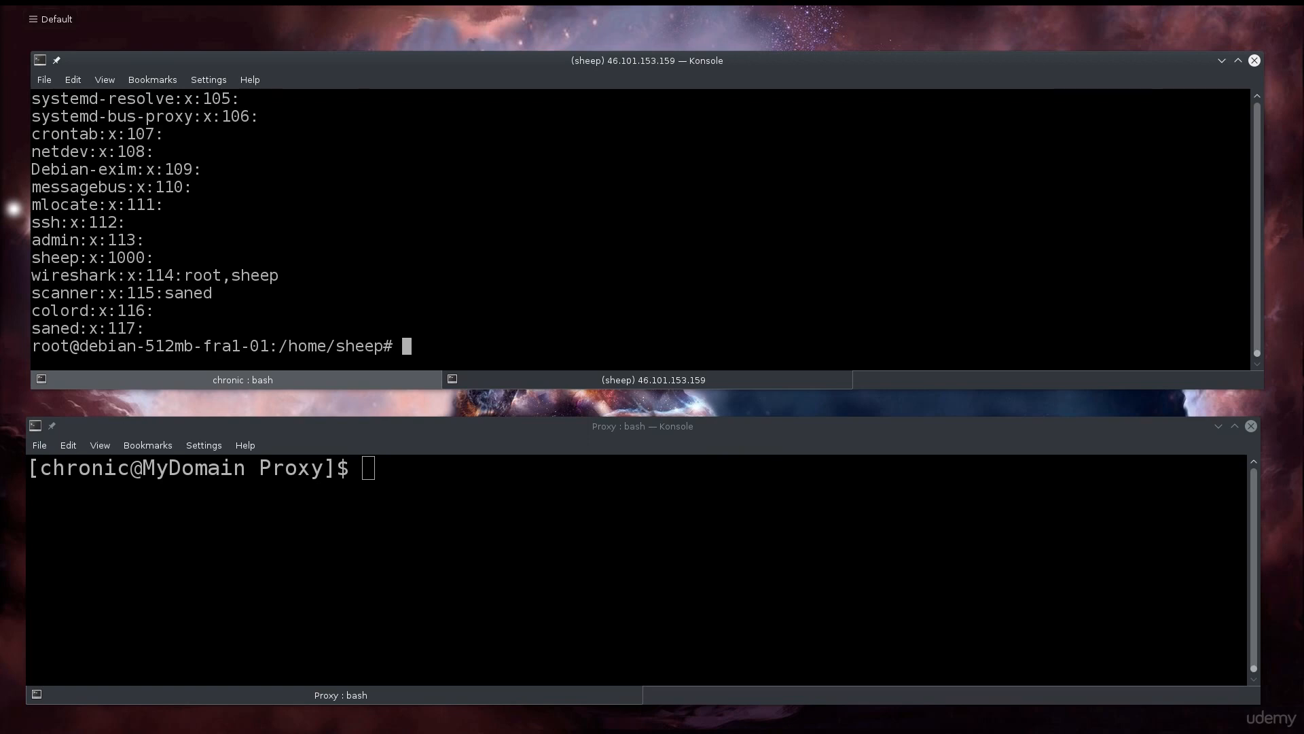
Discard the usermod command and switch into the wireshark group with newgrp wireshark.
{"action": "type", "text": "usermod -a -G wireshark s"}
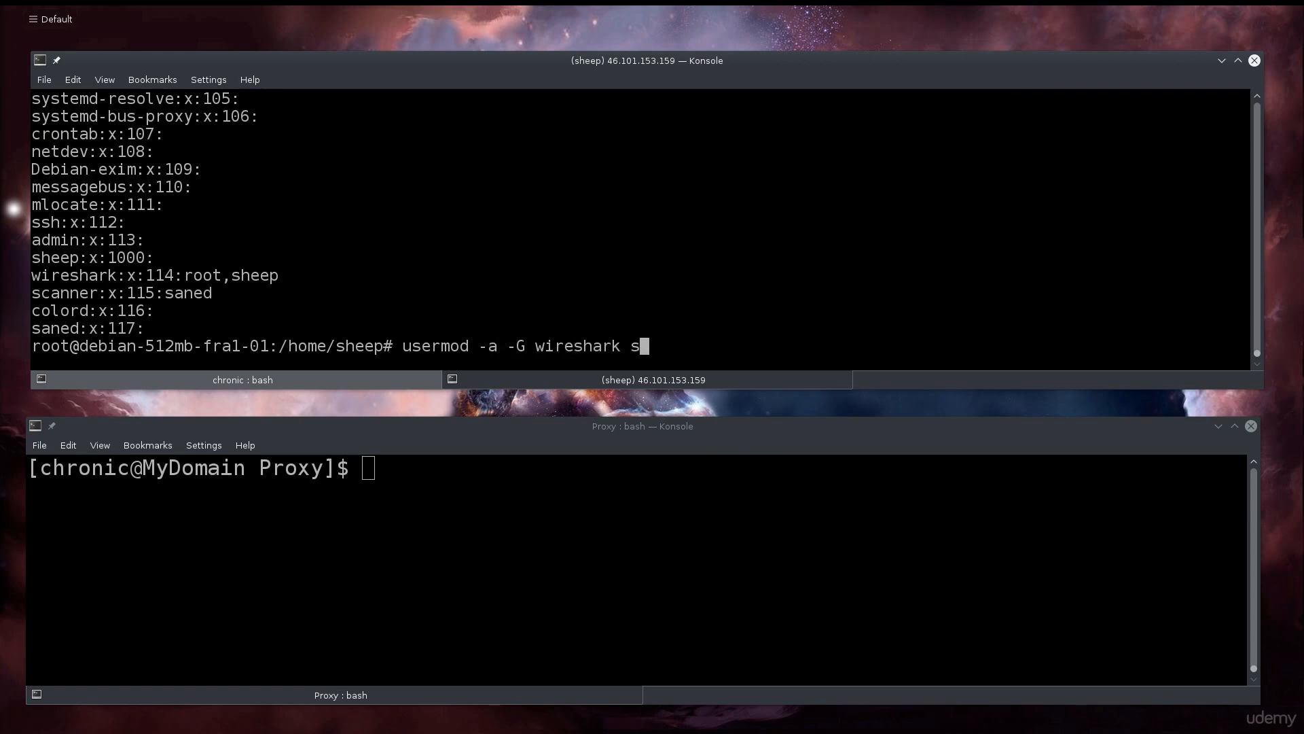
{"action": "type", "text": "heep"}
{"action": "key", "text": "BackSpace"}
{"action": "key", "text": "BackSpace"}
{"action": "key", "text": "BackSpace"}
{"action": "key", "text": "BackSpace"}
{"action": "key", "text": "BackSpace"}
{"action": "key", "text": "BackSpace"}
{"action": "key", "text": "BackSpace"}
{"action": "key", "text": "BackSpace"}
{"action": "key", "text": "BackSpace"}
{"action": "key", "text": "BackSpace"}
{"action": "key", "text": "BackSpace"}
{"action": "key", "text": "BackSpace"}
{"action": "key", "text": "BackSpace"}
{"action": "key", "text": "BackSpace"}
{"action": "key", "text": "BackSpace"}
{"action": "key", "text": "BackSpace"}
{"action": "key", "text": "BackSpace"}
{"action": "key", "text": "BackSpace"}
{"action": "key", "text": "BackSpace"}
{"action": "key", "text": "BackSpace"}
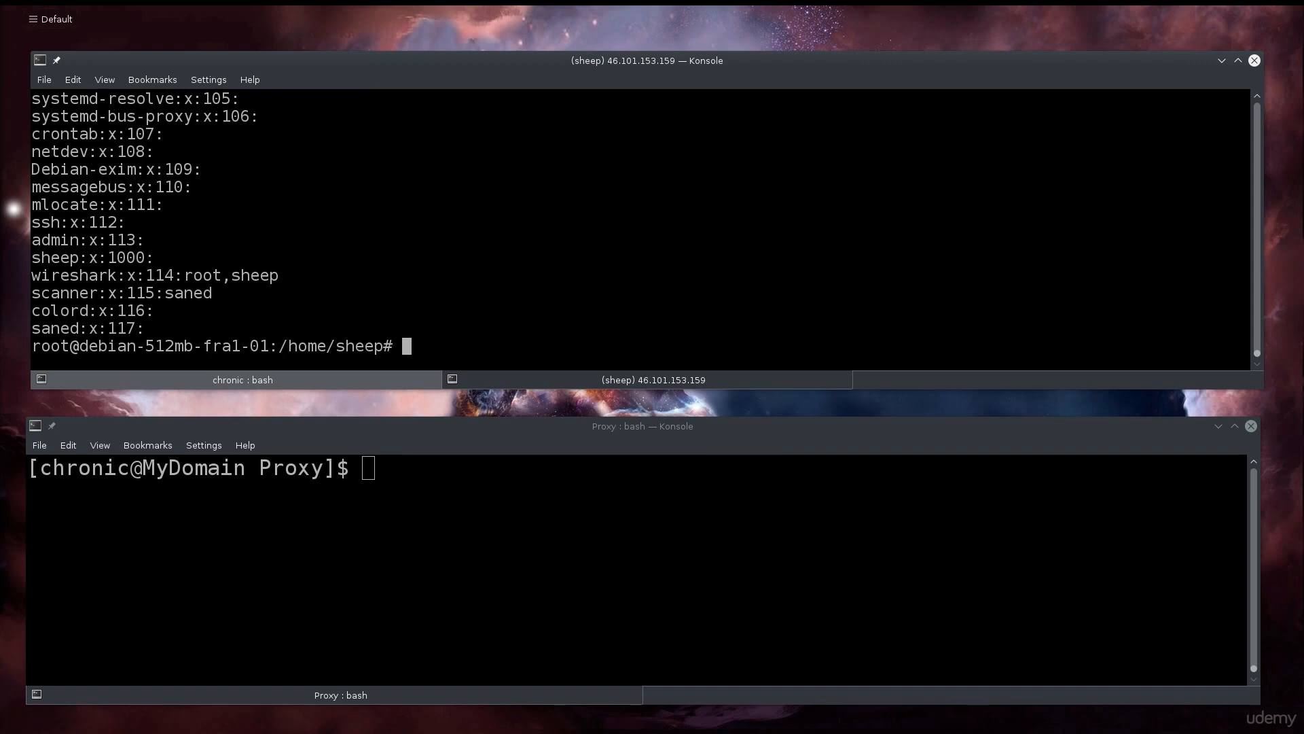
{"action": "type", "text": "newgrp wireshark"}
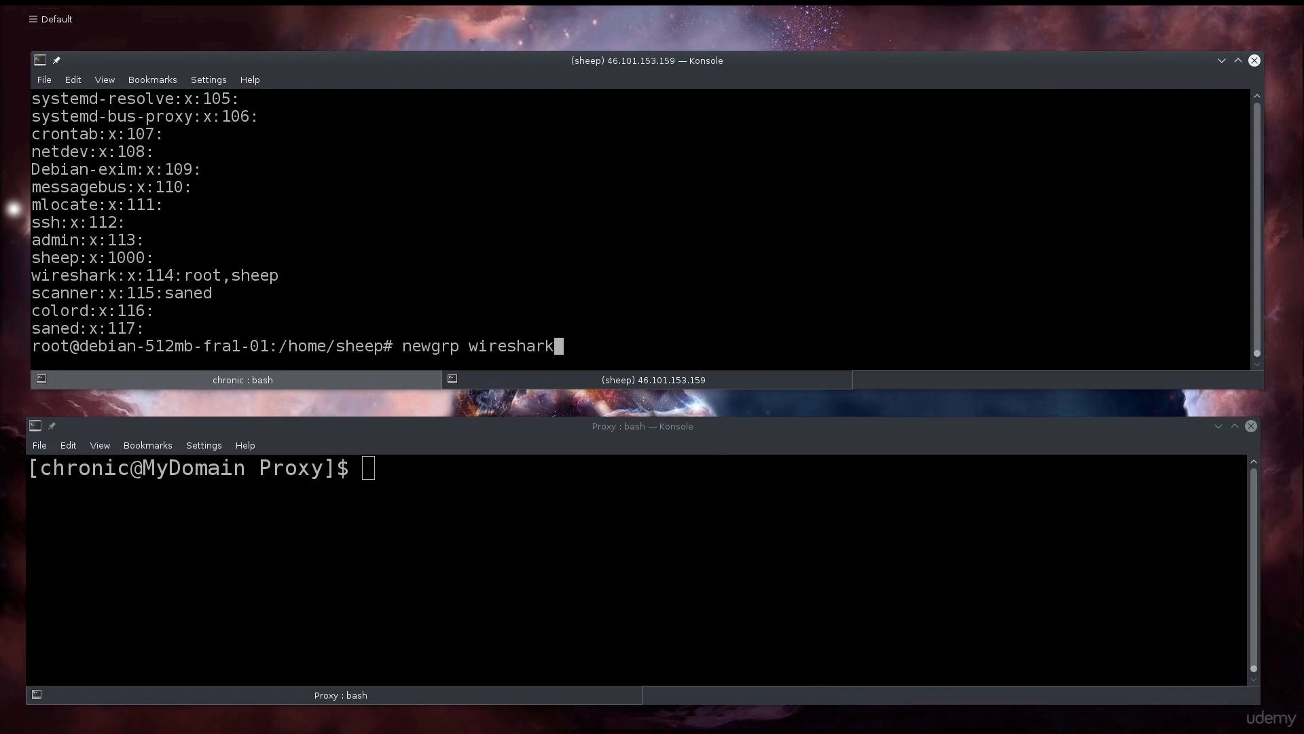
{"action": "key", "text": "Return"}
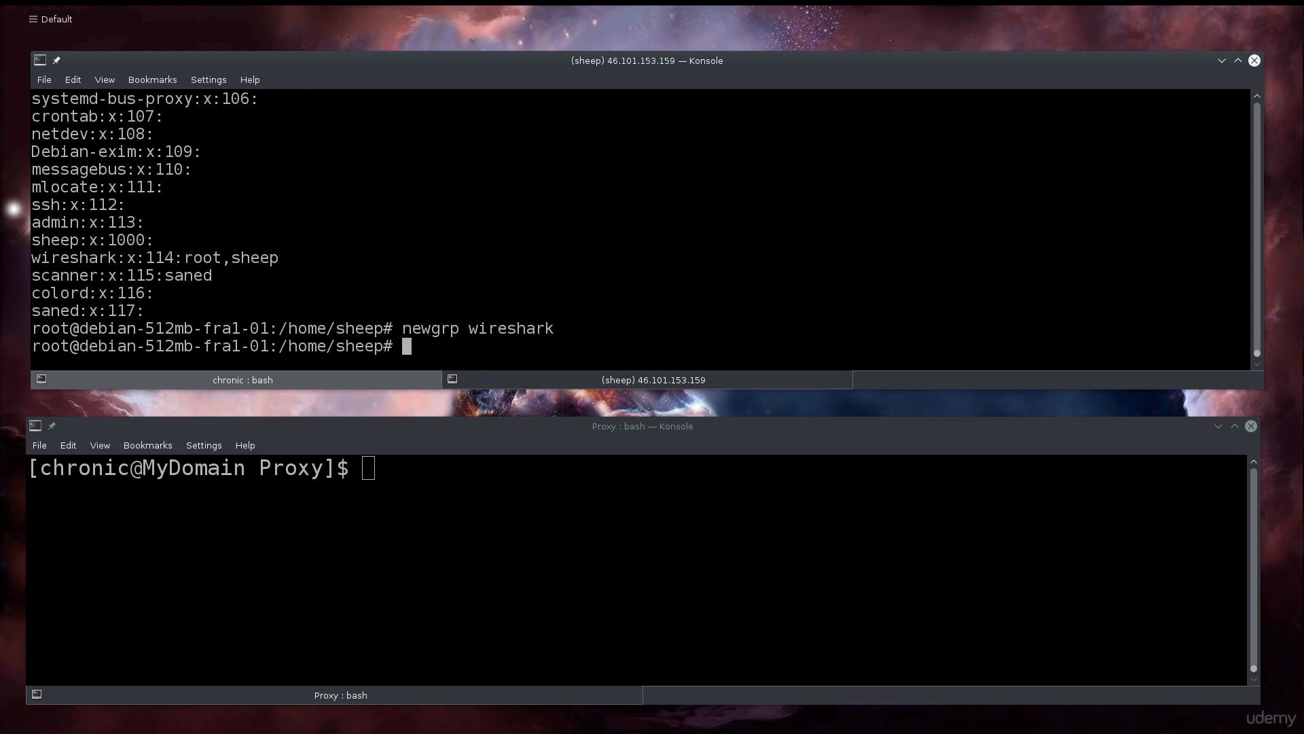
Exit the newgrp and root shells back to the regular user and enter tshark -i eth0.
{"action": "type", "text": "exit"}
{"action": "key", "text": "Return"}
{"action": "type", "text": "exit"}
{"action": "key", "text": "Return"}
{"action": "key", "text": "Return"}
{"action": "key", "text": "Return"}
{"action": "key", "text": "Return"}
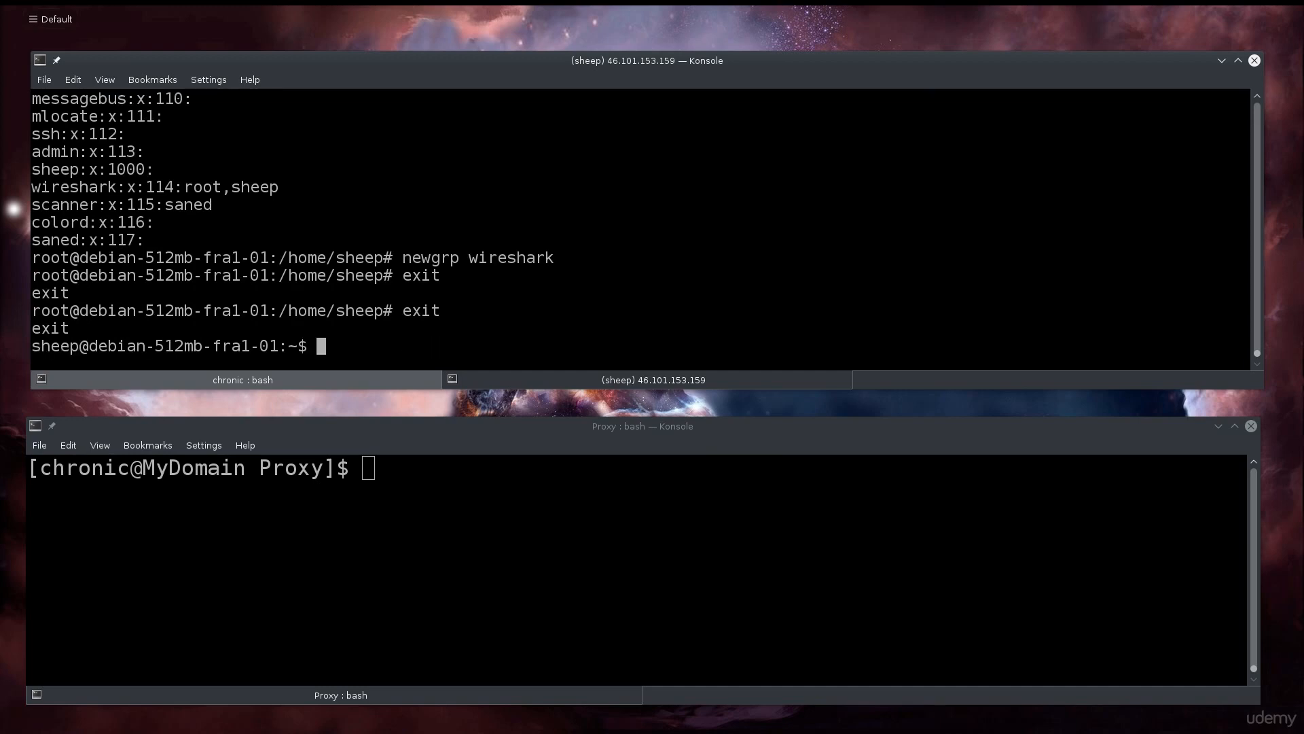
{"action": "type", "text": "tshark -i eth0"}
Run the tshark test capture on eth0, stop it at 61 packets, and clear the terminal.
{"action": "key", "text": "Return"}
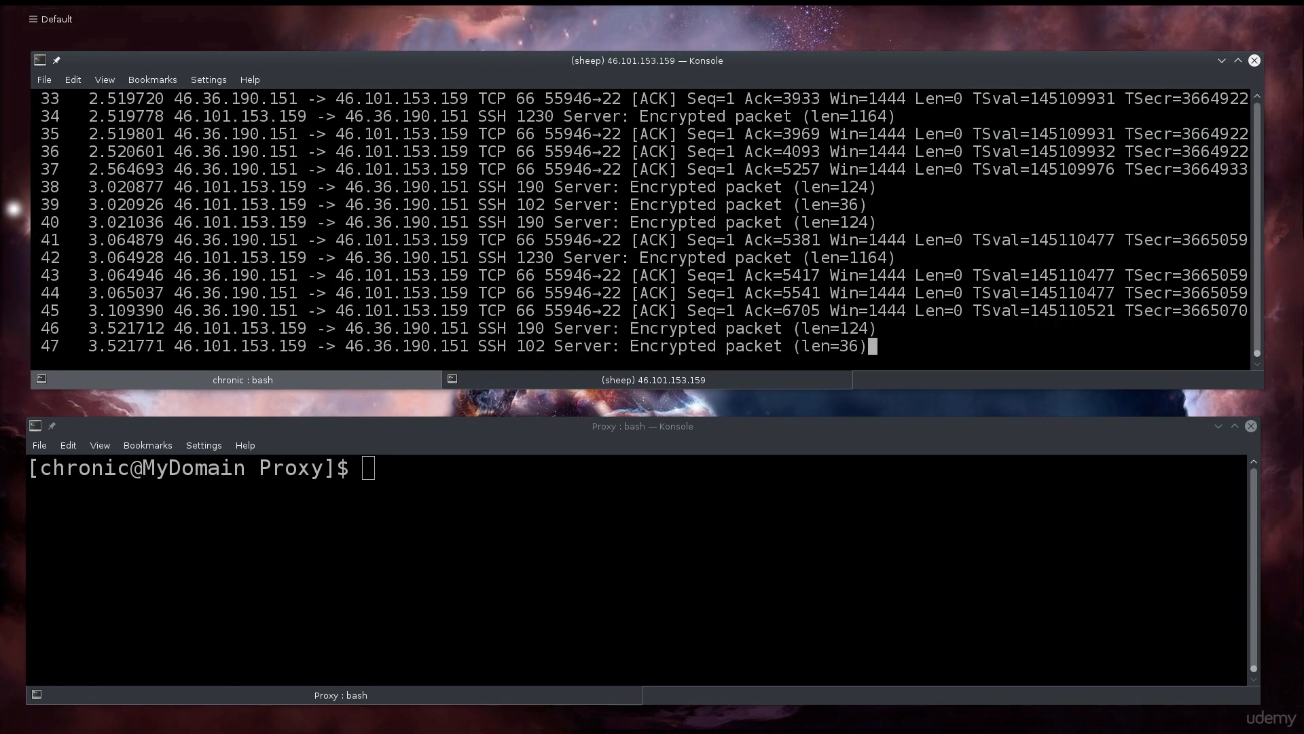
{"action": "key", "text": "ctrl+c"}
{"action": "key", "text": "ctrl+c"}
{"action": "key", "text": "ctrl+c"}
{"action": "key", "text": "ctrl+c"}
{"action": "key", "text": "ctrl+c"}
{"action": "key", "text": "ctrl+c"}
{"action": "key", "text": "ctrl+c"}
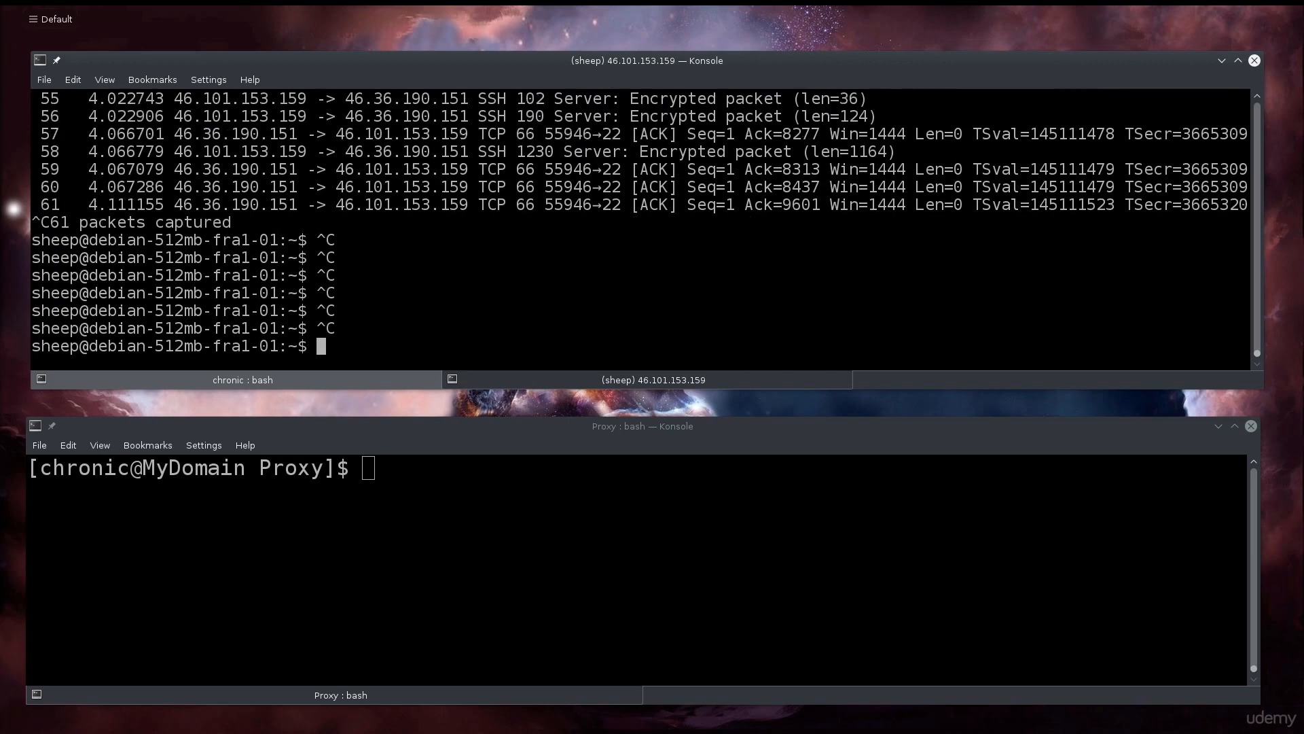
{"action": "key", "text": "ctrl+c"}
{"action": "key", "text": "ctrl+c"}
{"action": "key", "text": "ctrl+c"}
{"action": "key", "text": "ctrl+l"}
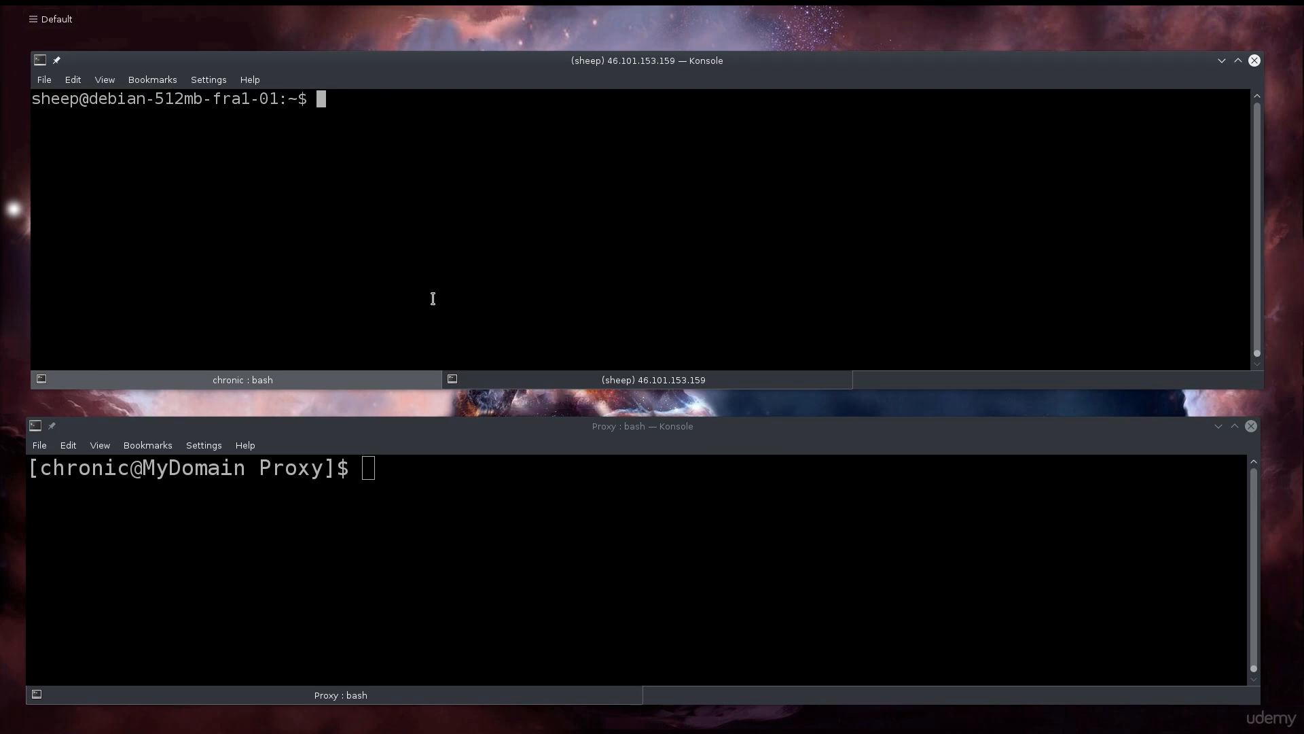
In the local chronic bash tab, paste the wireshark -k -i ssh tshark command filtering 'not tcp port 22'.
{"action": "left_click", "coordinate": [402, 382]}
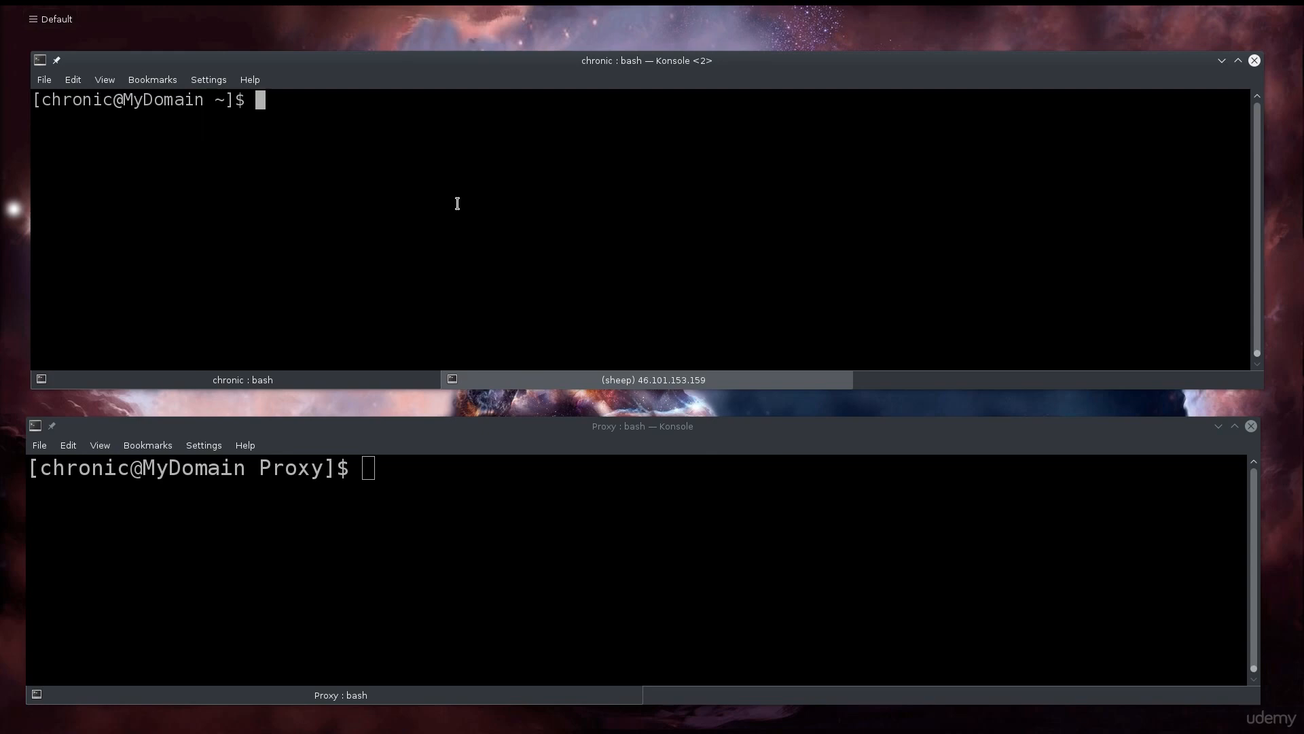
{"action": "key", "text": "Up"}
{"action": "key", "text": "Up"}
{"action": "key", "text": "Down"}
{"action": "key", "text": "Up"}
{"action": "key", "text": "Down"}
{"action": "key", "text": "Up"}
{"action": "key", "text": "Up"}
{"action": "key", "text": "Up"}
{"action": "key", "text": "Up"}
{"action": "key", "text": "Up"}
{"action": "key", "text": "Up"}
{"action": "key", "text": "Up"}
{"action": "key", "text": "Up"}
{"action": "key", "text": "Up"}
{"action": "key", "text": "Up"}
{"action": "key", "text": "Up"}
{"action": "key", "text": "Up"}
{"action": "key", "text": "Down"}
{"action": "key", "text": "Down"}
{"action": "key", "text": "Down"}
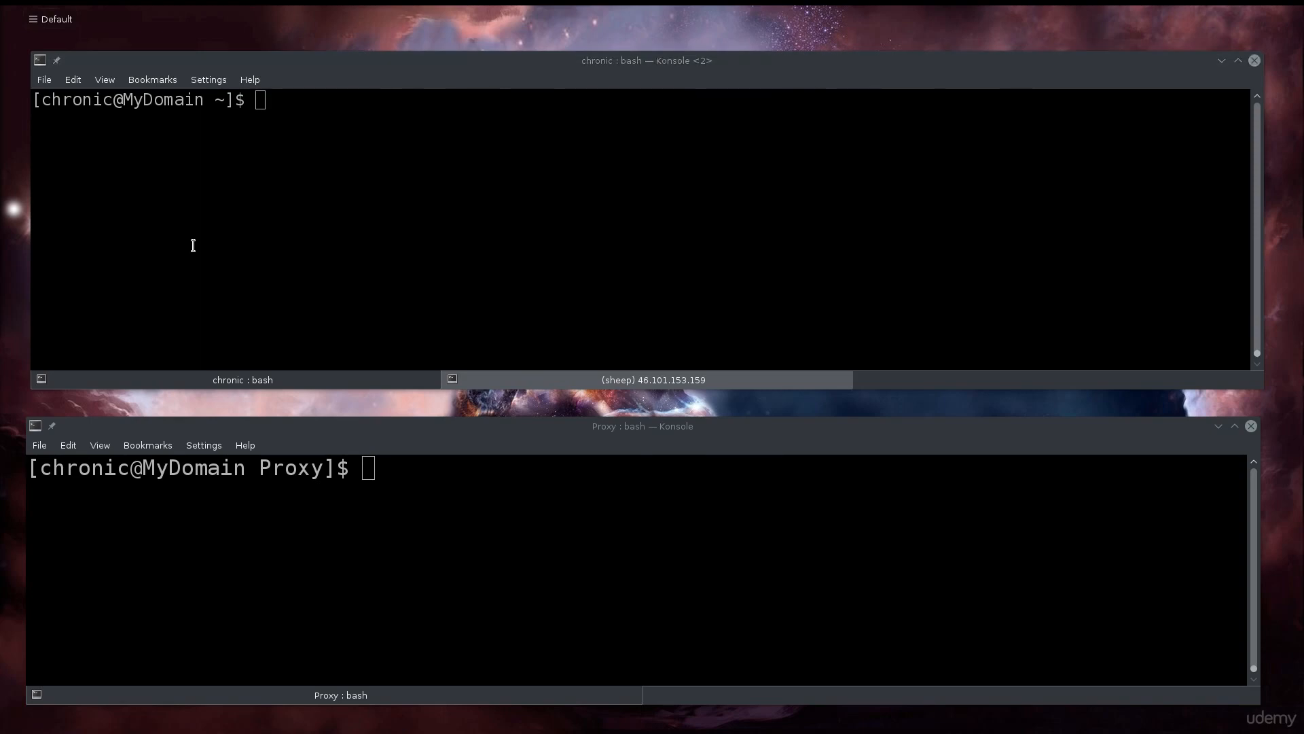
{"action": "left_click", "coordinate": [293, 219]}
{"action": "key", "text": "ctrl+shift+v"}
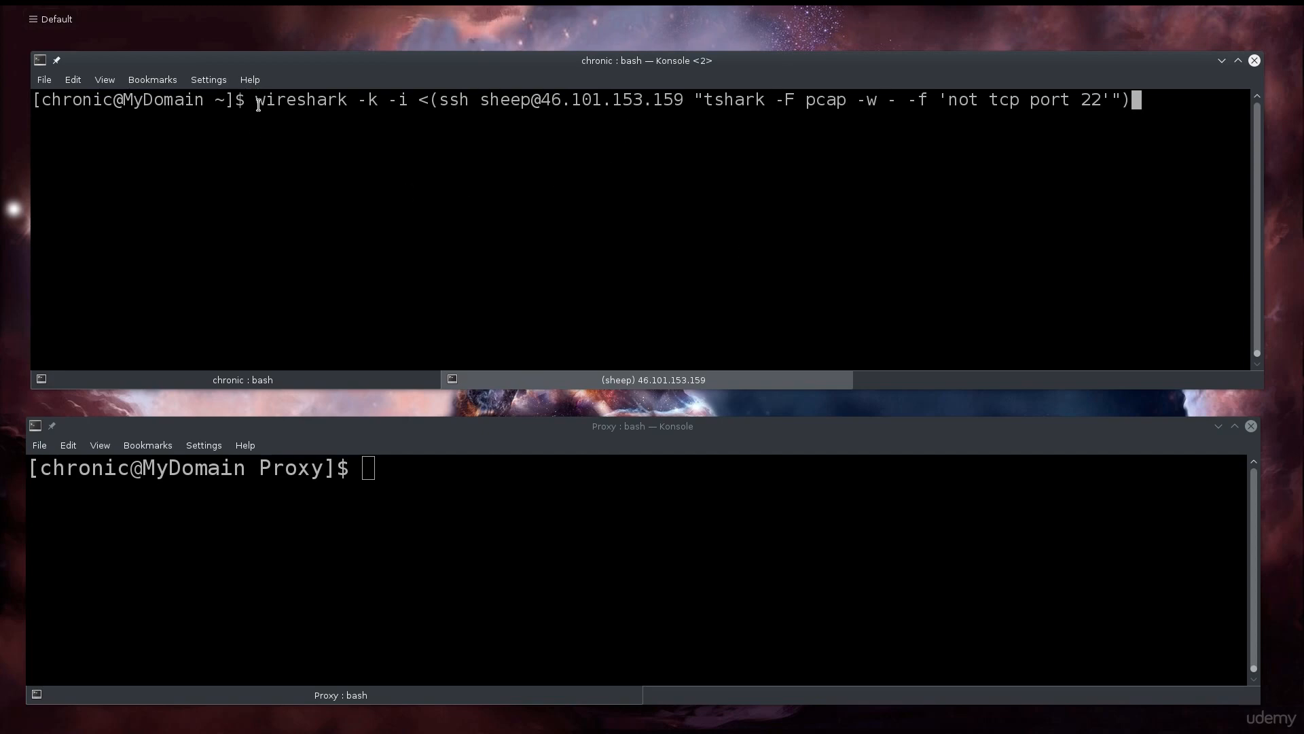
{"action": "left_click_drag", "start_coordinate": [256, 100], "coordinate": [406, 102]}
{"action": "double_click", "coordinate": [423, 100]}
{"action": "left_click", "coordinate": [435, 122]}
{"action": "left_click_drag", "start_coordinate": [443, 99], "coordinate": [849, 107]}
{"action": "left_click", "coordinate": [779, 100]}
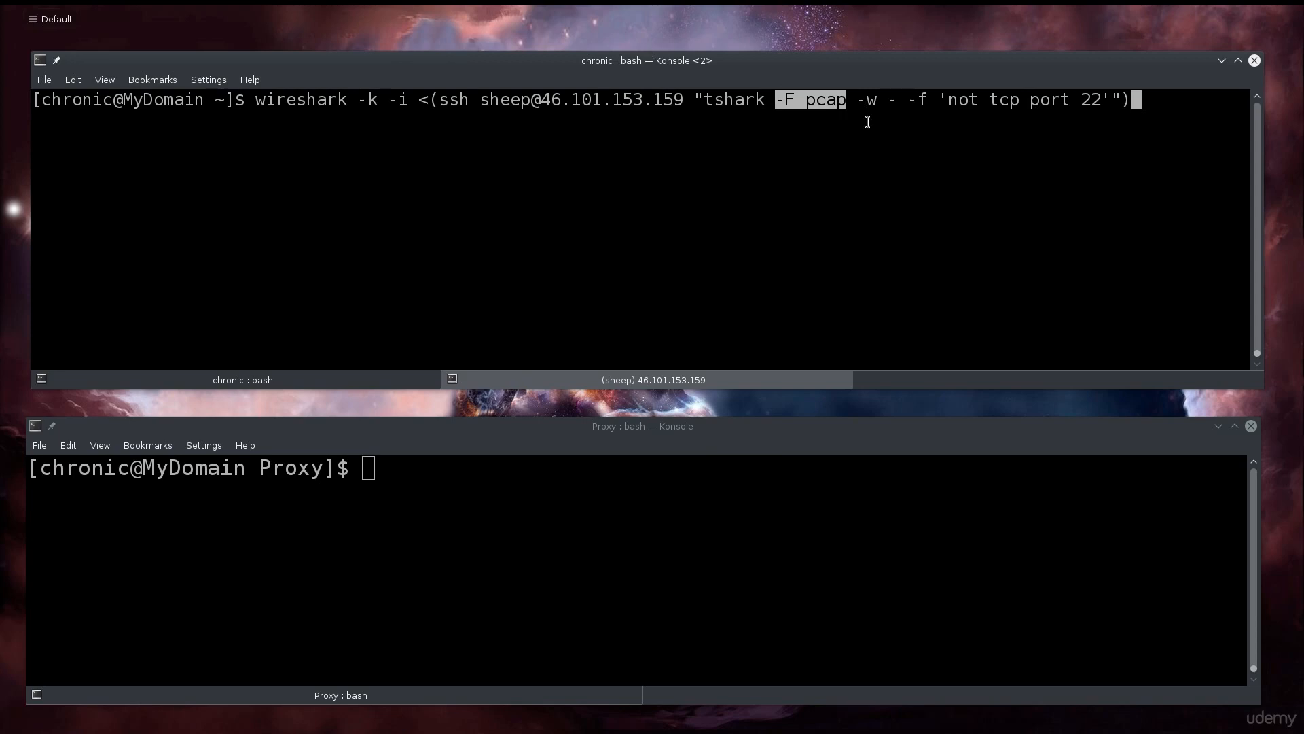
{"action": "left_click_drag", "start_coordinate": [859, 102], "coordinate": [874, 104]}
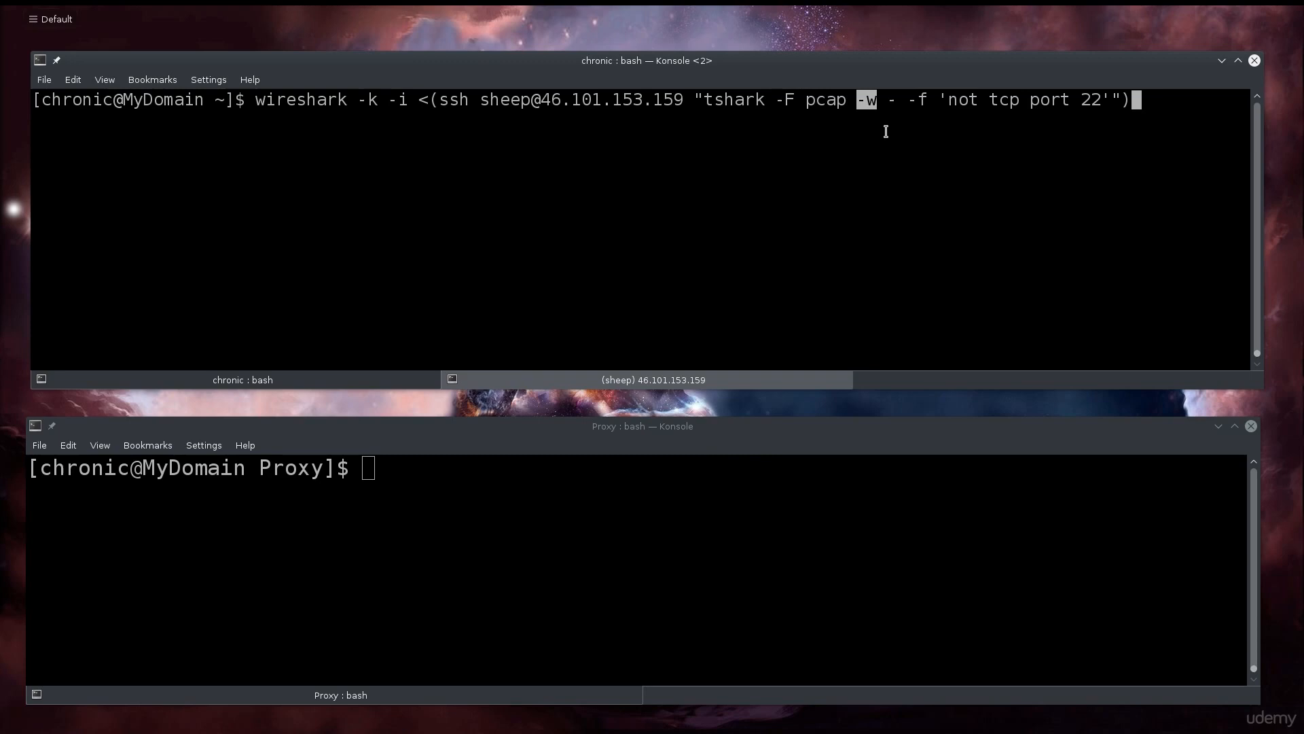
{"action": "left_click_drag", "start_coordinate": [886, 100], "coordinate": [1041, 103]}
{"action": "scroll", "coordinate": [951, 160], "scroll_direction": "down", "scroll_amount": 9}
{"action": "left_click", "coordinate": [941, 145]}
{"action": "left_click_drag", "start_coordinate": [958, 102], "coordinate": [1103, 106]}
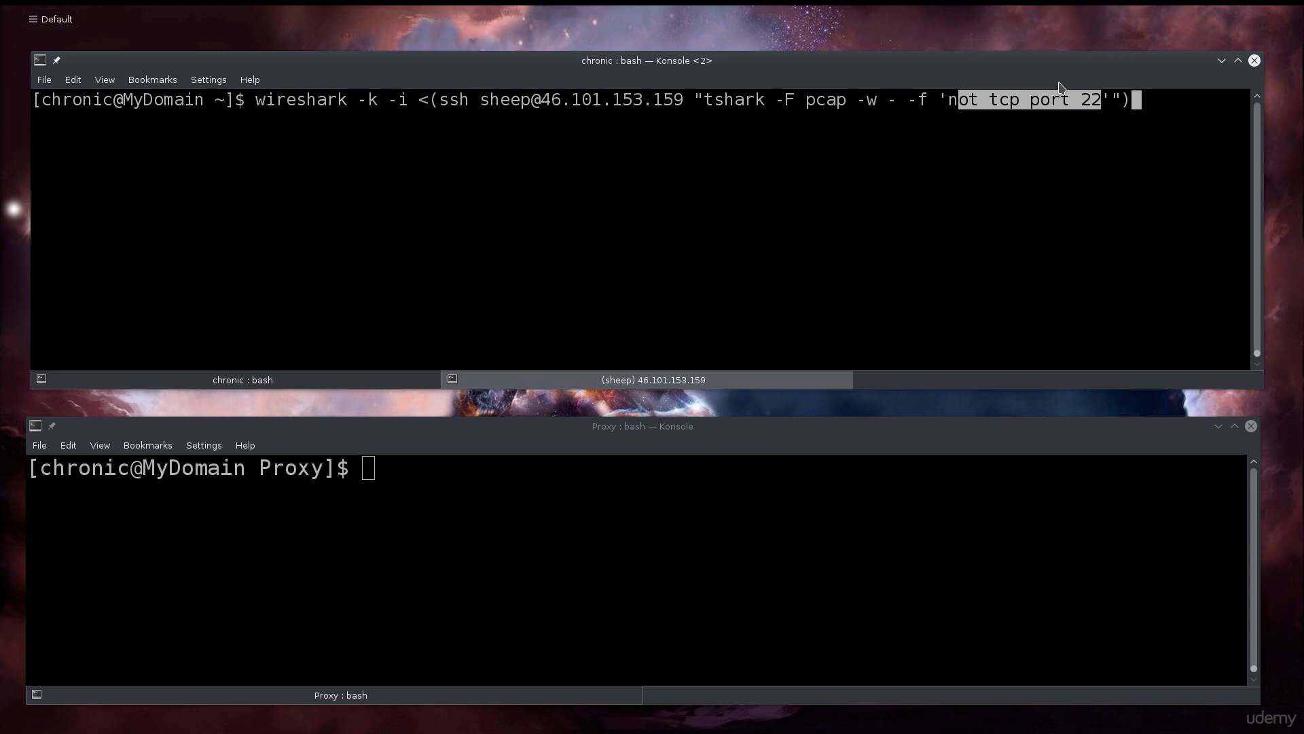
{"action": "left_click", "coordinate": [716, 231]}
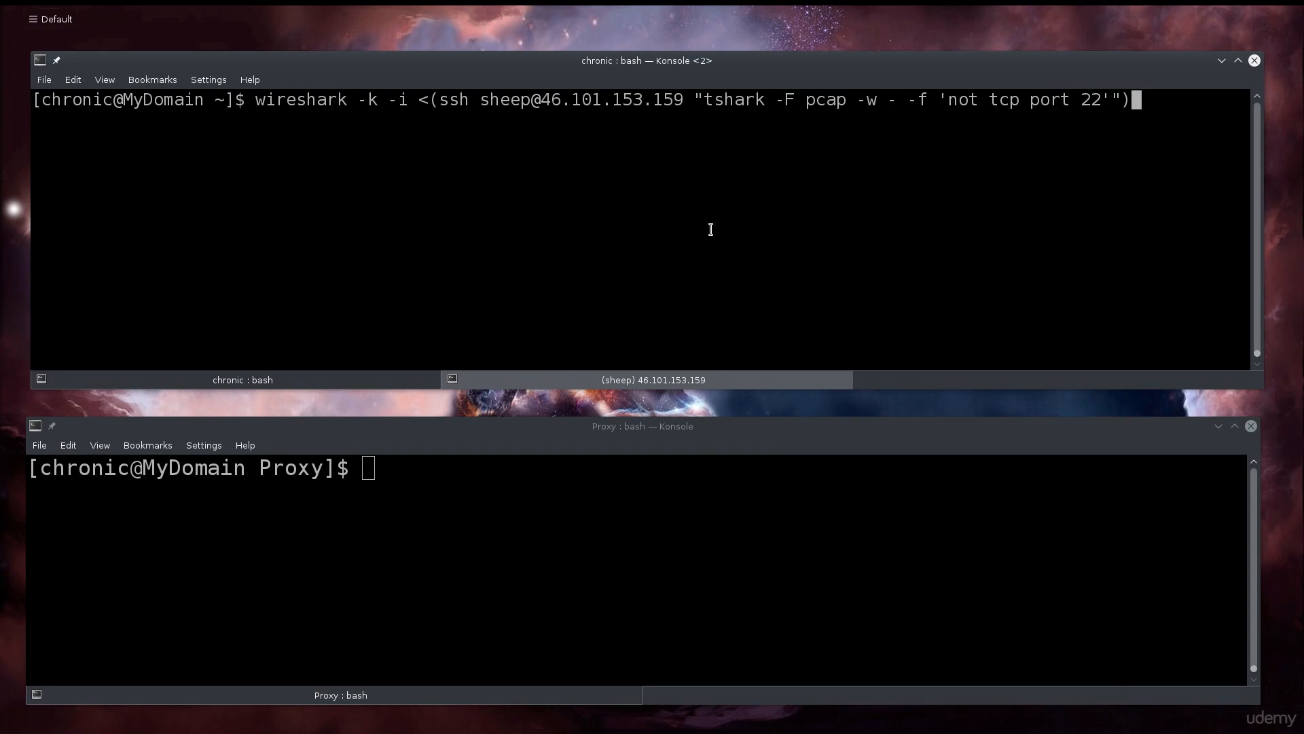
Launch Wireshark on the remote capture stream and arrange it alongside the remote server terminal.
{"action": "key", "text": "Return"}
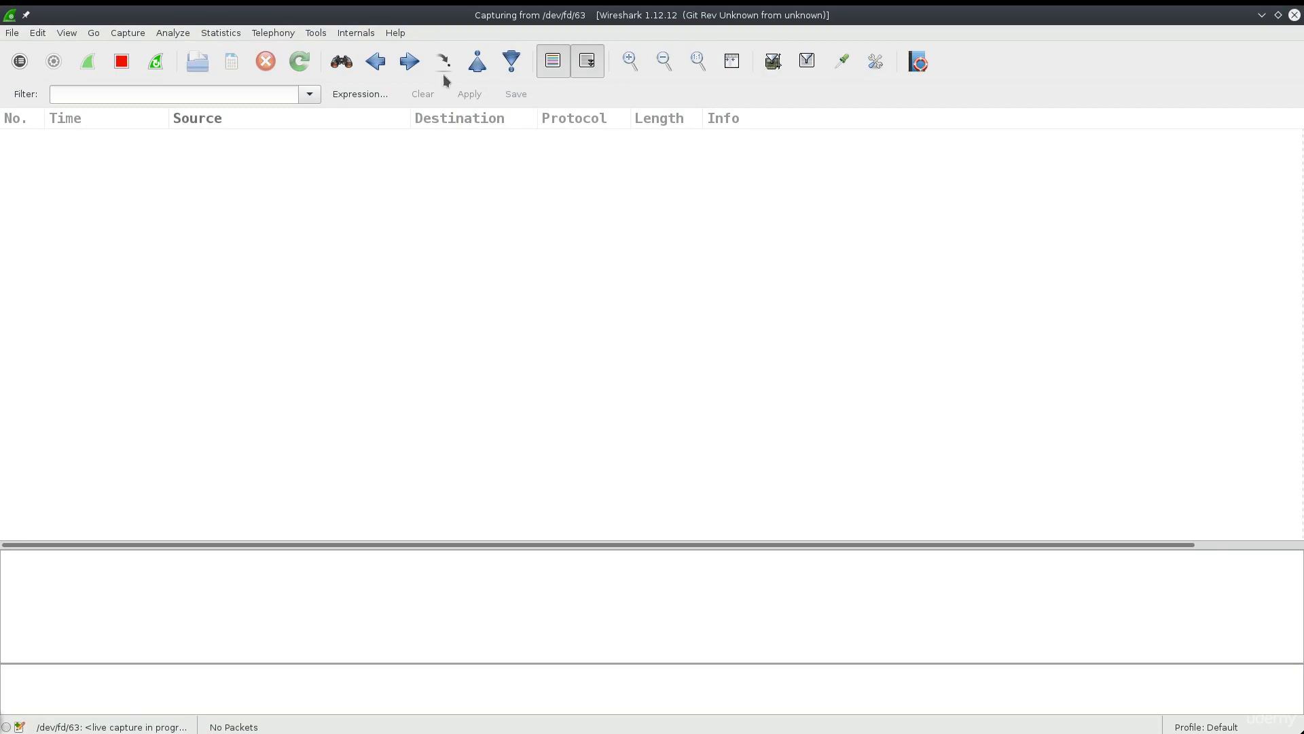
{"action": "double_click", "coordinate": [583, 15]}
{"action": "left_click", "coordinate": [238, 379]}
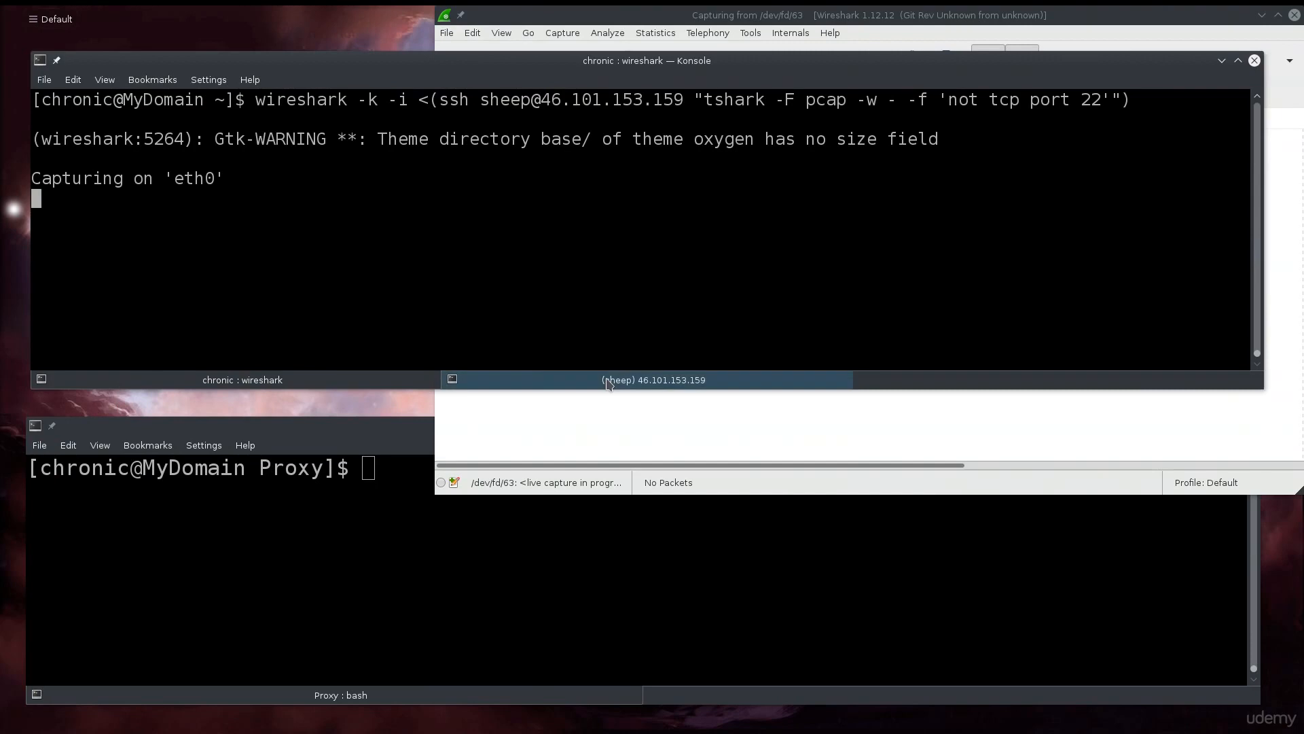
{"action": "left_click", "coordinate": [652, 380]}
{"action": "left_click_drag", "start_coordinate": [705, 72], "coordinate": [716, 273]}
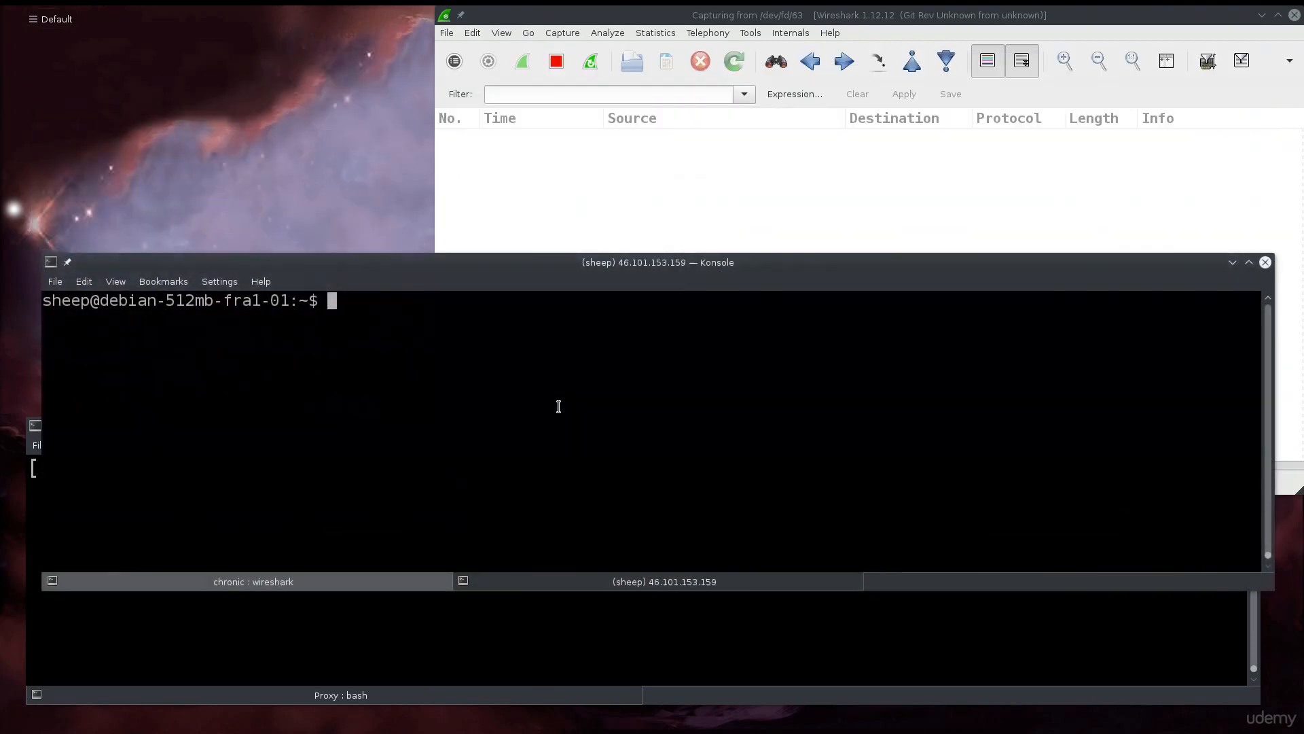
Ping google.com from the remote server, stop it, and review the DNS and ICMP packets captured.
{"action": "type", "text": "ping google.com"}
{"action": "key", "text": "Return"}
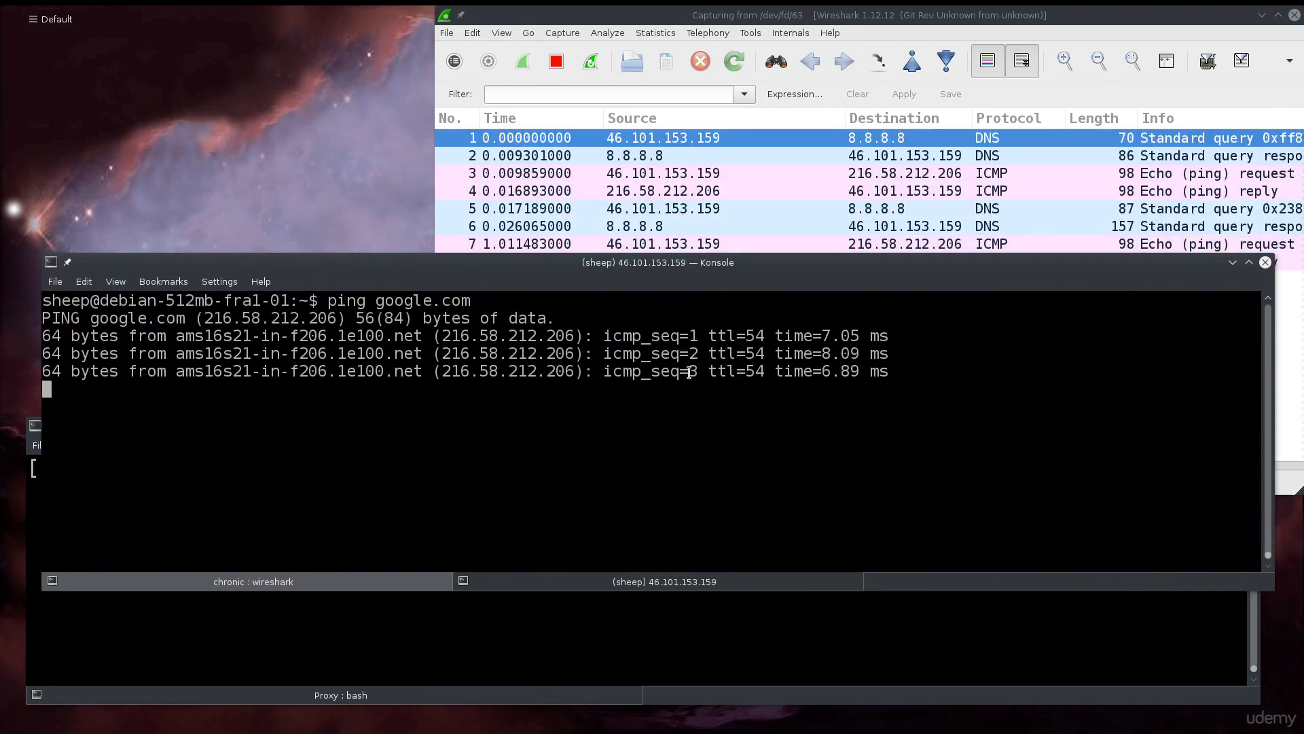
{"action": "key", "text": "ctrl+c"}
{"action": "left_click", "coordinate": [662, 209]}
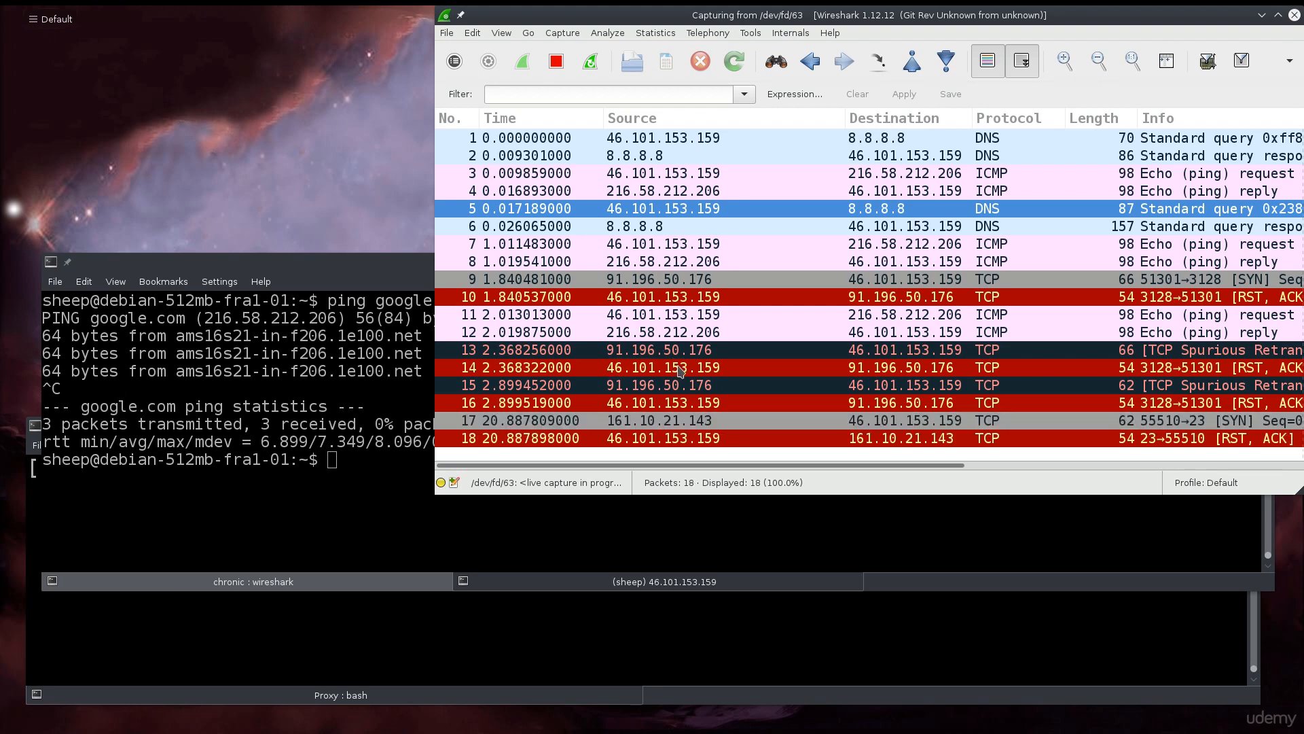
{"action": "left_click", "coordinate": [392, 514]}
{"action": "left_click_drag", "start_coordinate": [693, 297], "coordinate": [710, 417]}
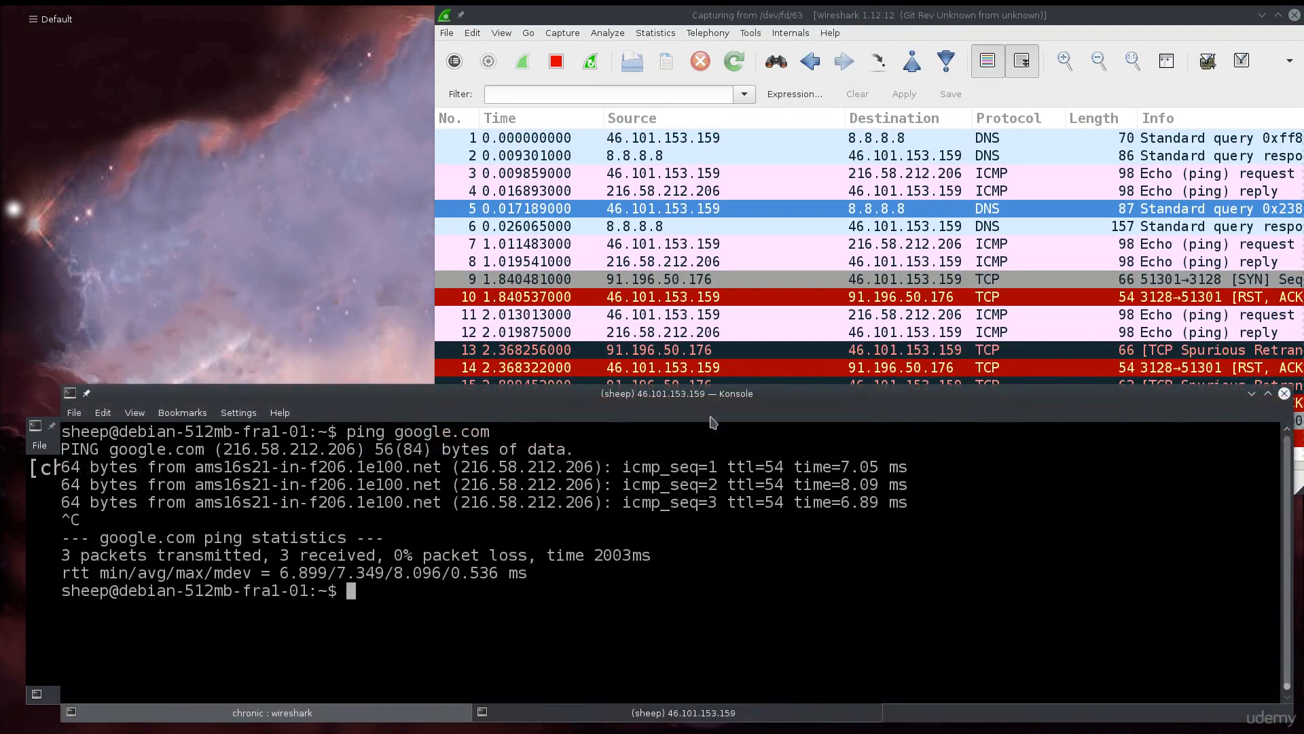
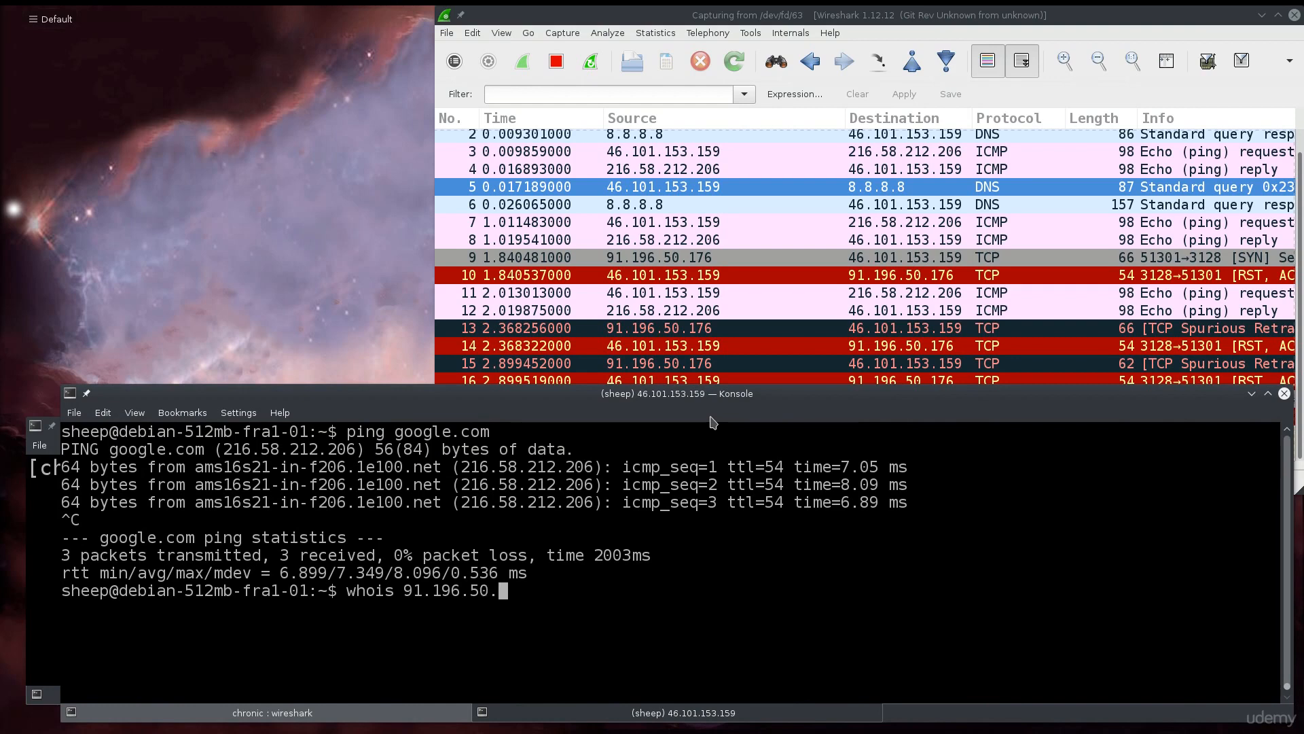
{"action": "key", "text": "Return"}
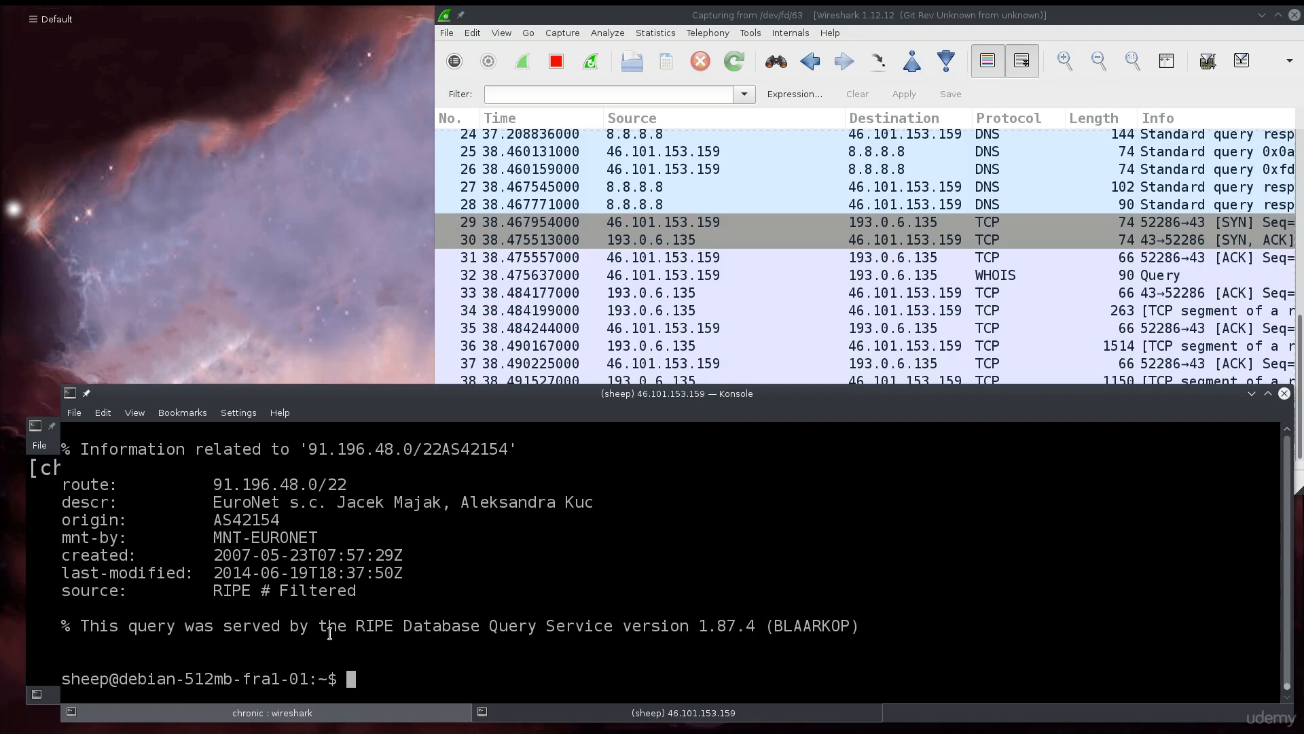
{"action": "scroll", "coordinate": [330, 633], "scroll_direction": "up", "scroll_amount": 4}
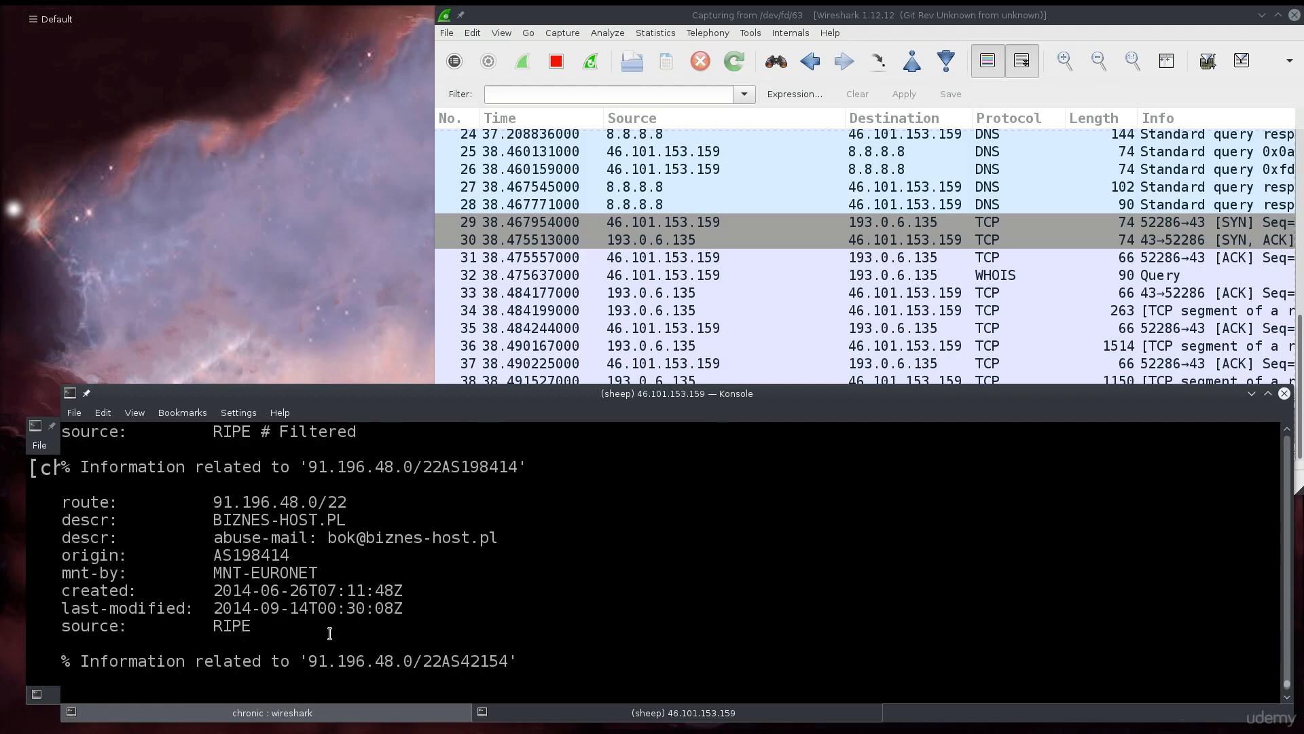
{"action": "scroll", "coordinate": [324, 516], "scroll_direction": "up", "scroll_amount": 2}
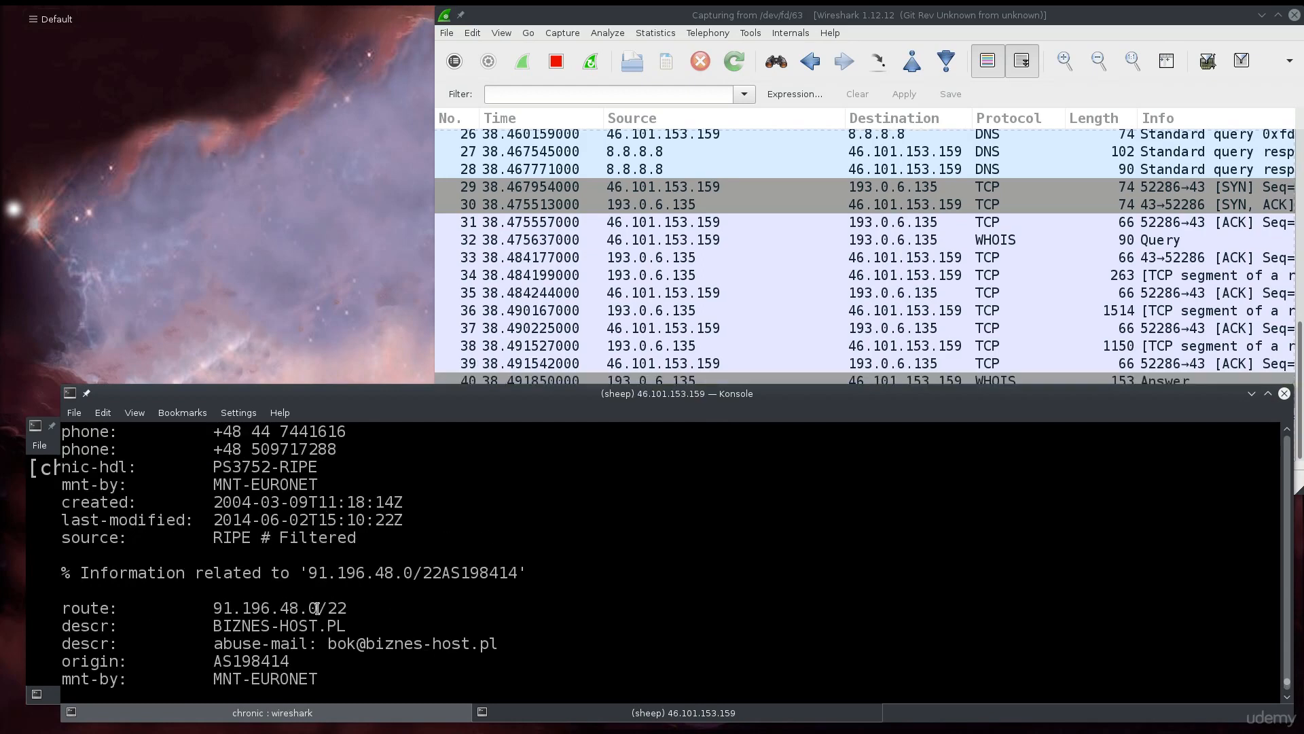
{"action": "scroll", "coordinate": [317, 608], "scroll_direction": "up", "scroll_amount": 3}
{"action": "scroll", "coordinate": [318, 608], "scroll_direction": "up", "scroll_amount": 6}
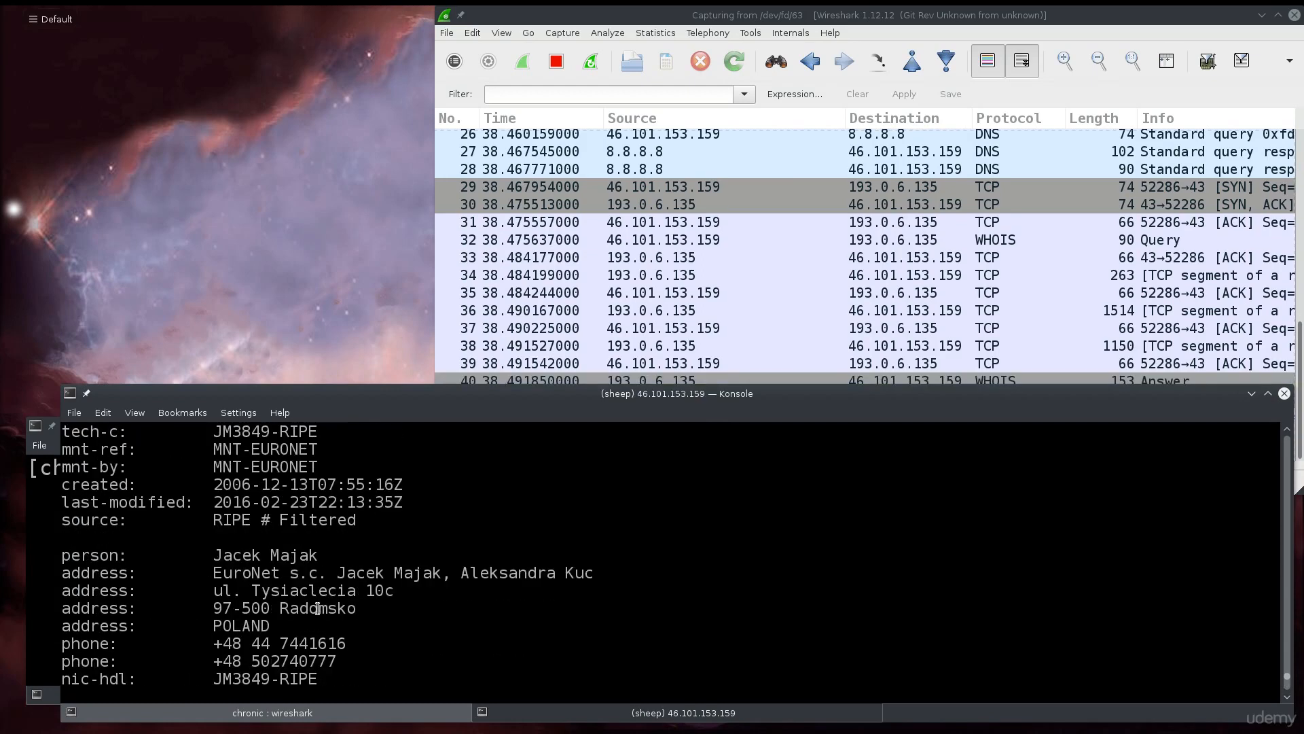
{"action": "scroll", "coordinate": [317, 608], "scroll_direction": "up", "scroll_amount": 8}
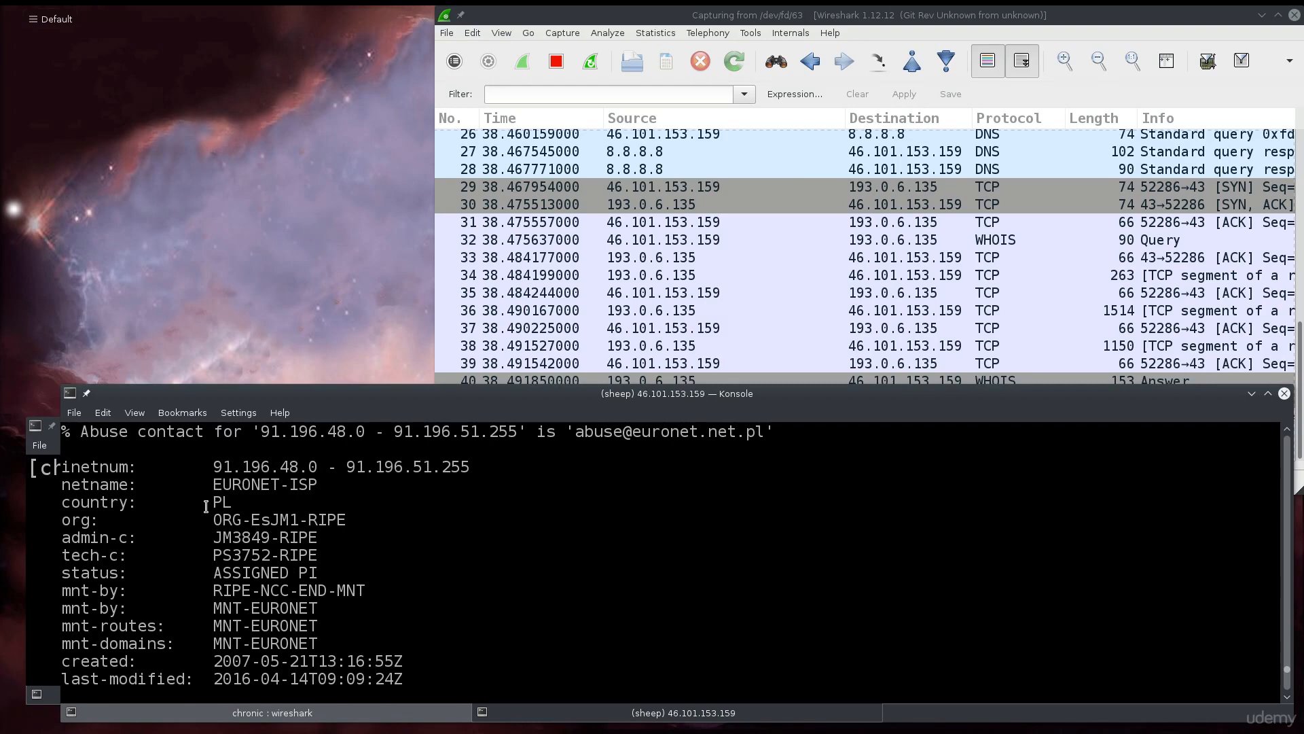
{"action": "left_click_drag", "start_coordinate": [233, 505], "coordinate": [216, 502]}
Scroll down through the whois output, highlighting the registered phone number line.
{"action": "scroll", "coordinate": [201, 548], "scroll_direction": "down", "scroll_amount": 2}
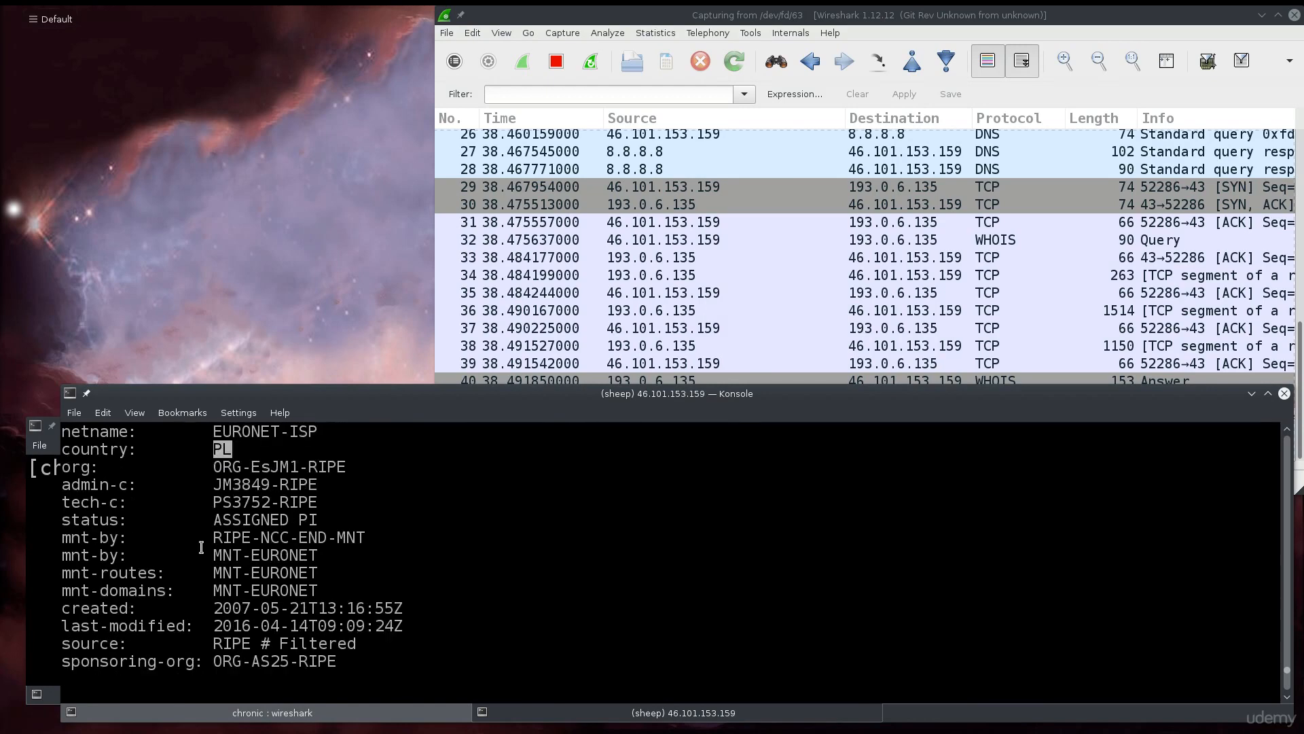
{"action": "scroll", "coordinate": [201, 547], "scroll_direction": "down", "scroll_amount": 3}
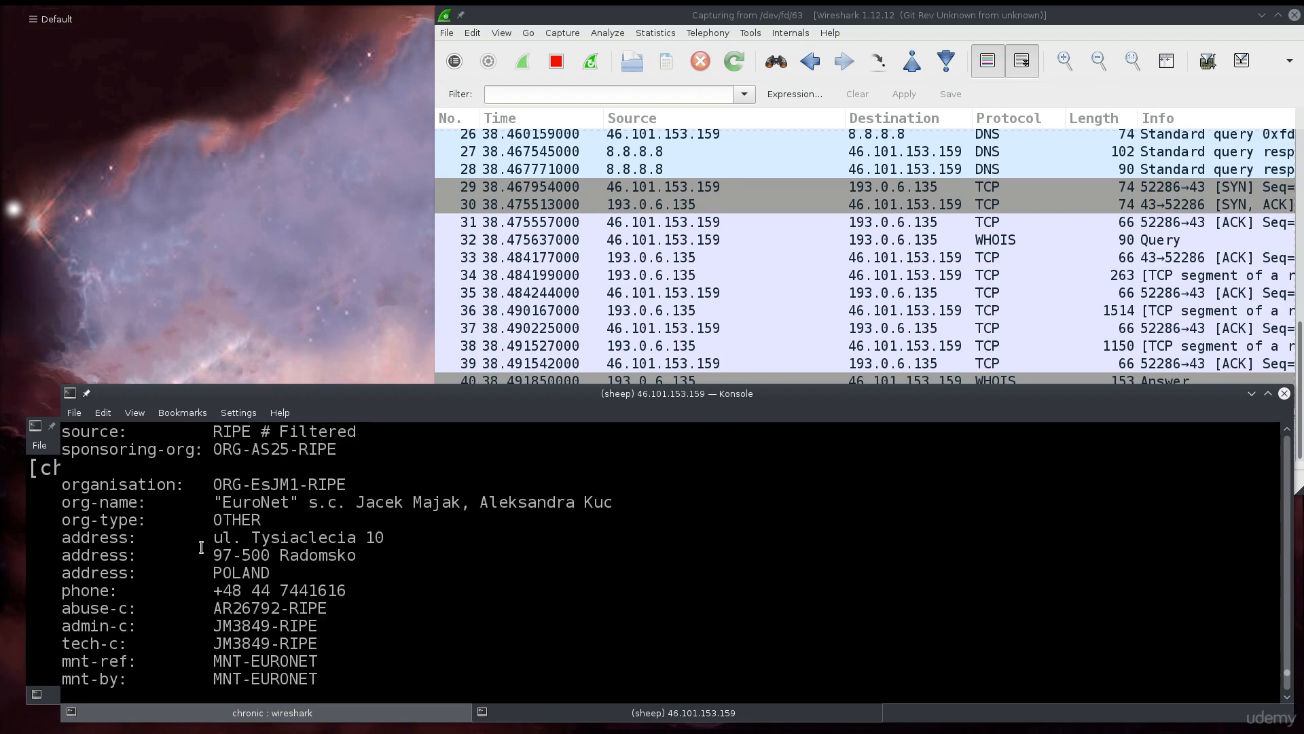
{"action": "left_click_drag", "start_coordinate": [213, 588], "coordinate": [381, 585]}
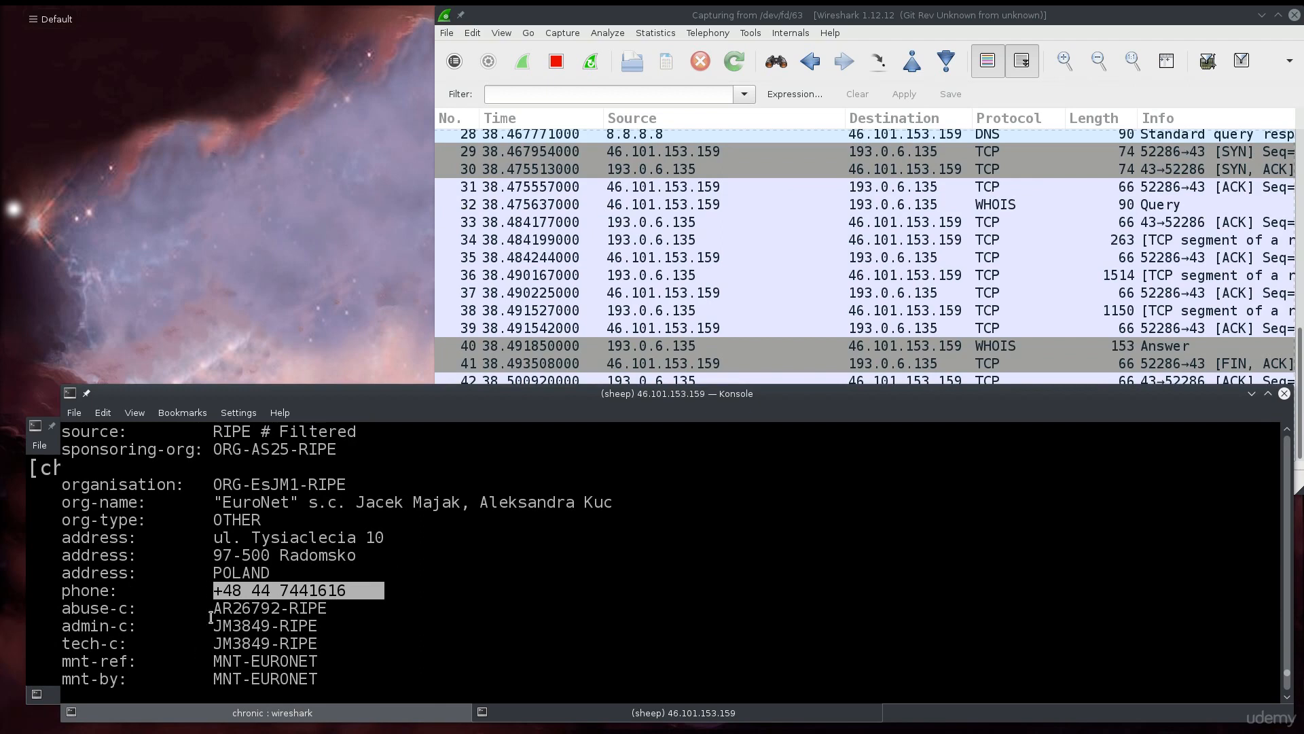
{"action": "scroll", "coordinate": [211, 616], "scroll_direction": "down", "scroll_amount": 2}
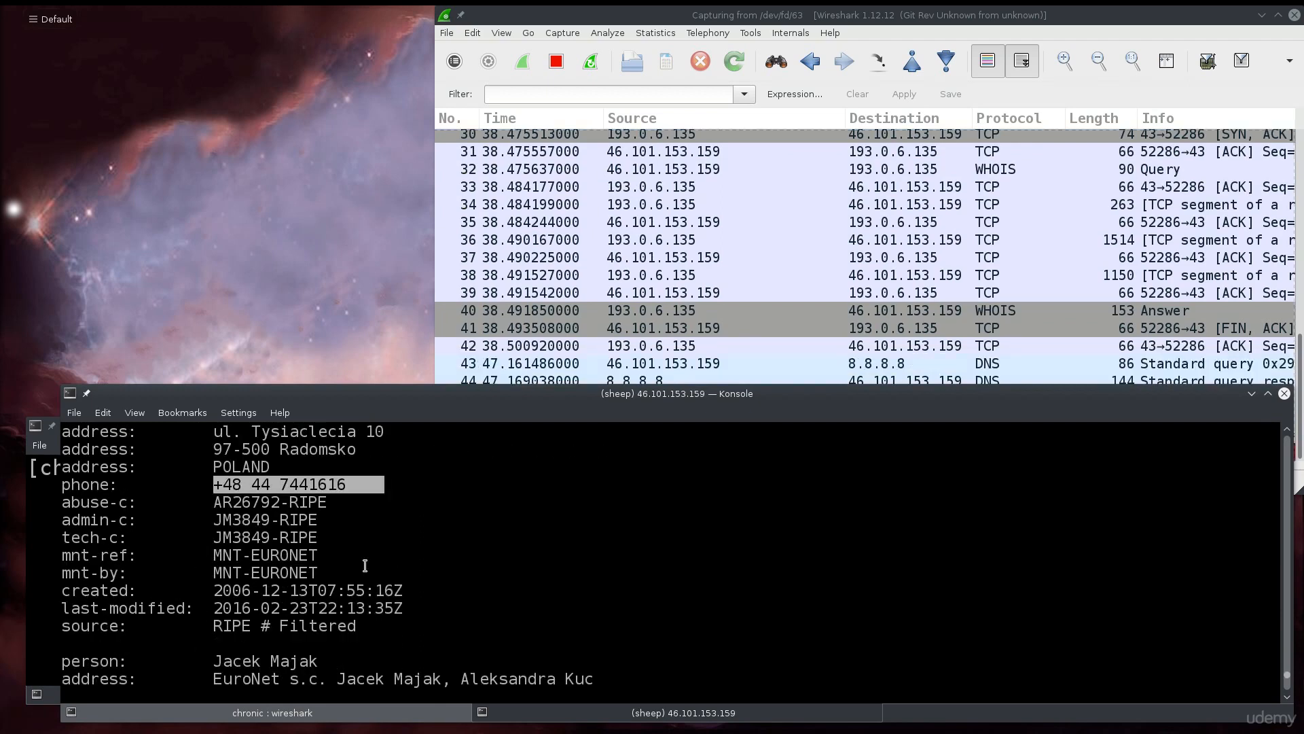
{"action": "scroll", "coordinate": [498, 551], "scroll_direction": "down", "scroll_amount": 3}
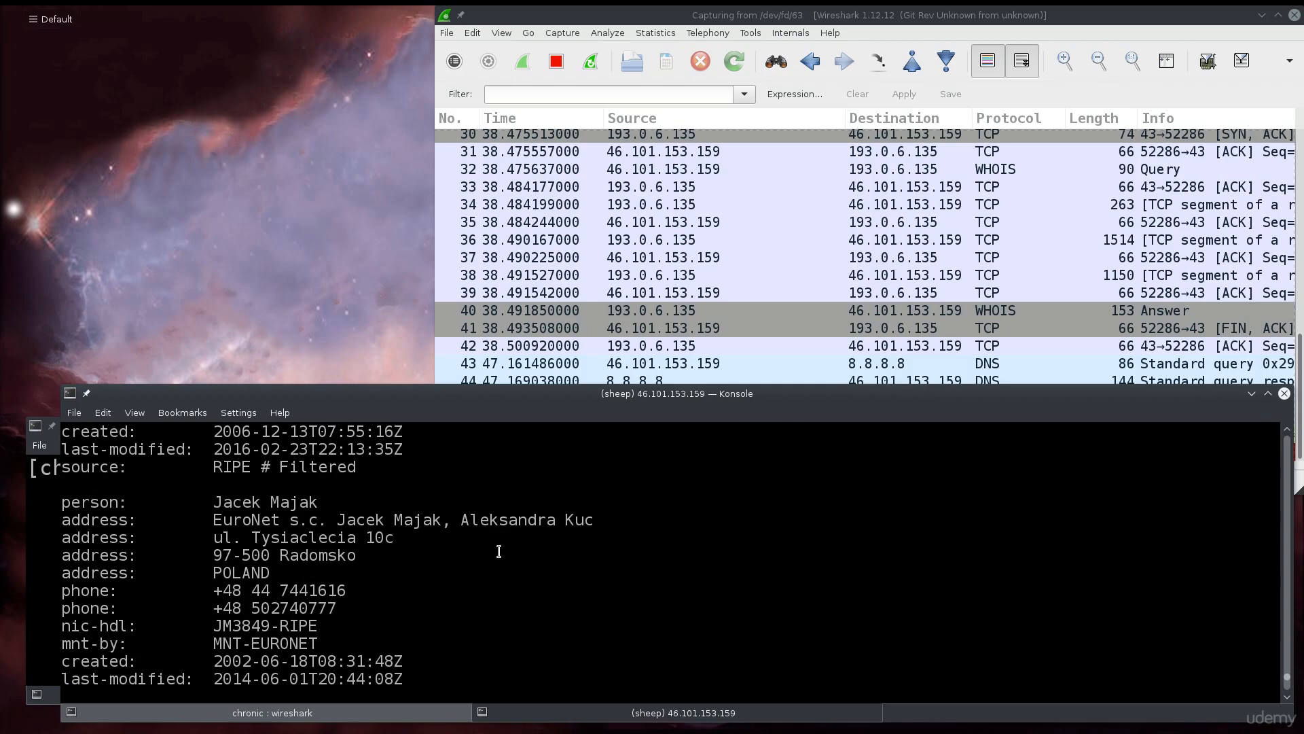
{"action": "scroll", "coordinate": [498, 551], "scroll_direction": "down", "scroll_amount": 5}
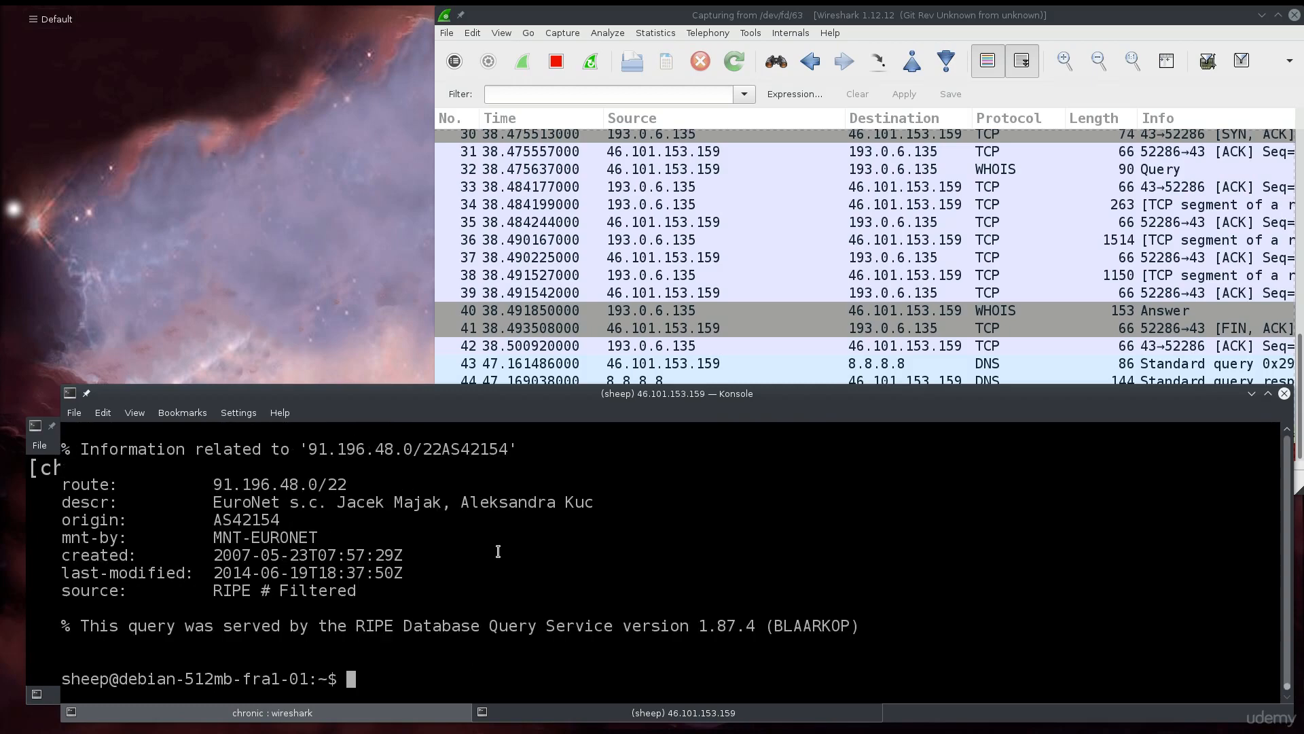
Widen the Wireshark window leftward and scroll its packet list to the latest DNS PTR lookups.
{"action": "left_click", "coordinate": [502, 230]}
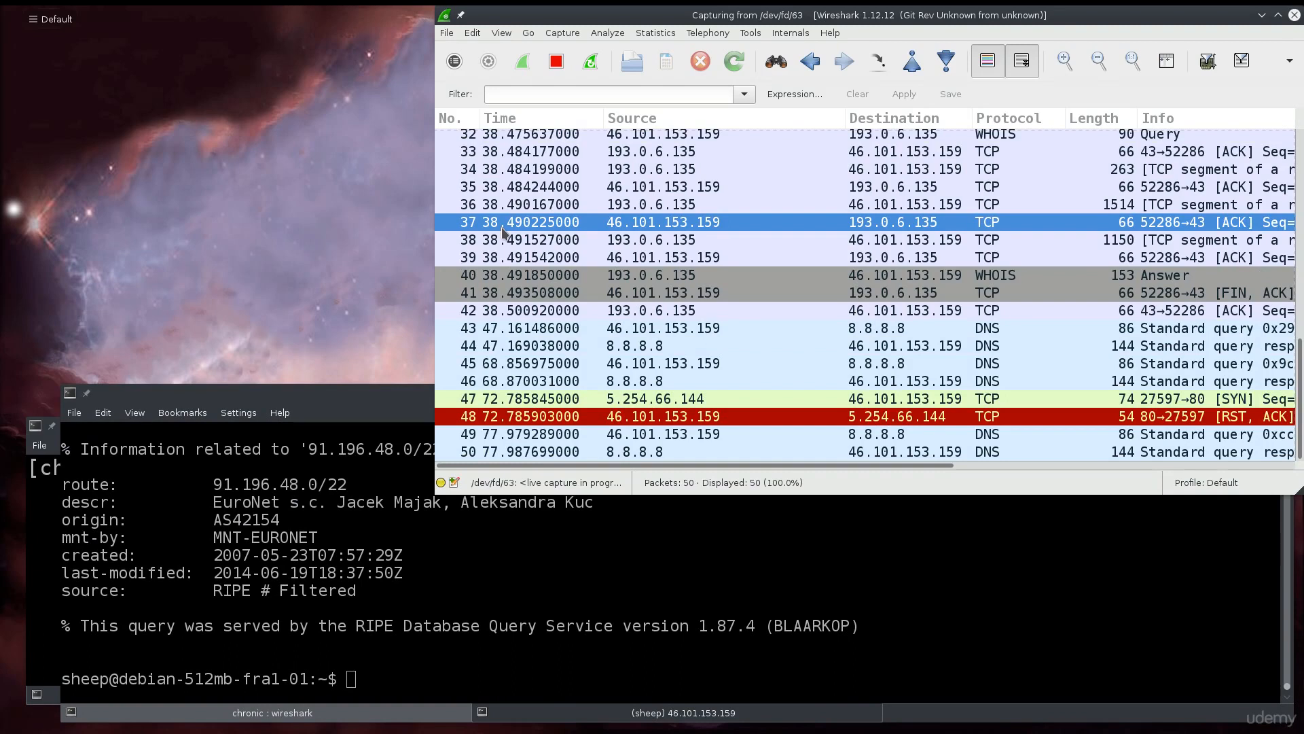
{"action": "left_click", "coordinate": [343, 719]}
{"action": "left_click", "coordinate": [551, 709]}
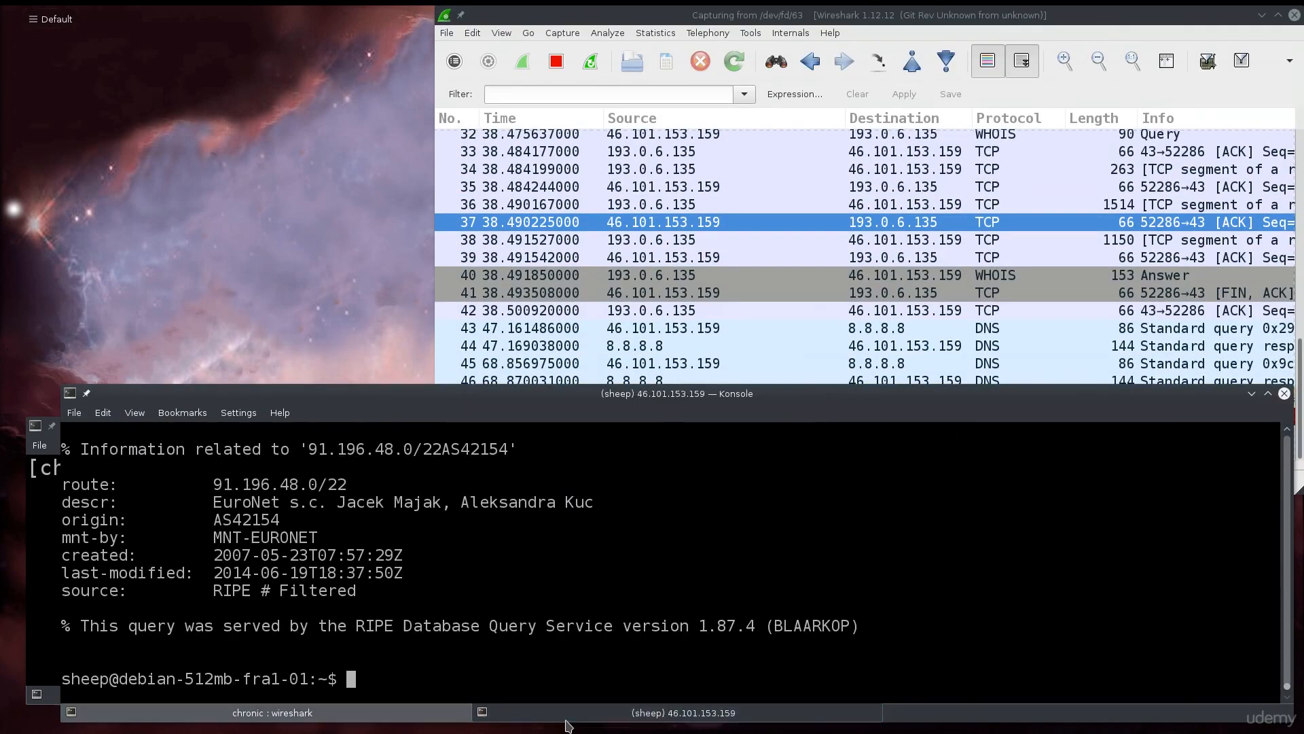
{"action": "left_click", "coordinate": [847, 225]}
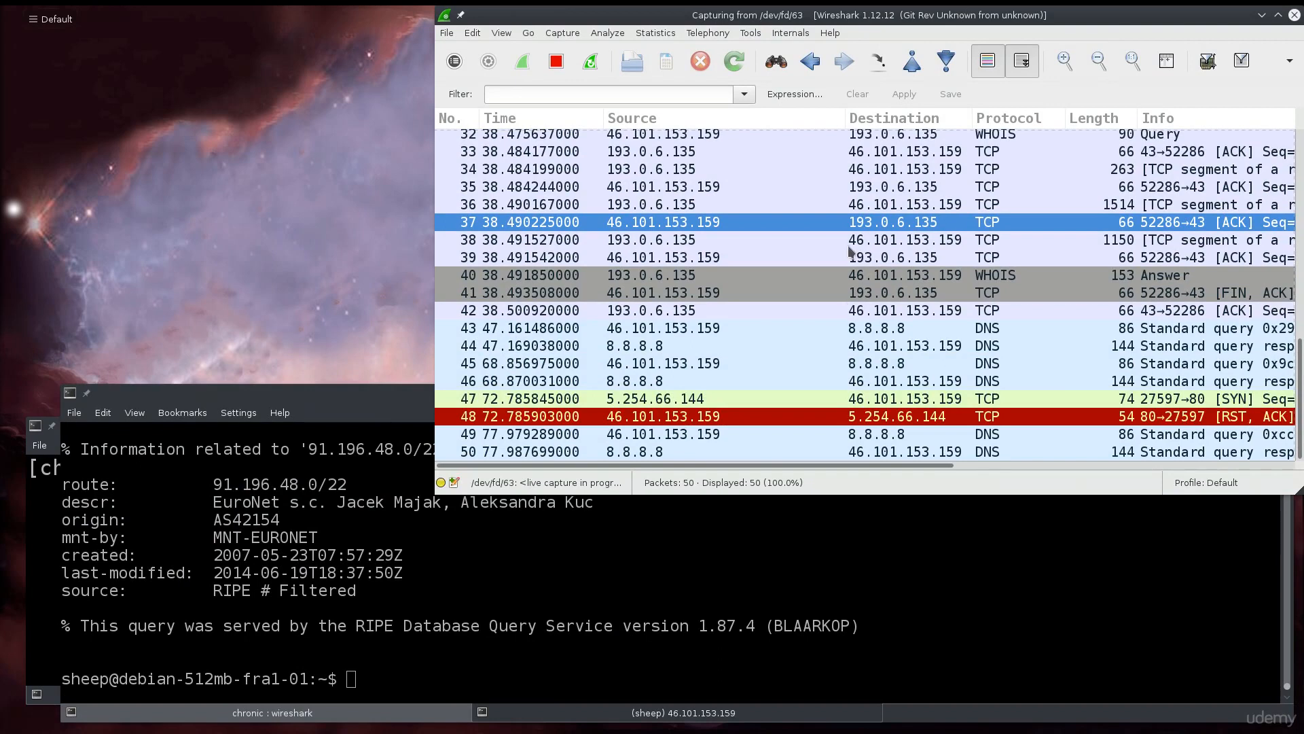
{"action": "left_click_drag", "start_coordinate": [441, 497], "coordinate": [68, 406]}
{"action": "scroll", "coordinate": [555, 273], "scroll_direction": "down", "scroll_amount": 2}
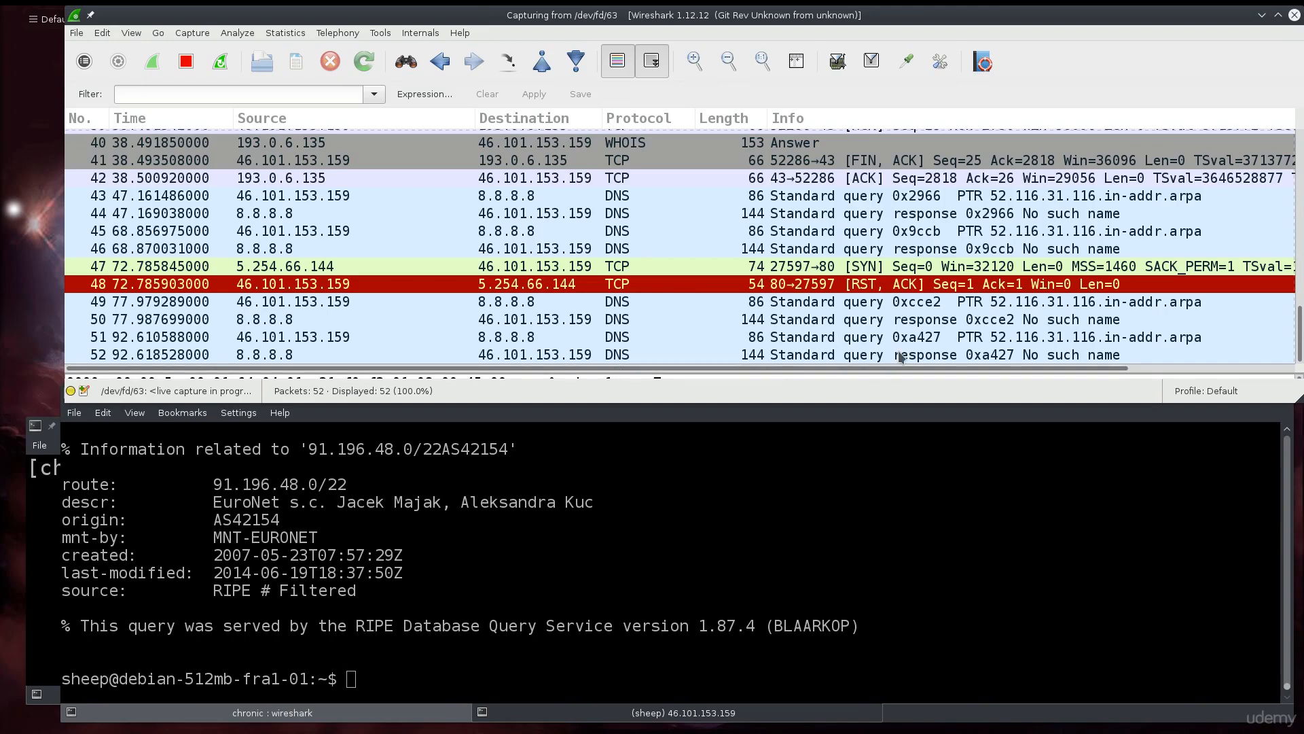
{"action": "scroll", "coordinate": [792, 350], "scroll_direction": "up", "scroll_amount": 1}
{"action": "scroll", "coordinate": [784, 309], "scroll_direction": "down", "scroll_amount": 1}
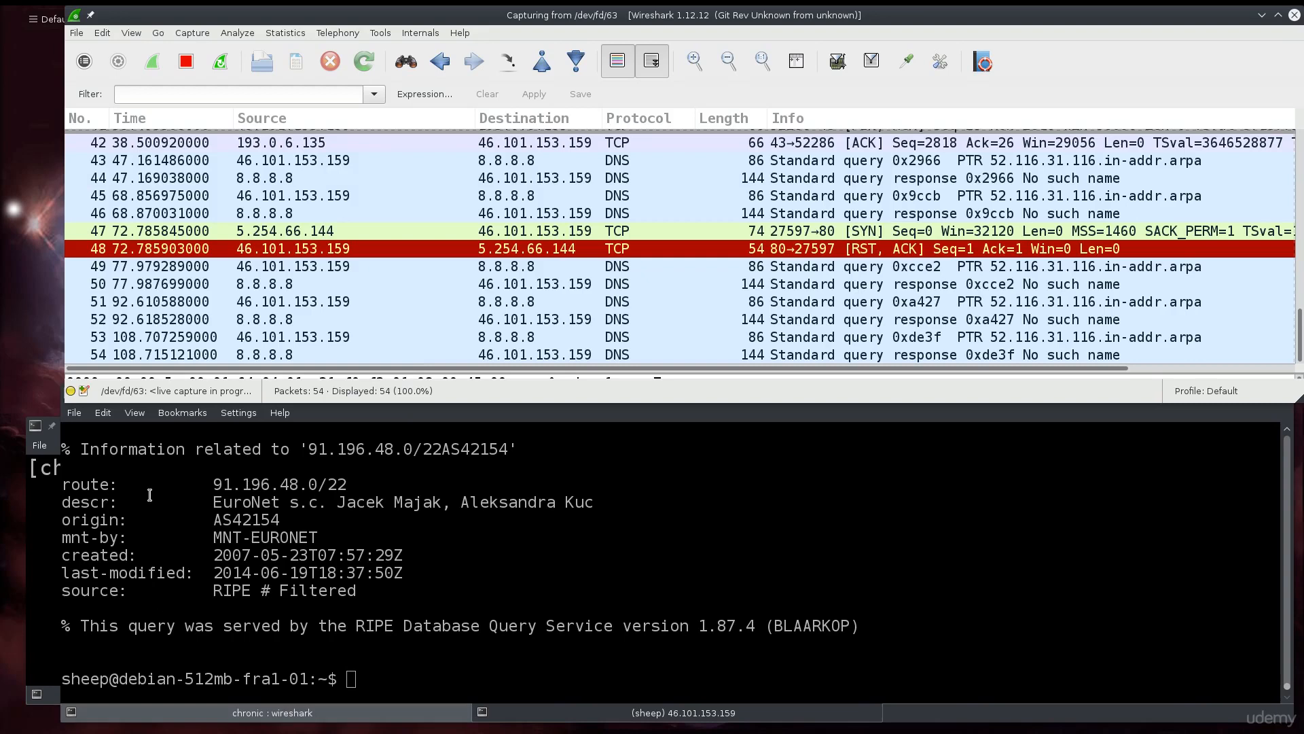
{"action": "left_click", "coordinate": [524, 599]}
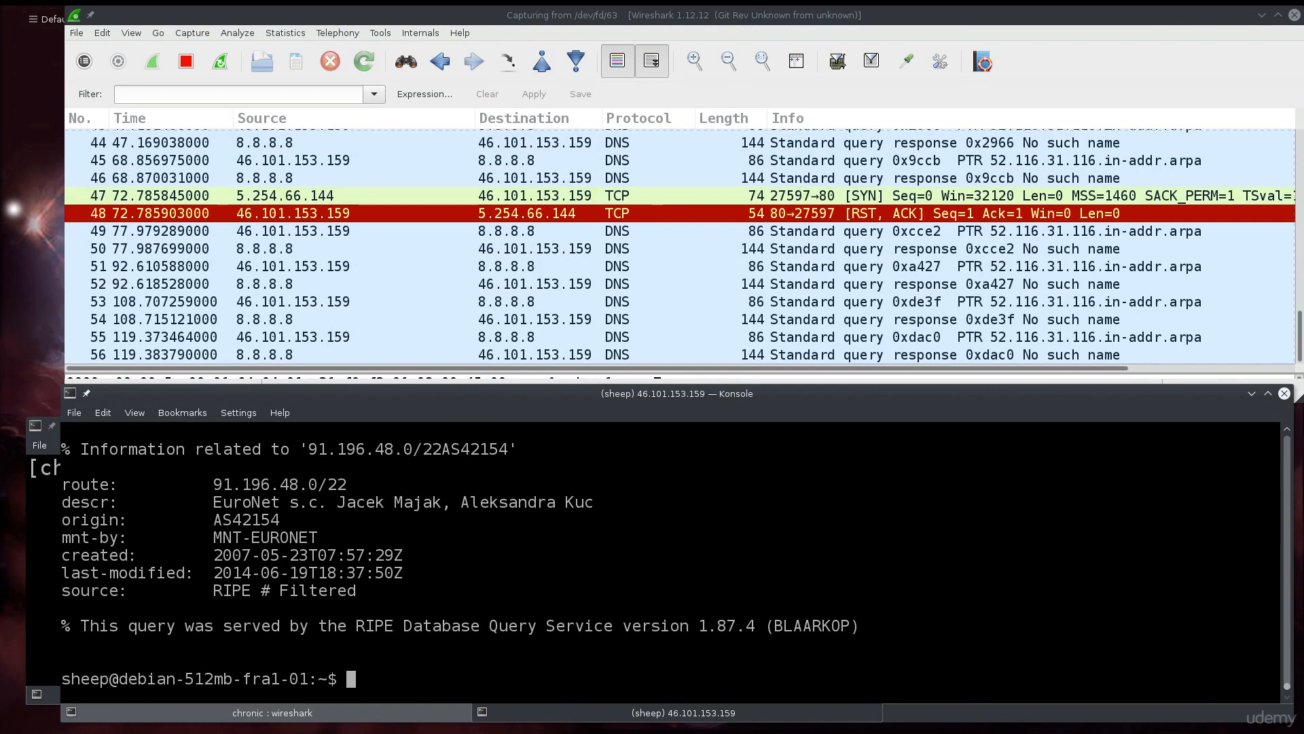
Run su on the remote server, abort its password prompt with Ctrl+C, then type su again.
{"action": "type", "text": "su"}
{"action": "key", "text": "Return"}
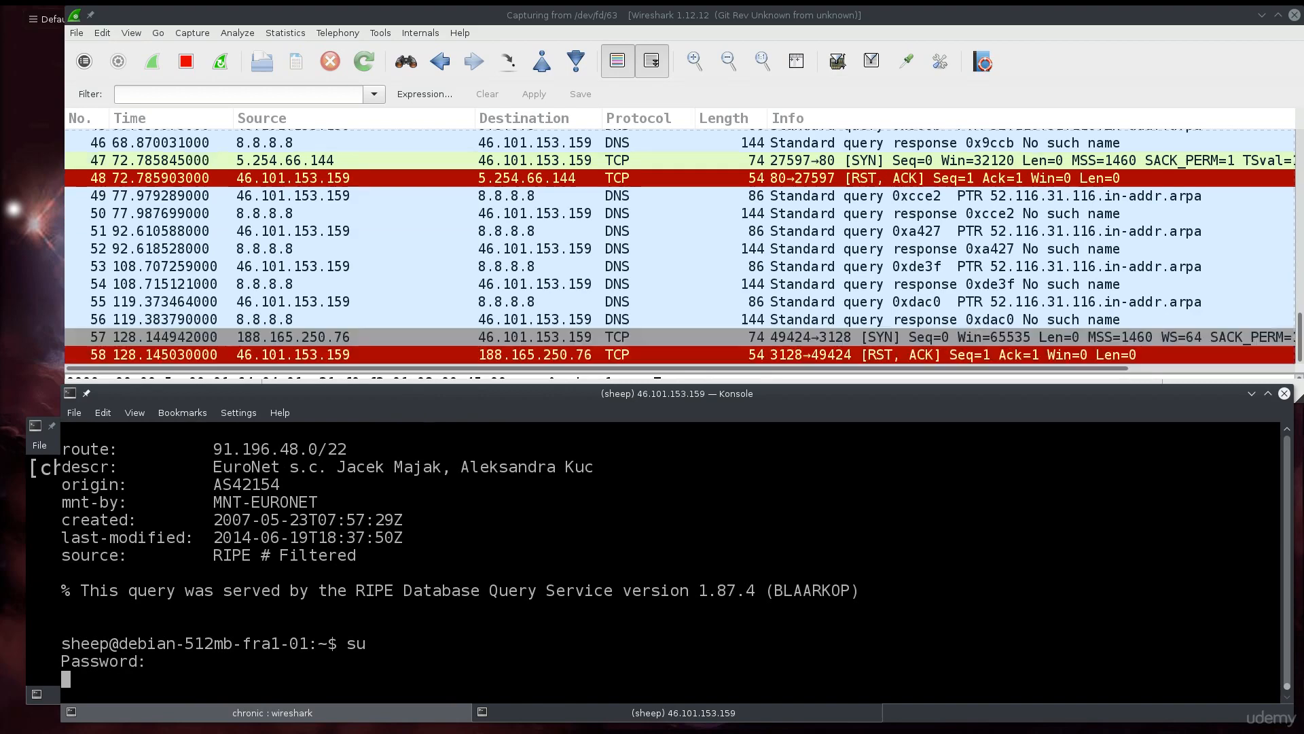
{"action": "key", "text": "ctrl+c"}
{"action": "key", "text": "ctrl+c"}
{"action": "key", "text": "ctrl+c"}
{"action": "type", "text": "su"}
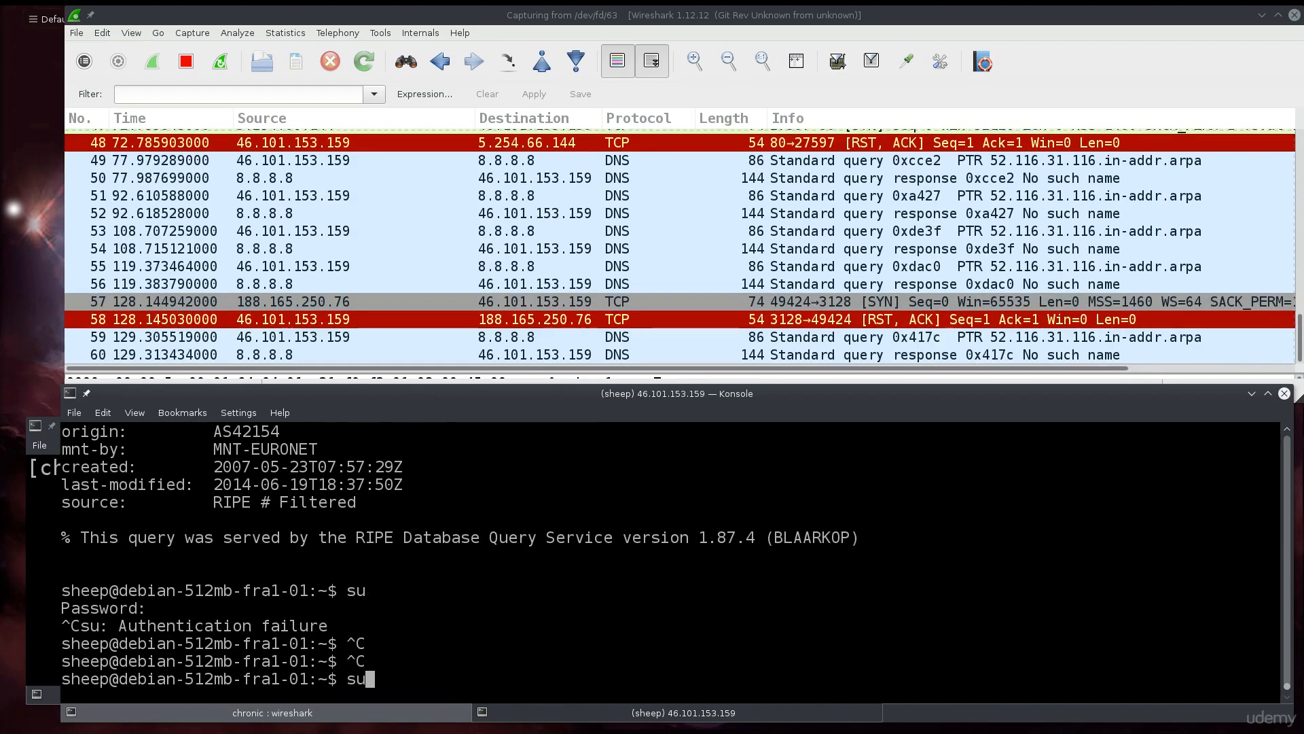
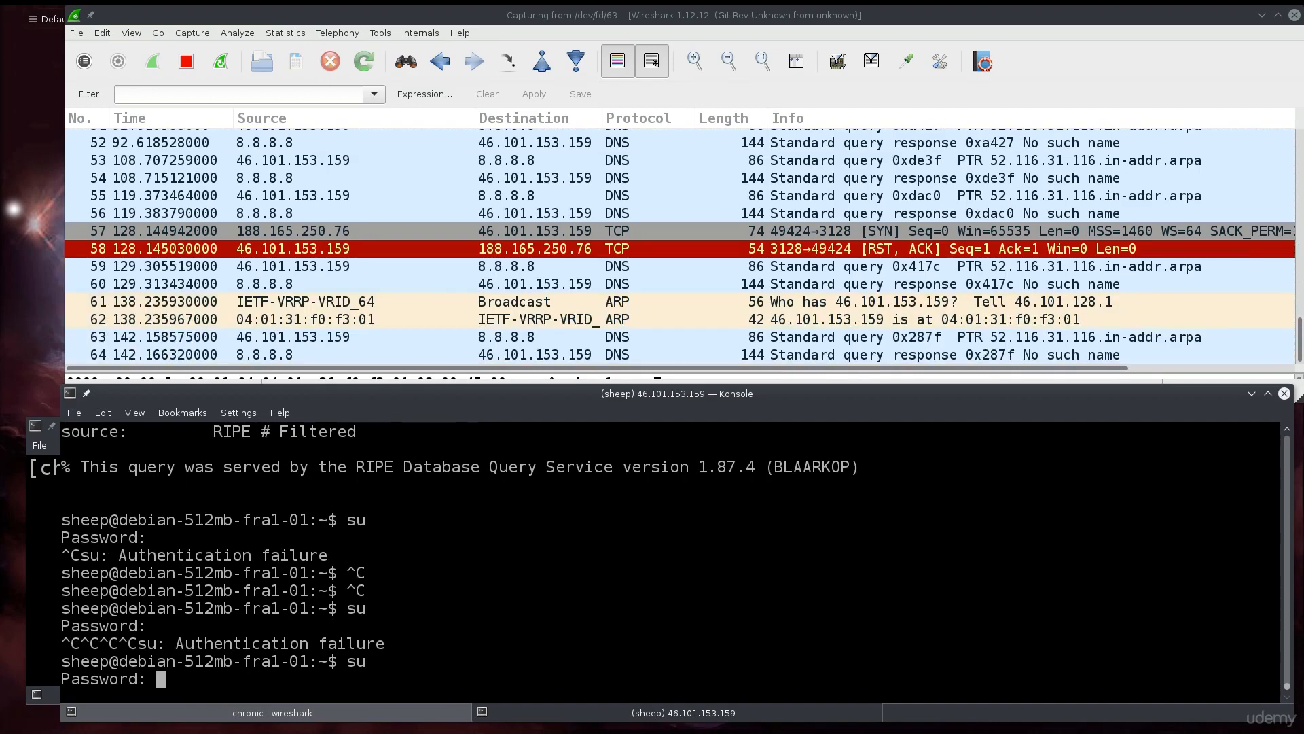
Enter the root password for su, then type 'iptables -F' at the new root prompt.
{"action": "key", "text": "Return"}
{"action": "type", "text": "s"}
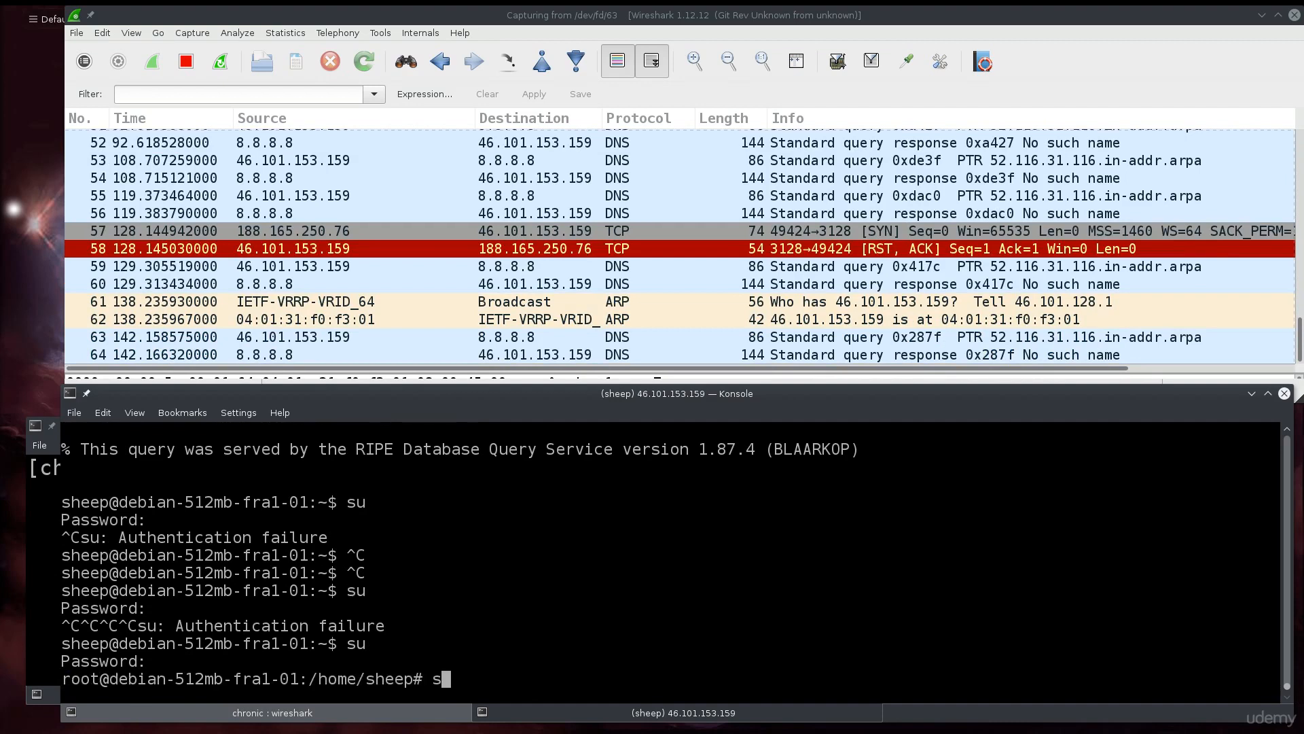
{"action": "type", "text": "ystemctl start"}
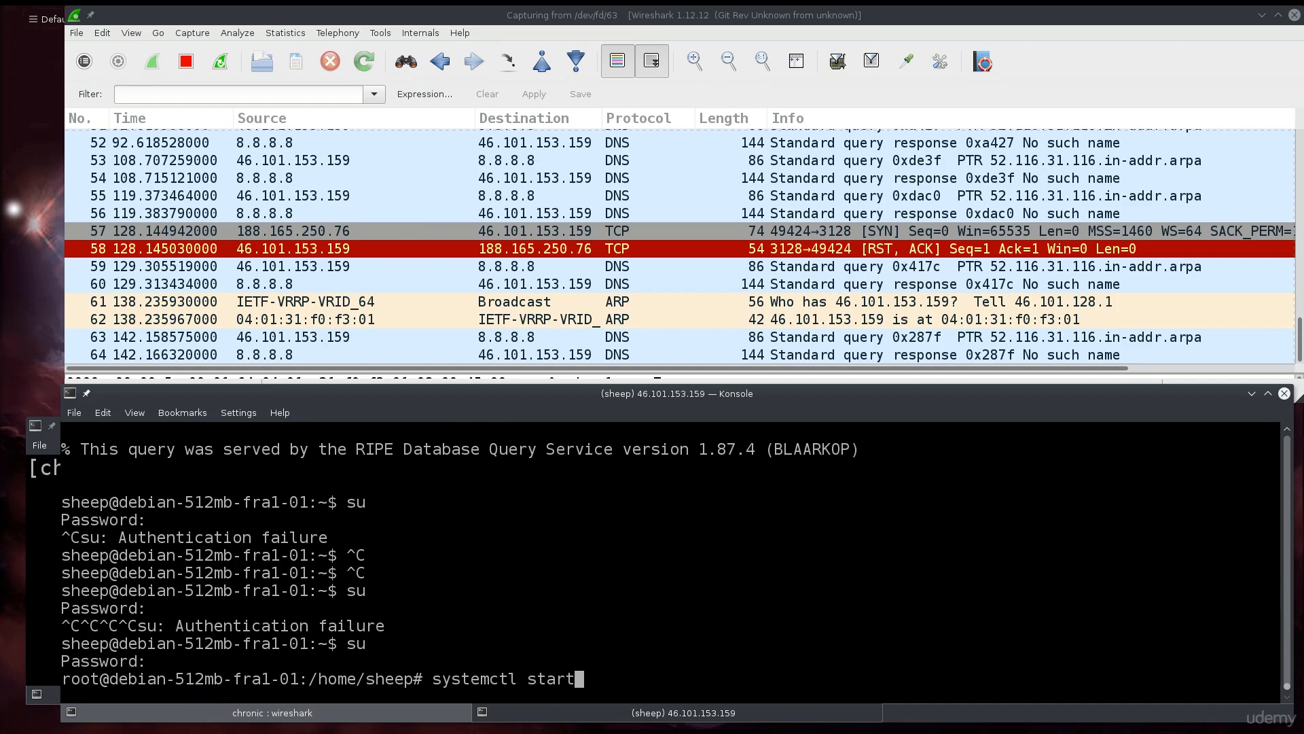
{"action": "key", "text": "BackSpace"}
{"action": "key", "text": "BackSpace"}
{"action": "key", "text": "BackSpace"}
{"action": "key", "text": "BackSpace"}
{"action": "key", "text": "BackSpace"}
{"action": "key", "text": "BackSpace"}
{"action": "key", "text": "BackSpace"}
{"action": "key", "text": "BackSpace"}
{"action": "key", "text": "BackSpace"}
{"action": "key", "text": "BackSpace"}
{"action": "key", "text": "BackSpace"}
{"action": "key", "text": "BackSpace"}
{"action": "key", "text": "BackSpace"}
{"action": "key", "text": "BackSpace"}
{"action": "key", "text": "BackSpace"}
{"action": "type", "text": "i"}
{"action": "type", "text": "ptabl"}
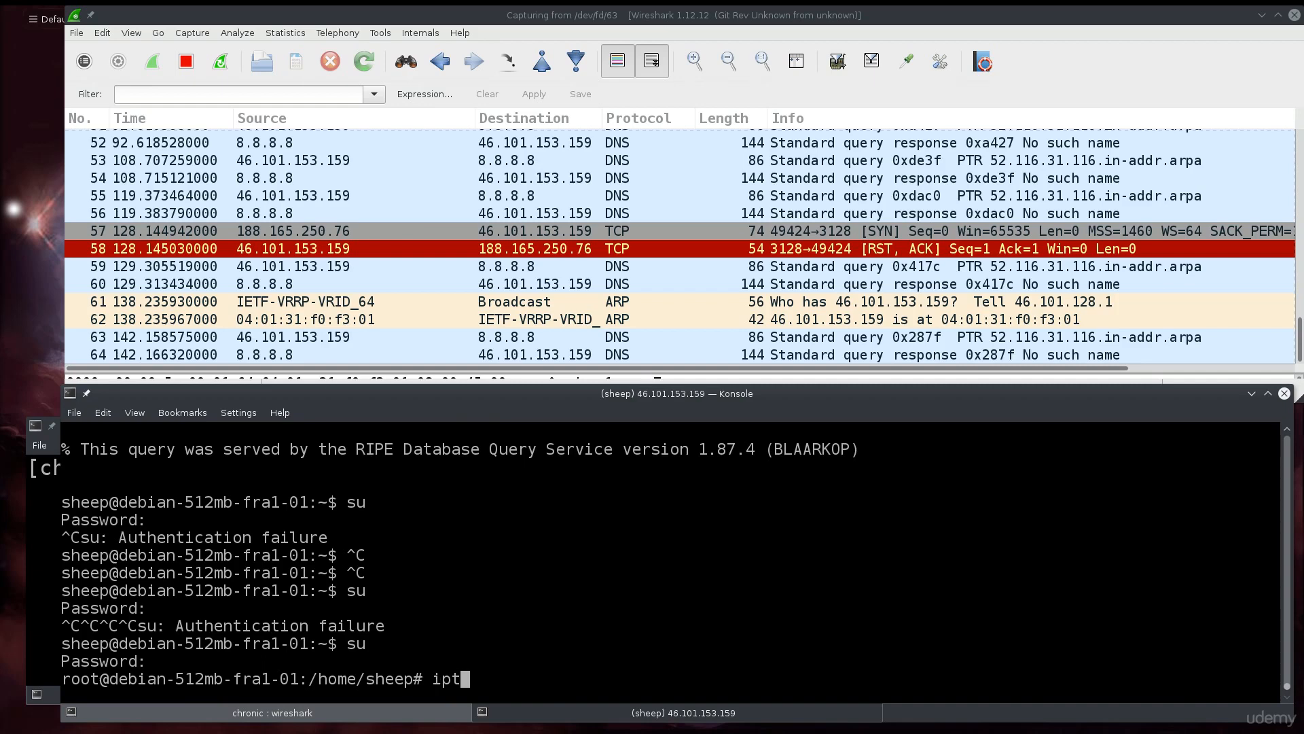
Start squid3.service as root with systemctl, then bring the Proxy terminal forward.
{"action": "type", "text": "-F"}
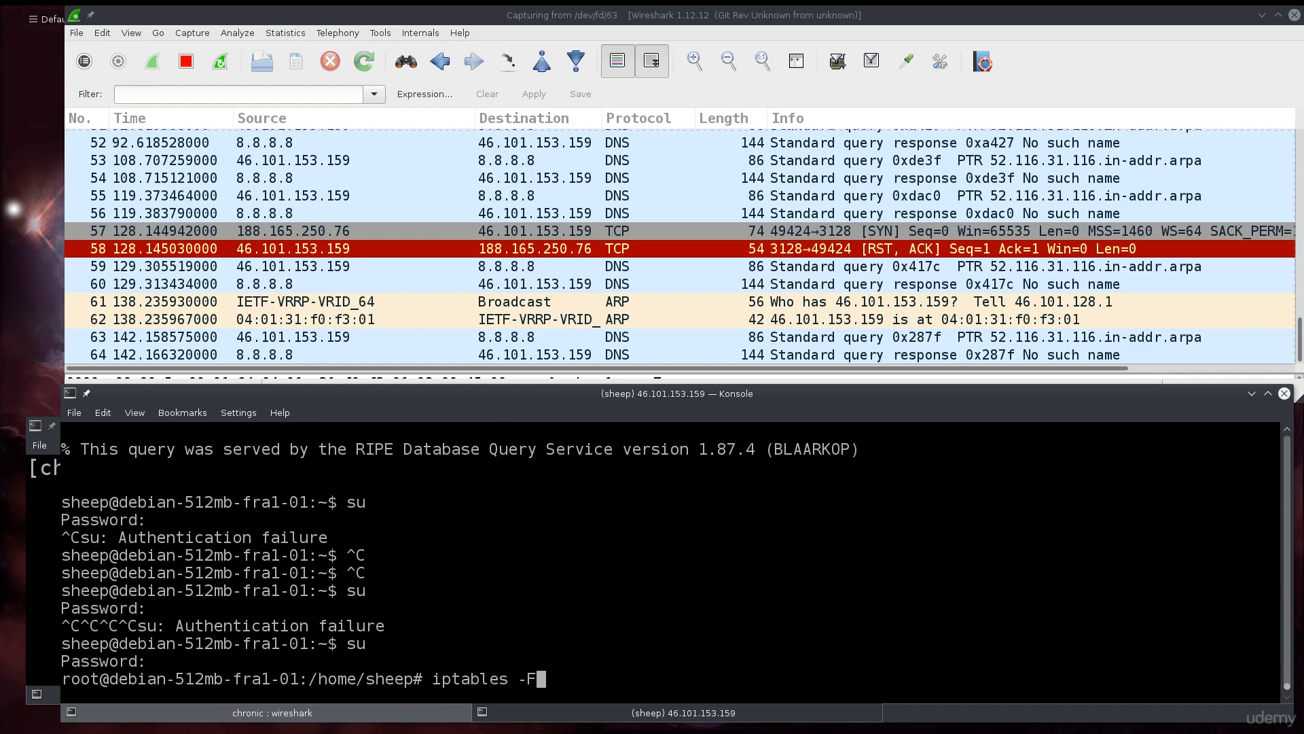
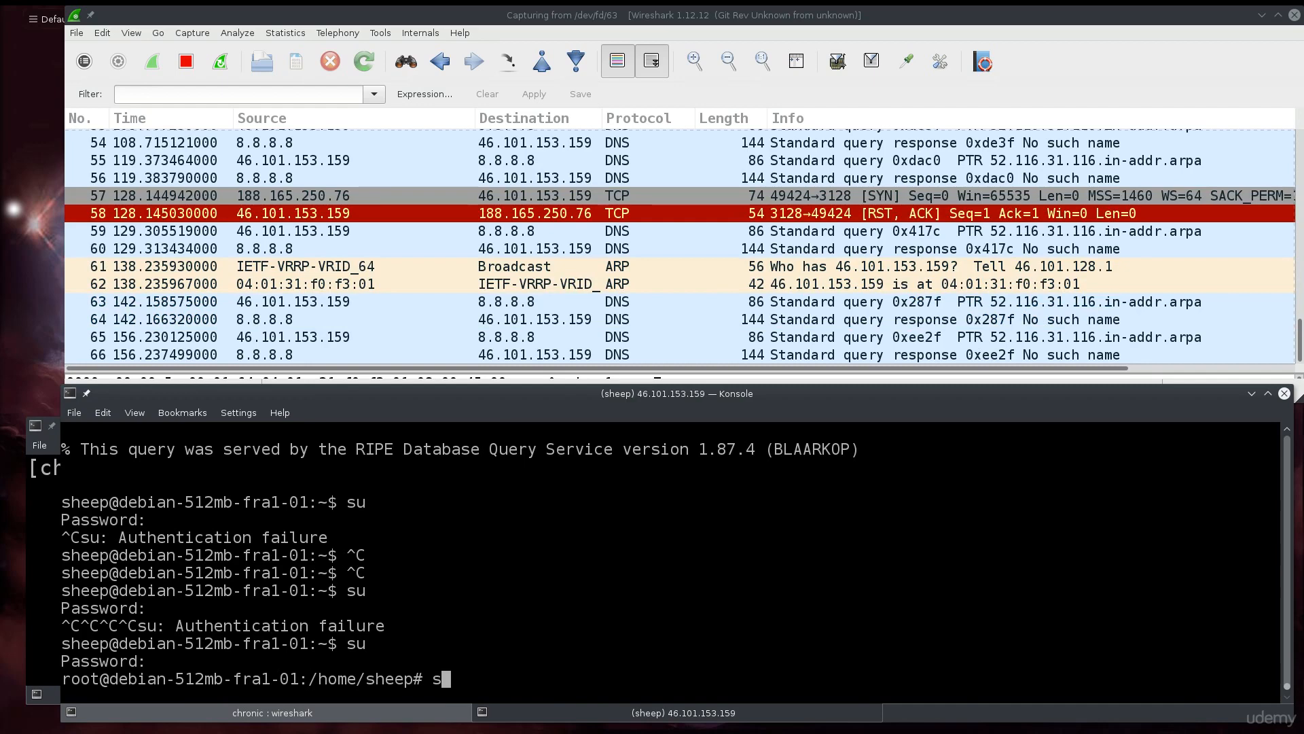
Start squid3.service as root with systemctl, then bring the Proxy terminal forward.
{"action": "type", "text": "ystemctl start squi"}
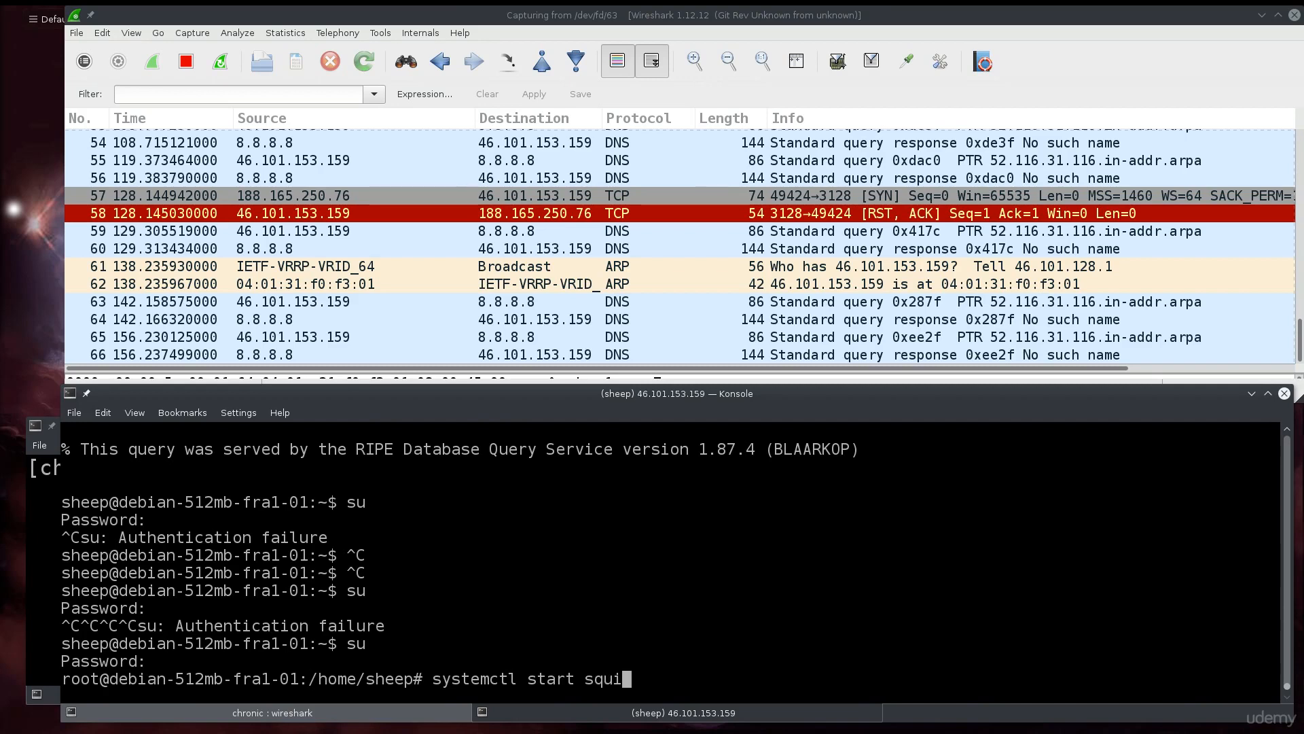
{"action": "key", "text": "Tab"}
{"action": "key", "text": "Return"}
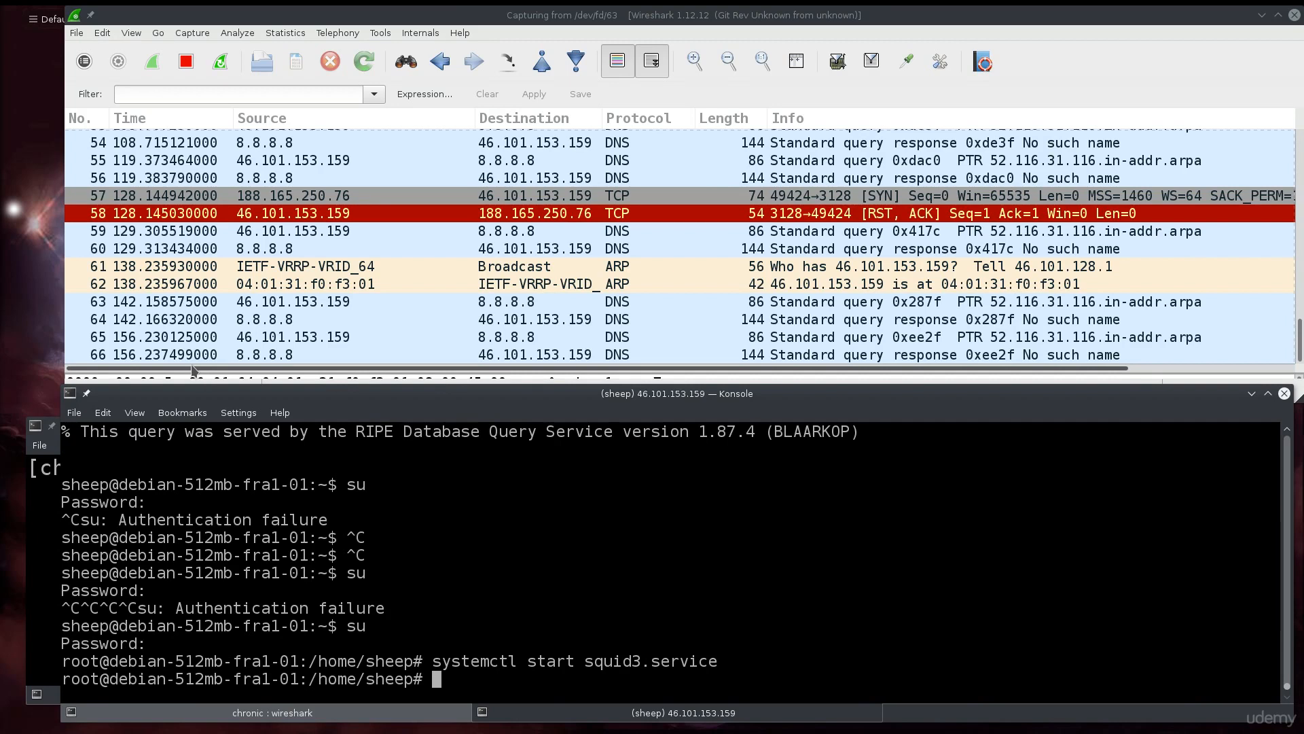
{"action": "left_click", "coordinate": [41, 577]}
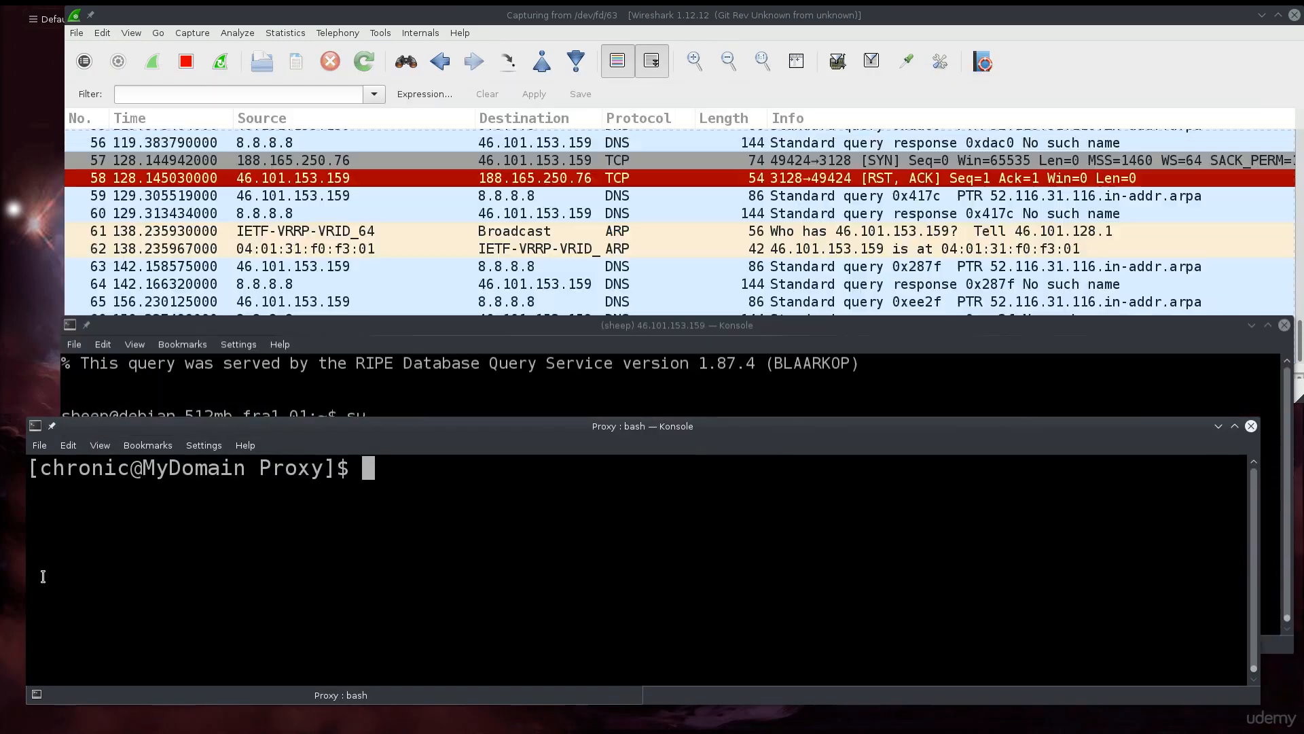
View /etc/proxychains.conf in vim to check the http 46.101.153.159 3128 entry, then quit.
{"action": "left_click_drag", "start_coordinate": [489, 449], "coordinate": [497, 500]}
{"action": "type", "text": "vim /"}
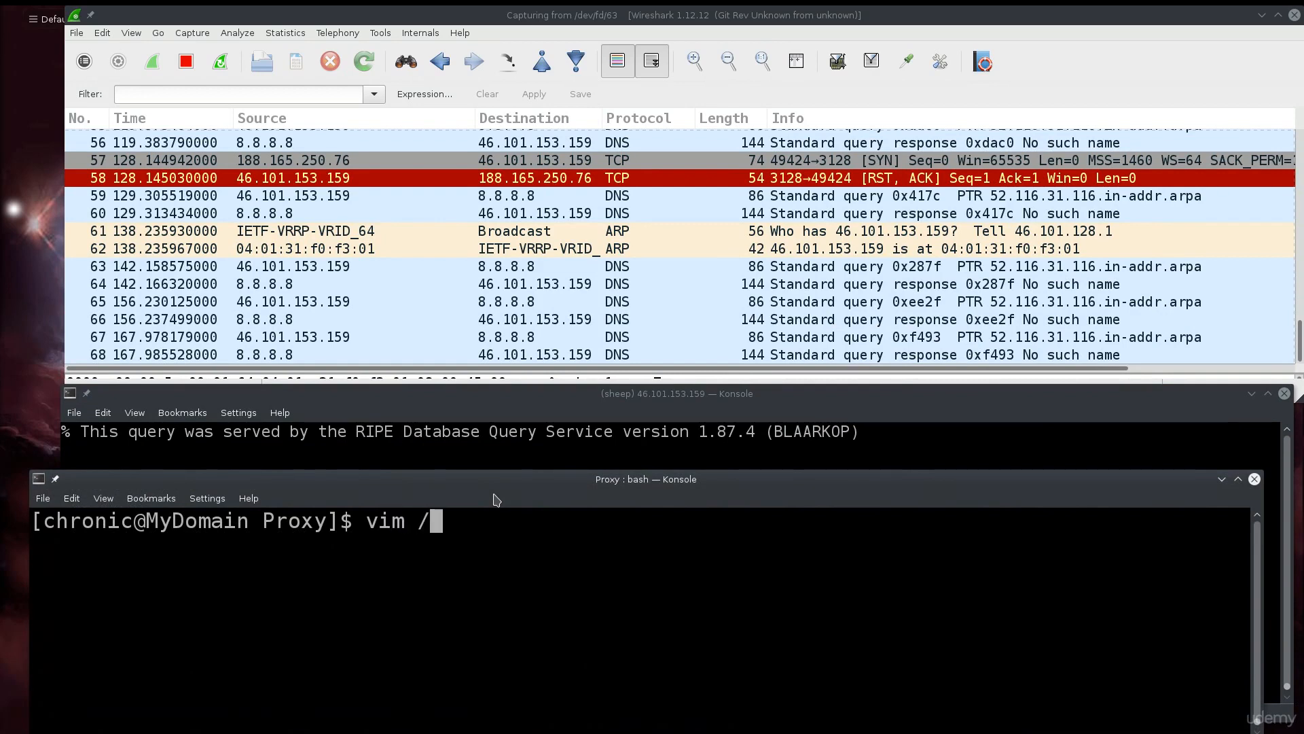
{"action": "type", "text": "etc/p"}
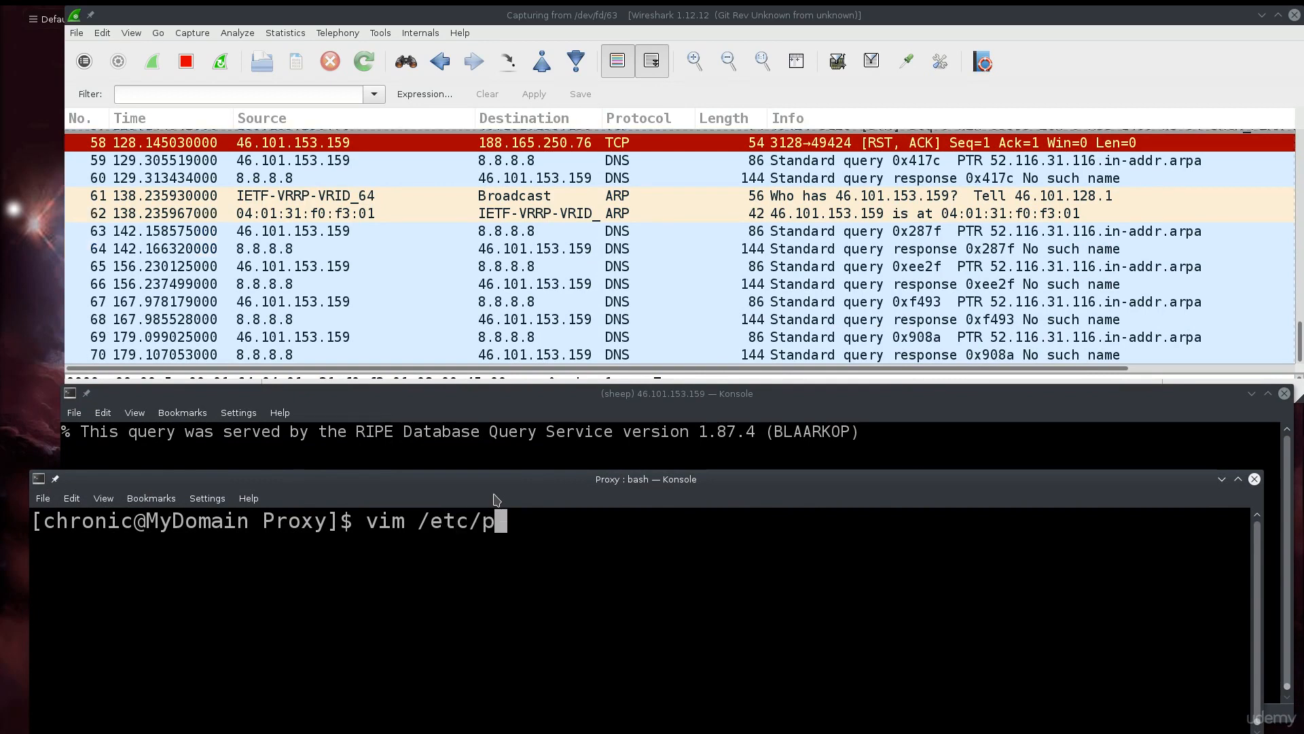
{"action": "type", "text": "rocychains.conf"}
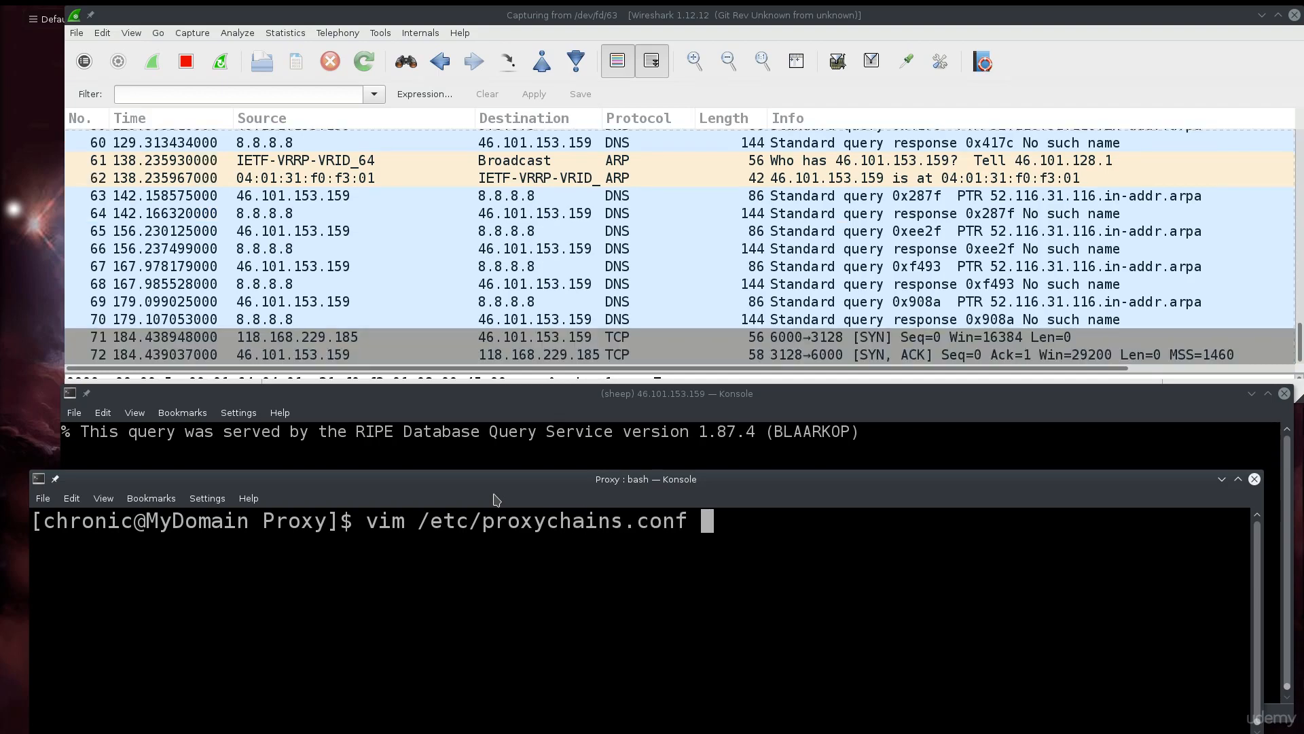
{"action": "key", "text": "Return"}
{"action": "type", "text": ":"}
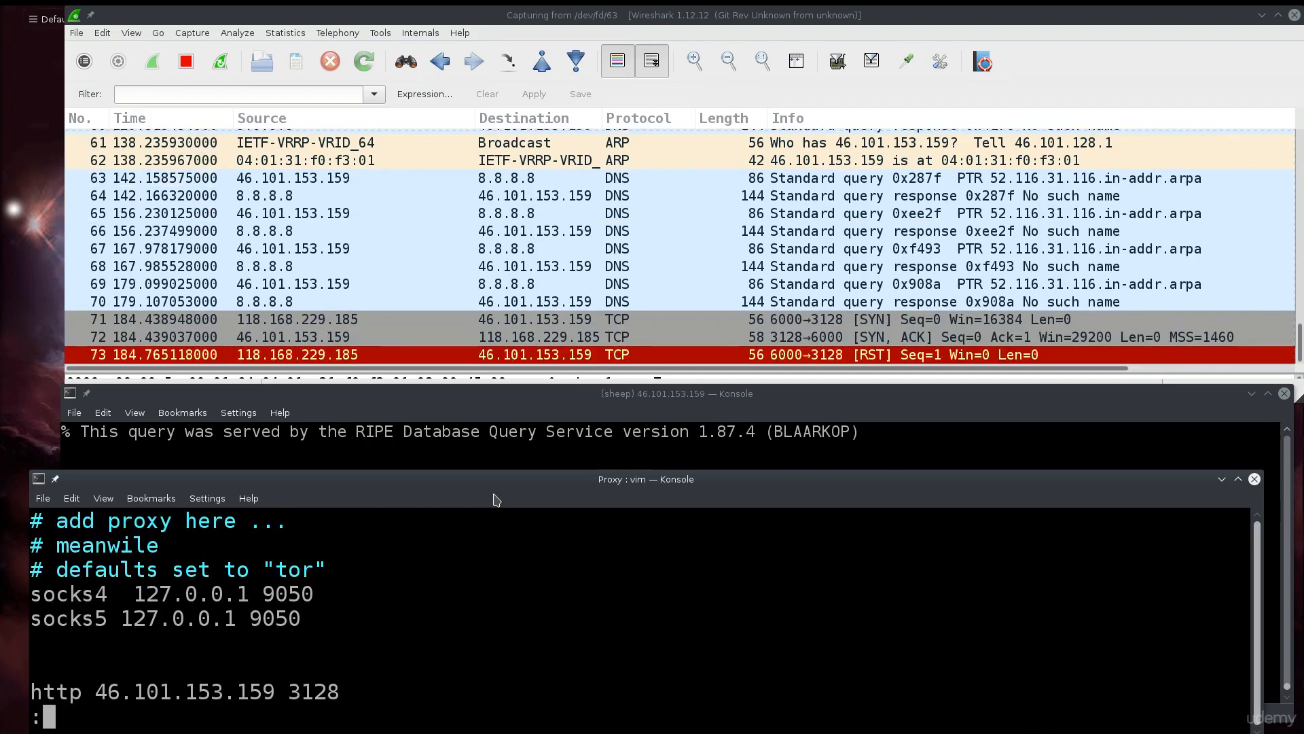
{"action": "type", "text": "q"}
{"action": "key", "text": "Return"}
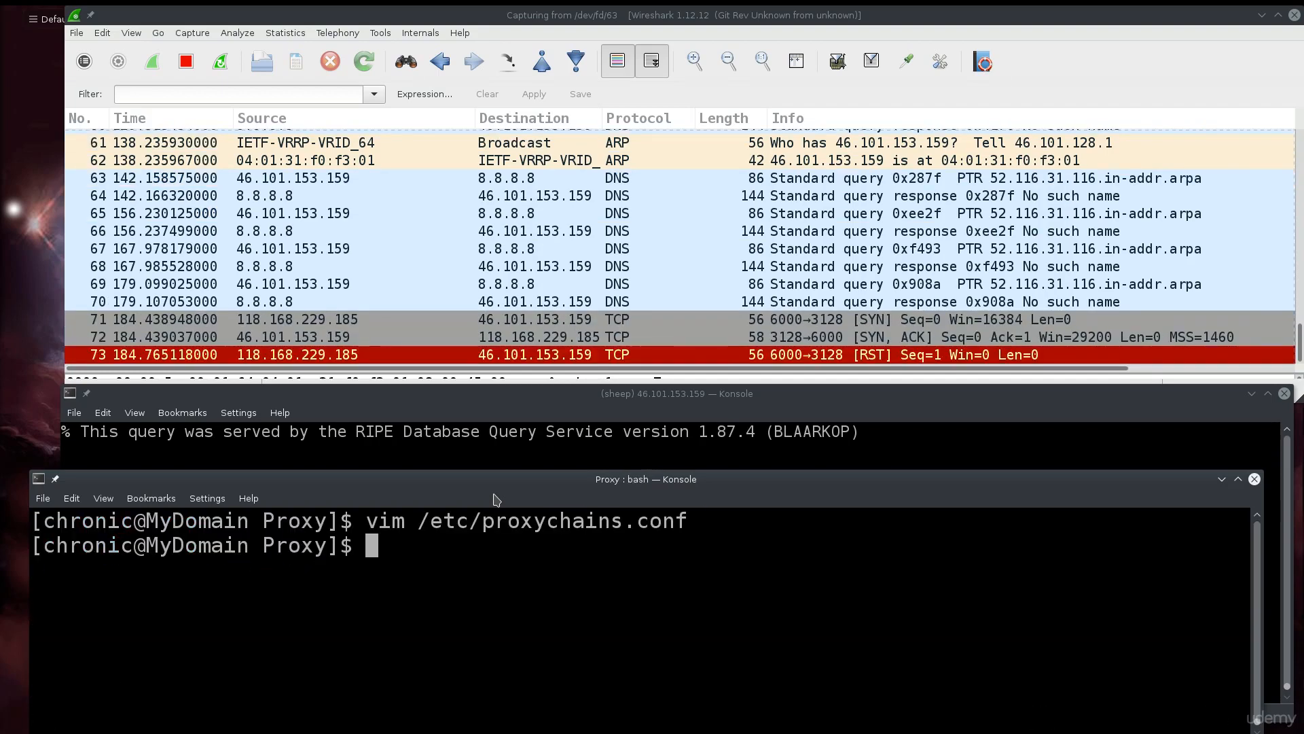
{"action": "type", "text": "firefox"}
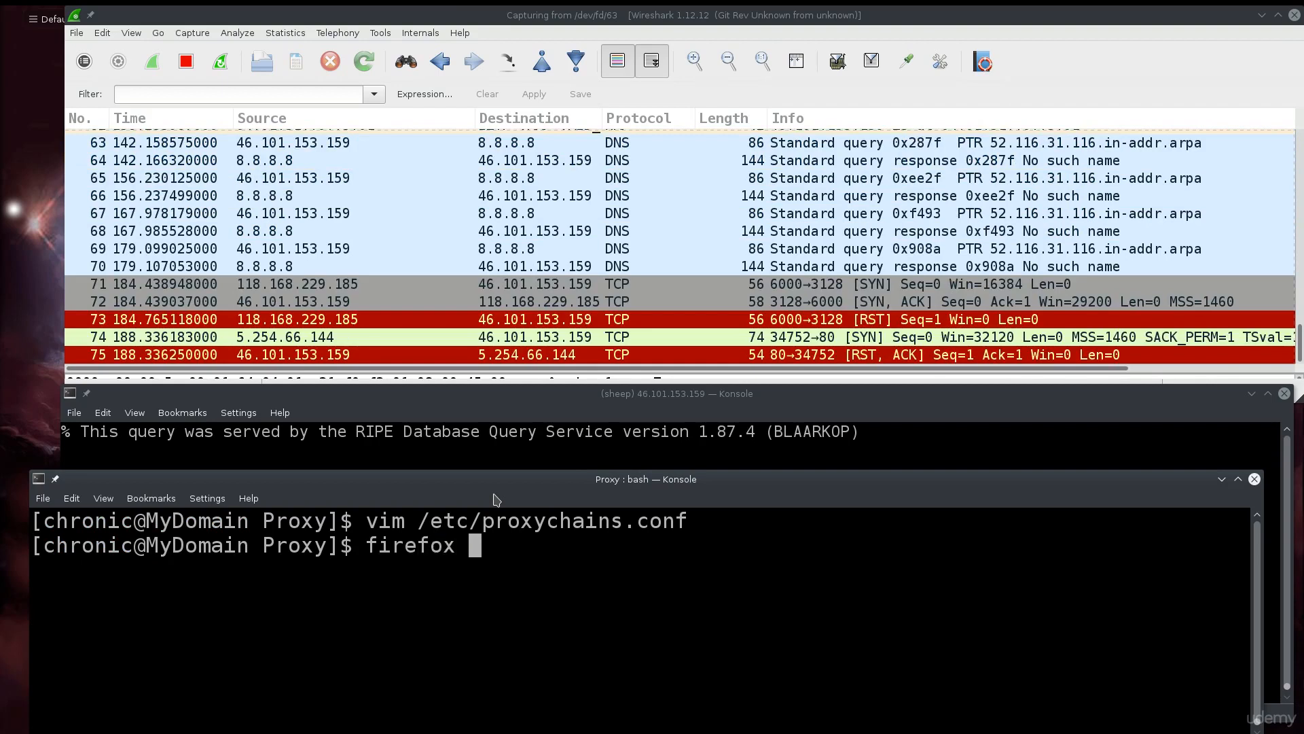
Launch Firefox with proxychains4 after 'proxychains firefox' returns command not found.
{"action": "key", "text": "BackSpace"}
{"action": "key", "text": "BackSpace"}
{"action": "key", "text": "BackSpace"}
{"action": "key", "text": "BackSpace"}
{"action": "key", "text": "BackSpace"}
{"action": "key", "text": "BackSpace"}
{"action": "key", "text": "BackSpace"}
{"action": "key", "text": "BackSpace"}
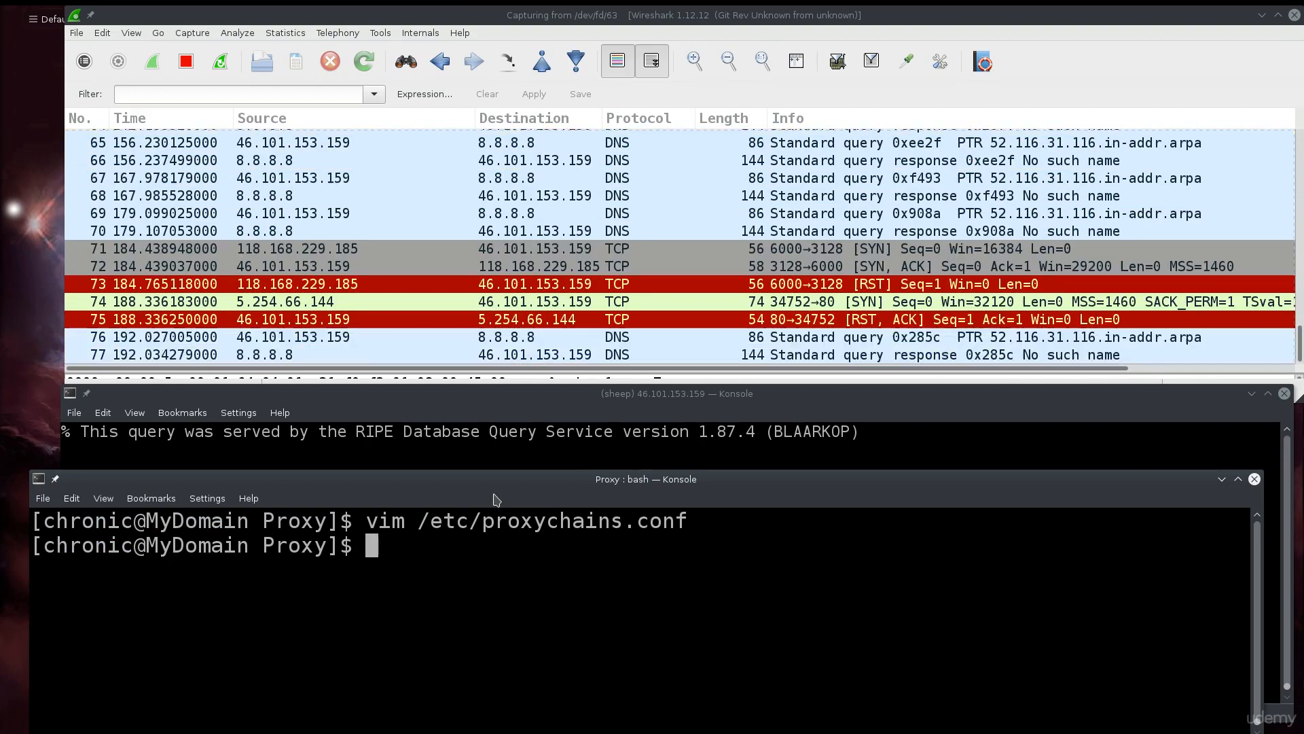
{"action": "type", "text": "proxych"}
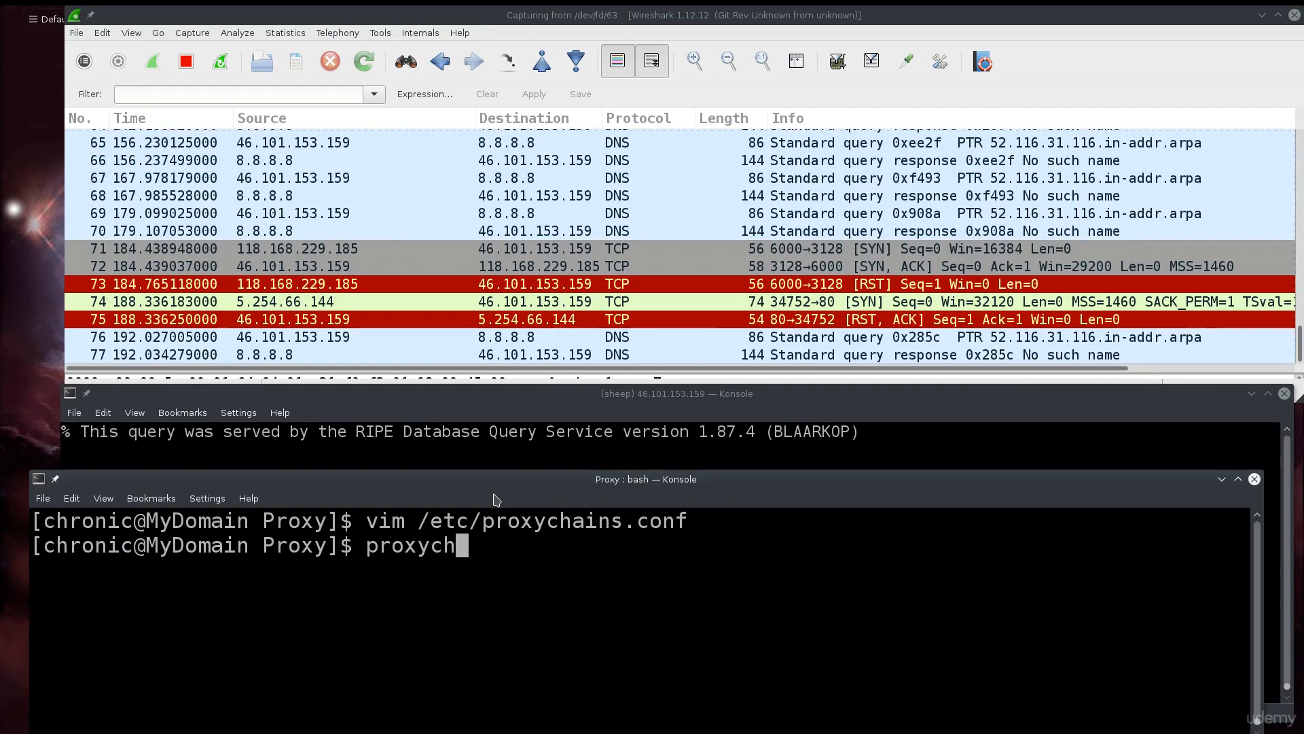
{"action": "type", "text": "ains firefox"}
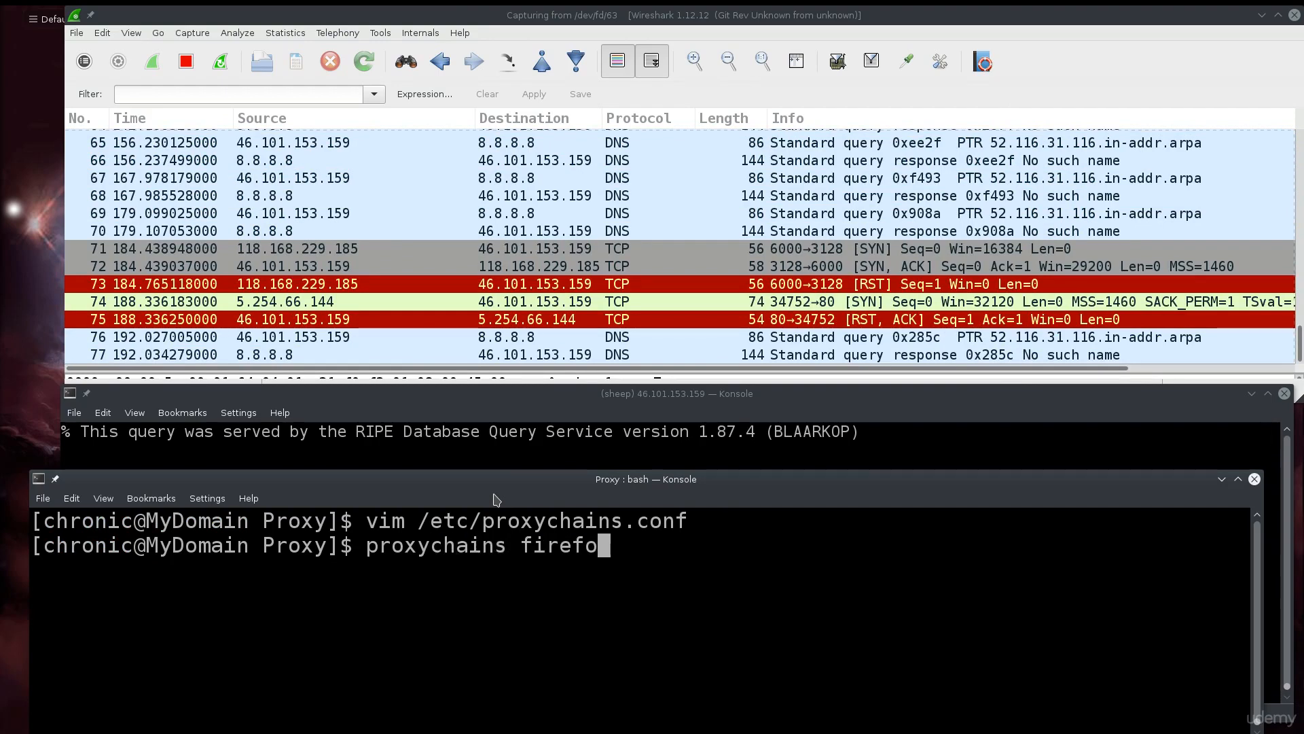
{"action": "key", "text": "Return"}
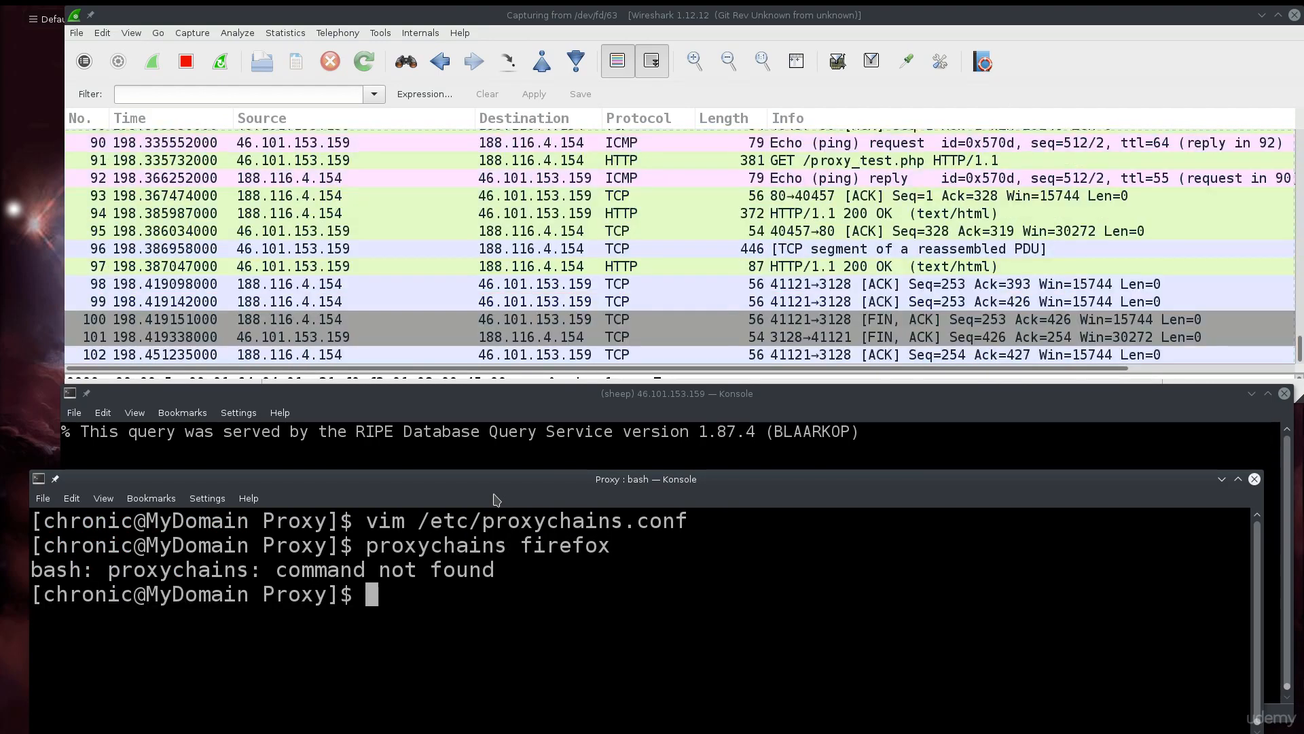
{"action": "type", "text": "prox"}
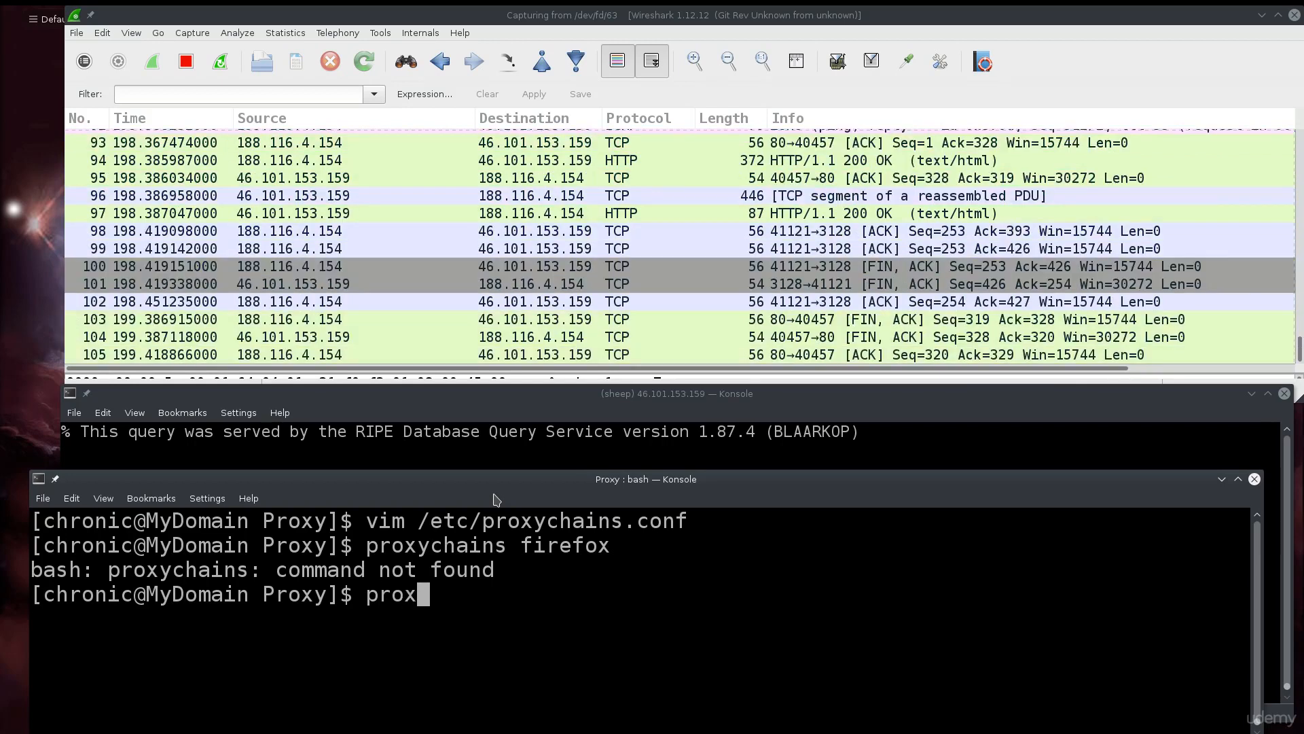
{"action": "key", "text": "Tab"}
{"action": "type", "text": "fire"}
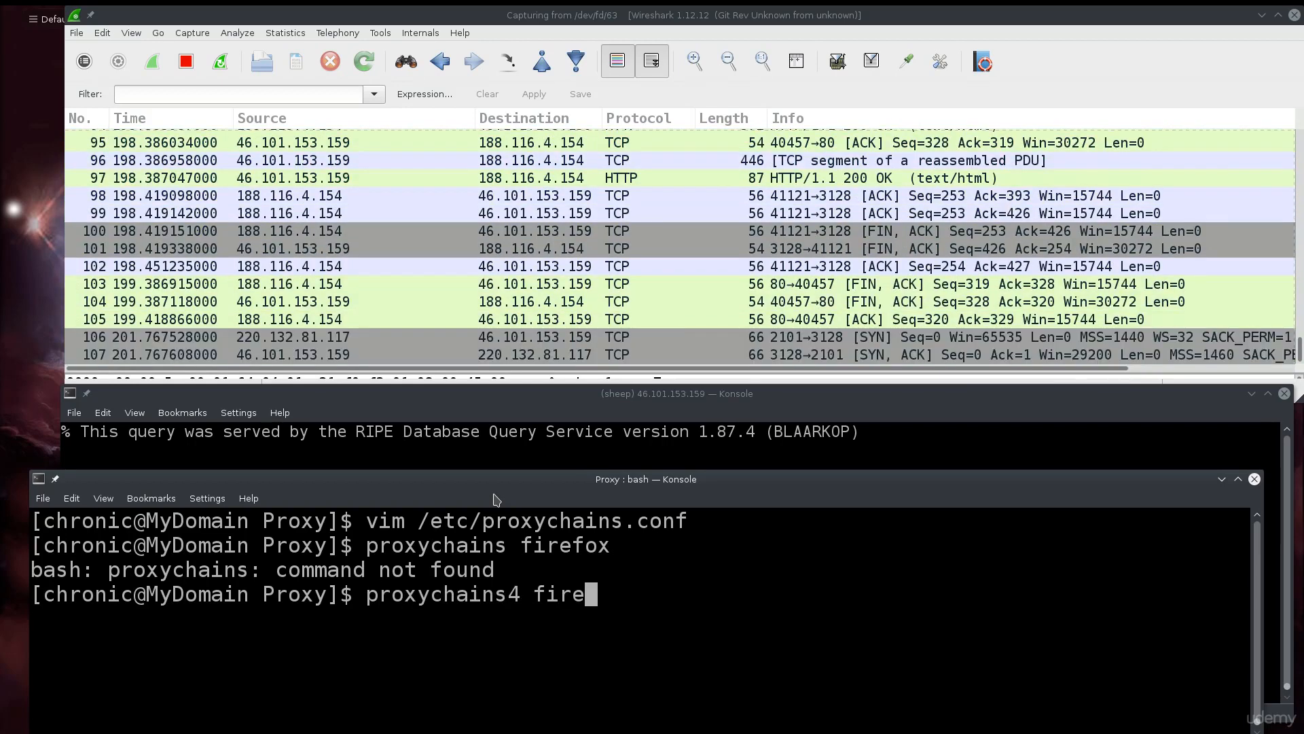
{"action": "type", "text": "fox"}
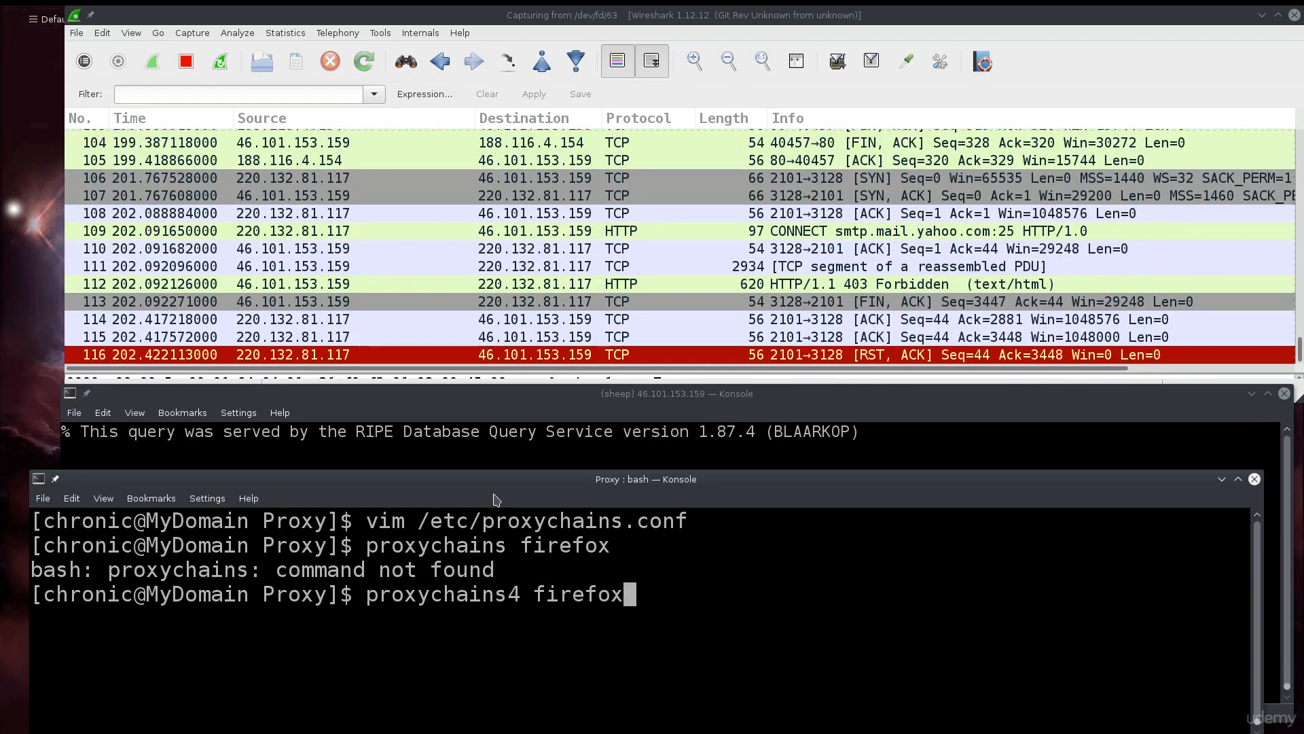
{"action": "key", "text": "Return"}
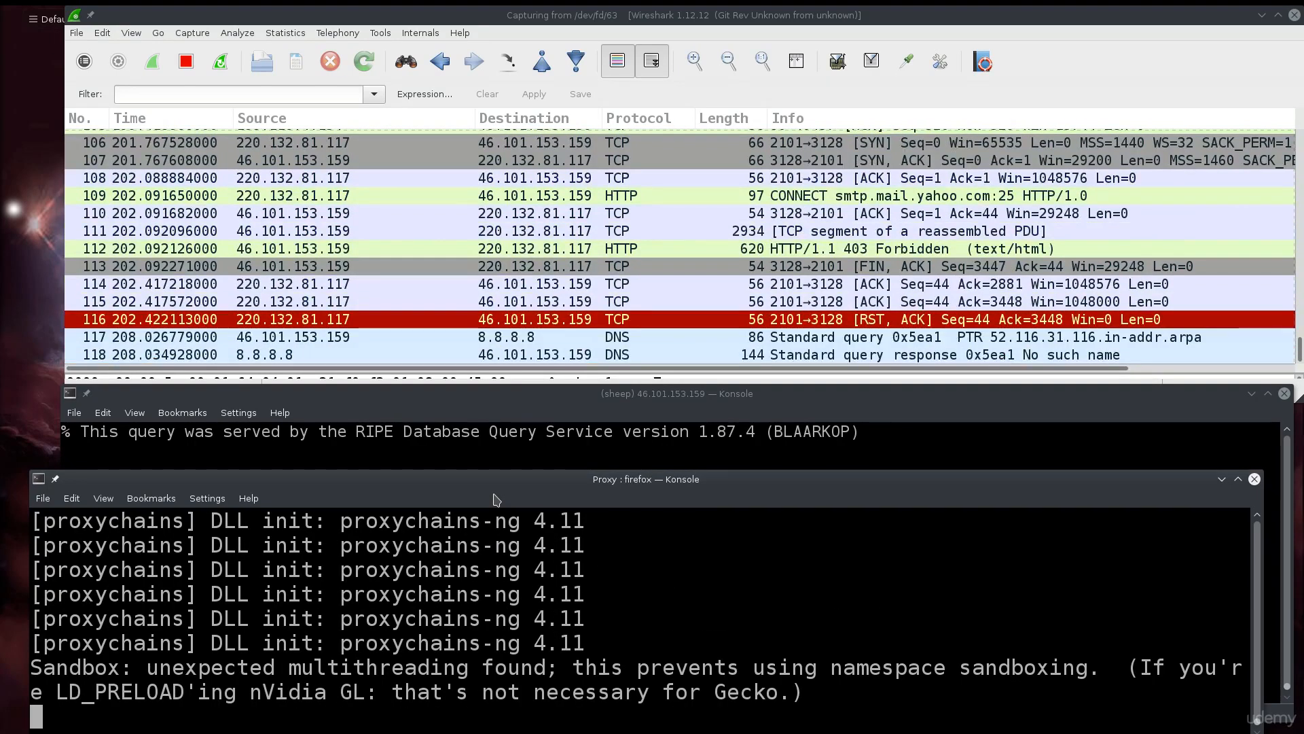
Move the Proxy terminal and Firefox aside, then bring Wireshark forward and maximize it.
{"action": "left_click_drag", "start_coordinate": [509, 488], "coordinate": [479, 411]}
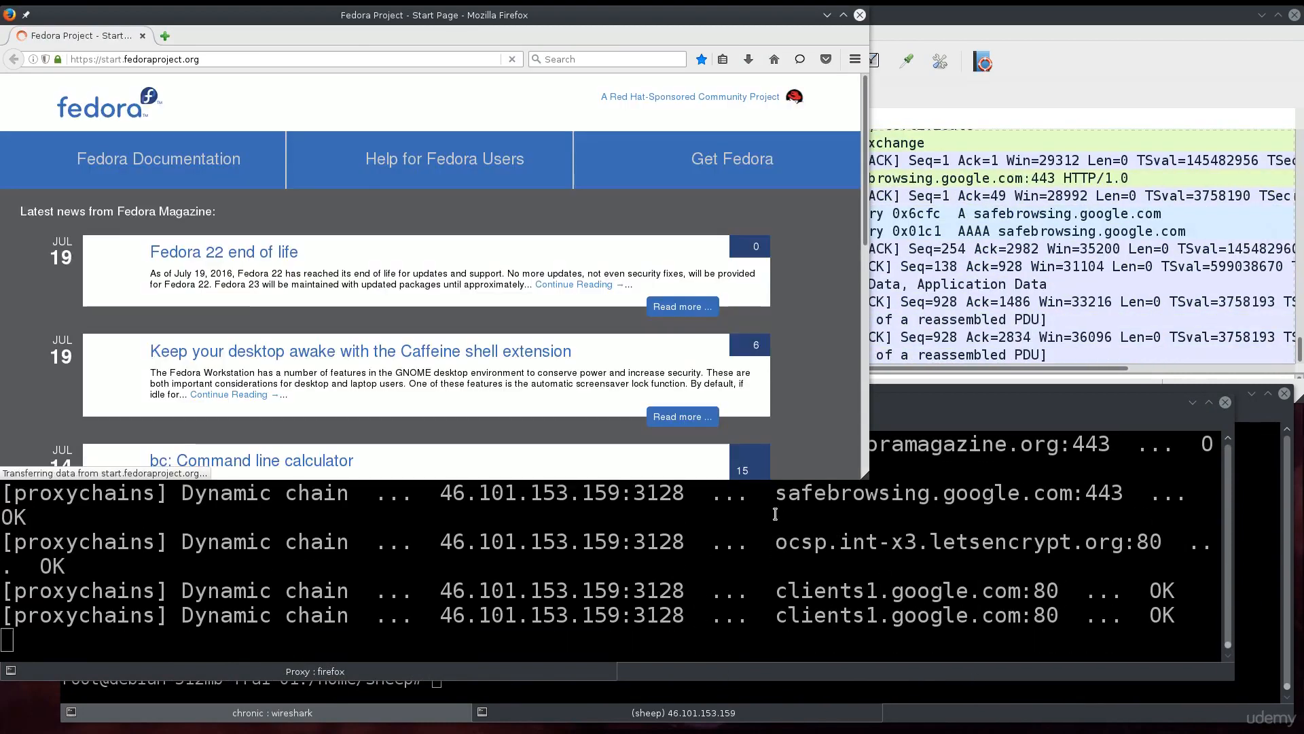
{"action": "left_click_drag", "start_coordinate": [519, 21], "coordinate": [733, 309]}
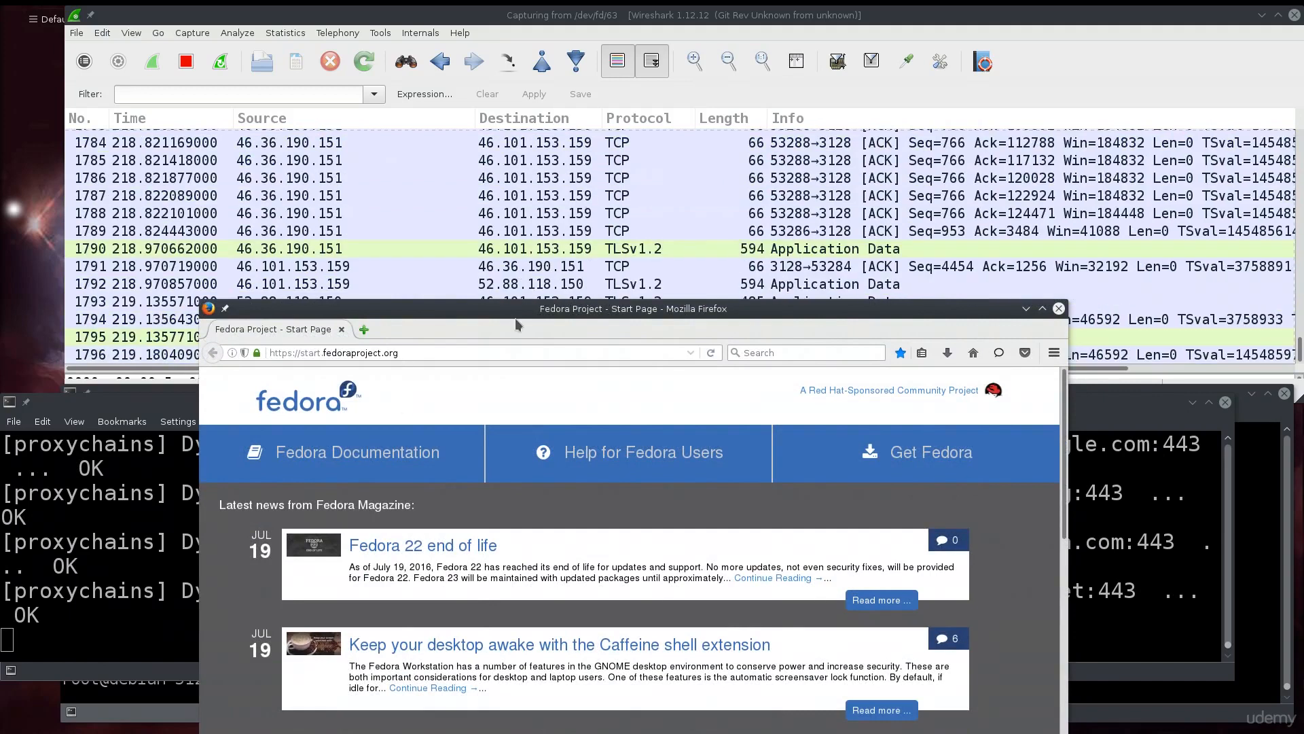
{"action": "left_click_drag", "start_coordinate": [594, 307], "coordinate": [416, 280]}
{"action": "left_click", "coordinate": [505, 200]}
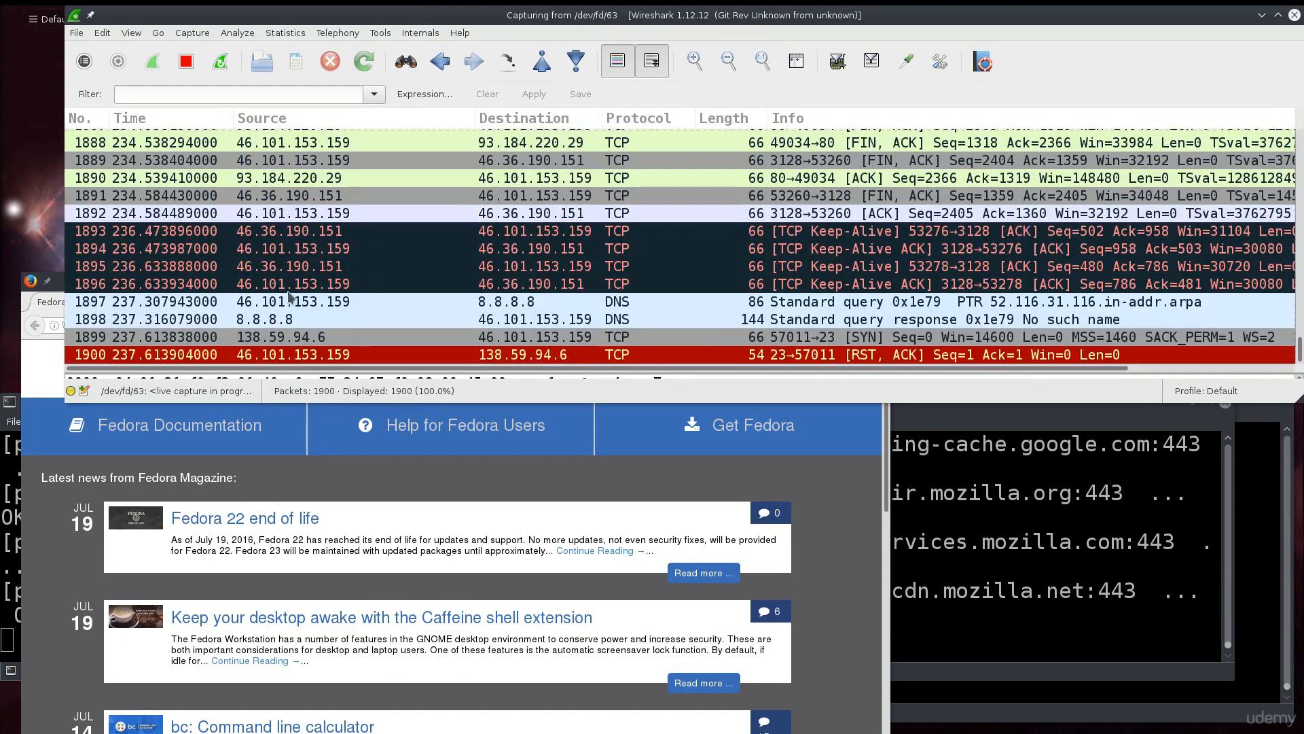
{"action": "left_click", "coordinate": [280, 95]}
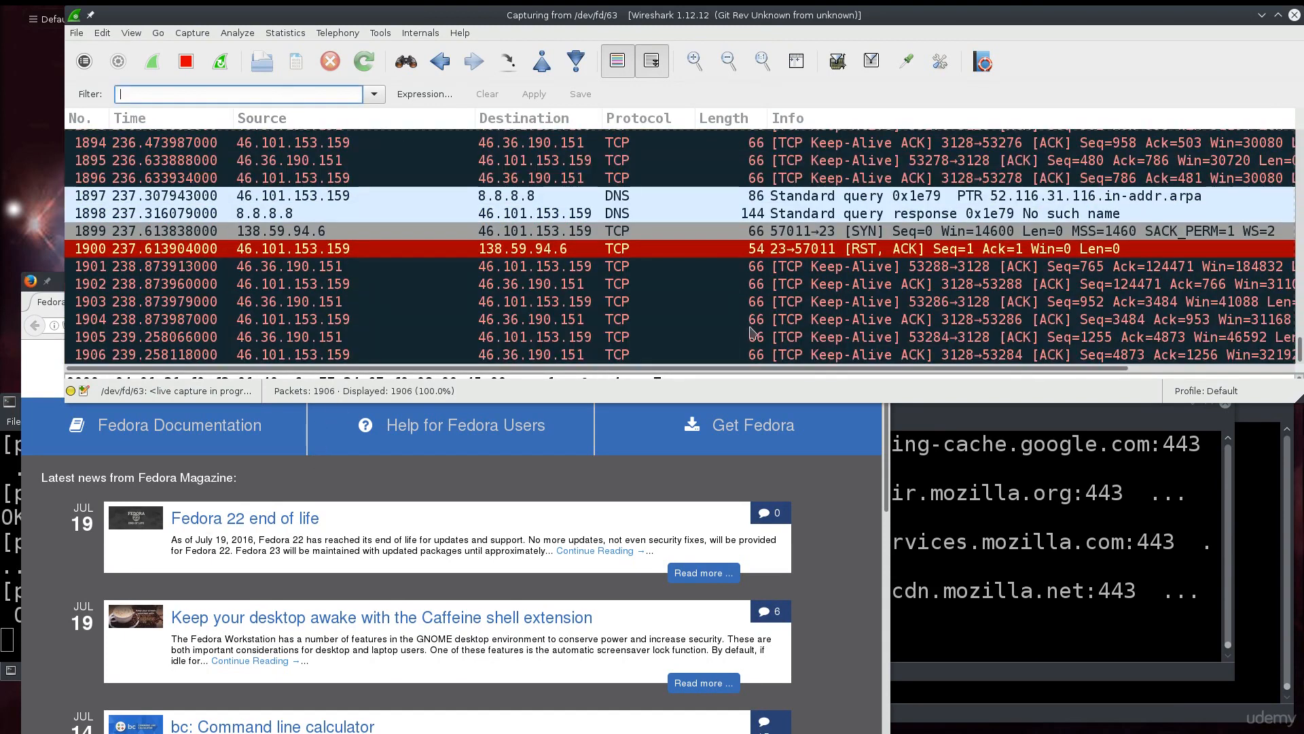
{"action": "double_click", "coordinate": [671, 20]}
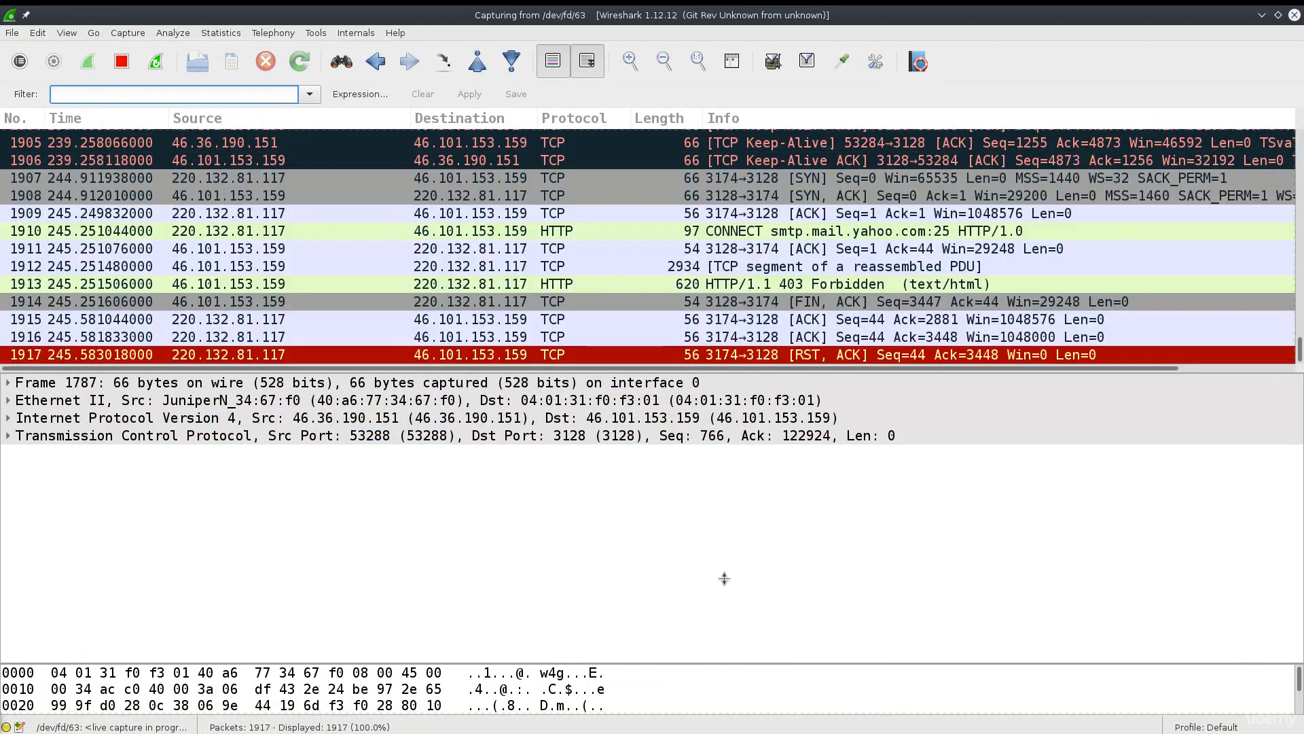
Enlarge the packet list pane and enter 'tcp.port == 80 || tcp.port 443' as the filter.
{"action": "left_click_drag", "start_coordinate": [752, 375], "coordinate": [703, 546]}
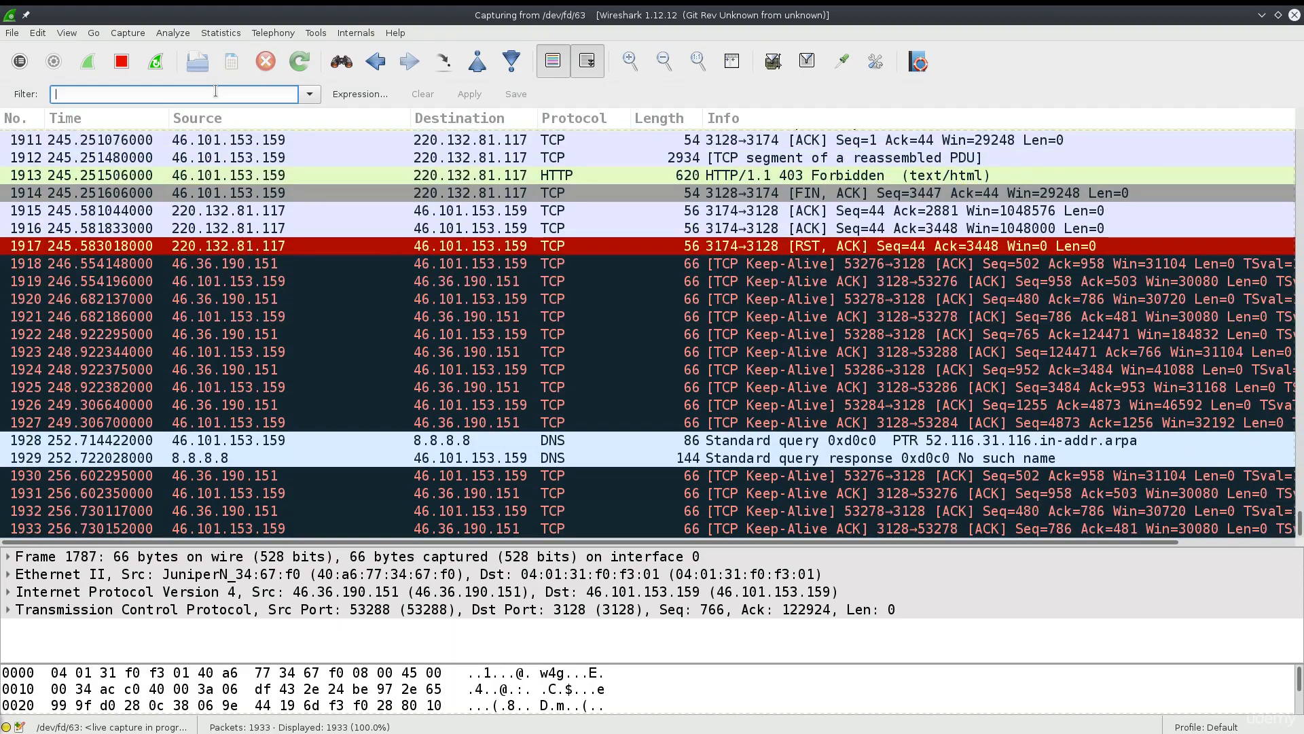
{"action": "type", "text": "tcp"}
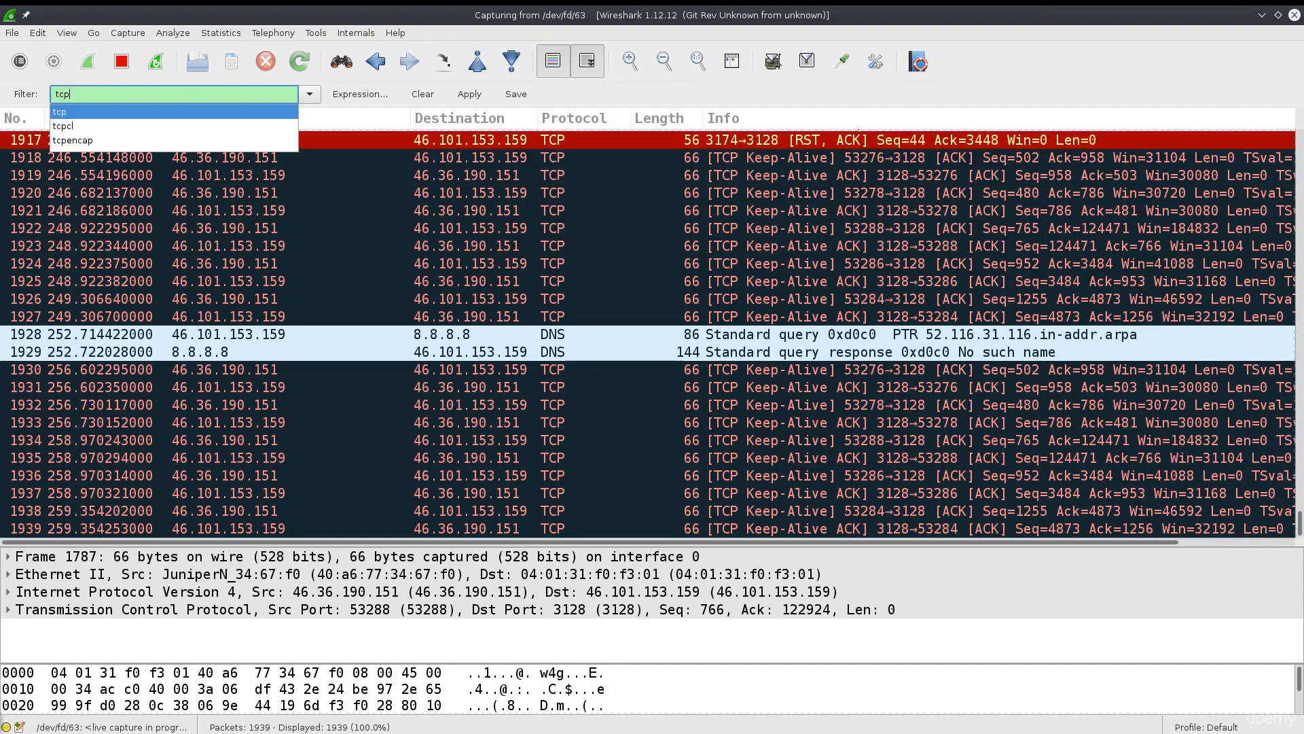
{"action": "type", "text": ".port"}
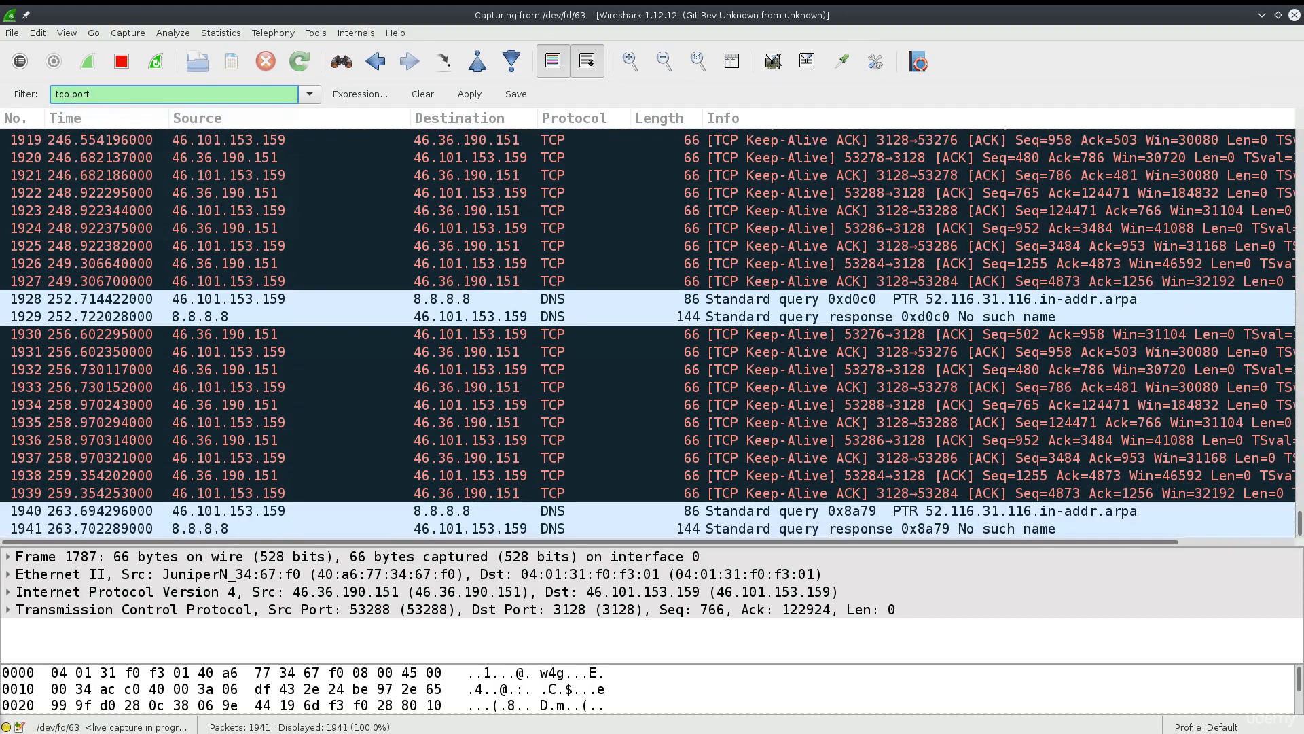
{"action": "type", "text": " == 80"}
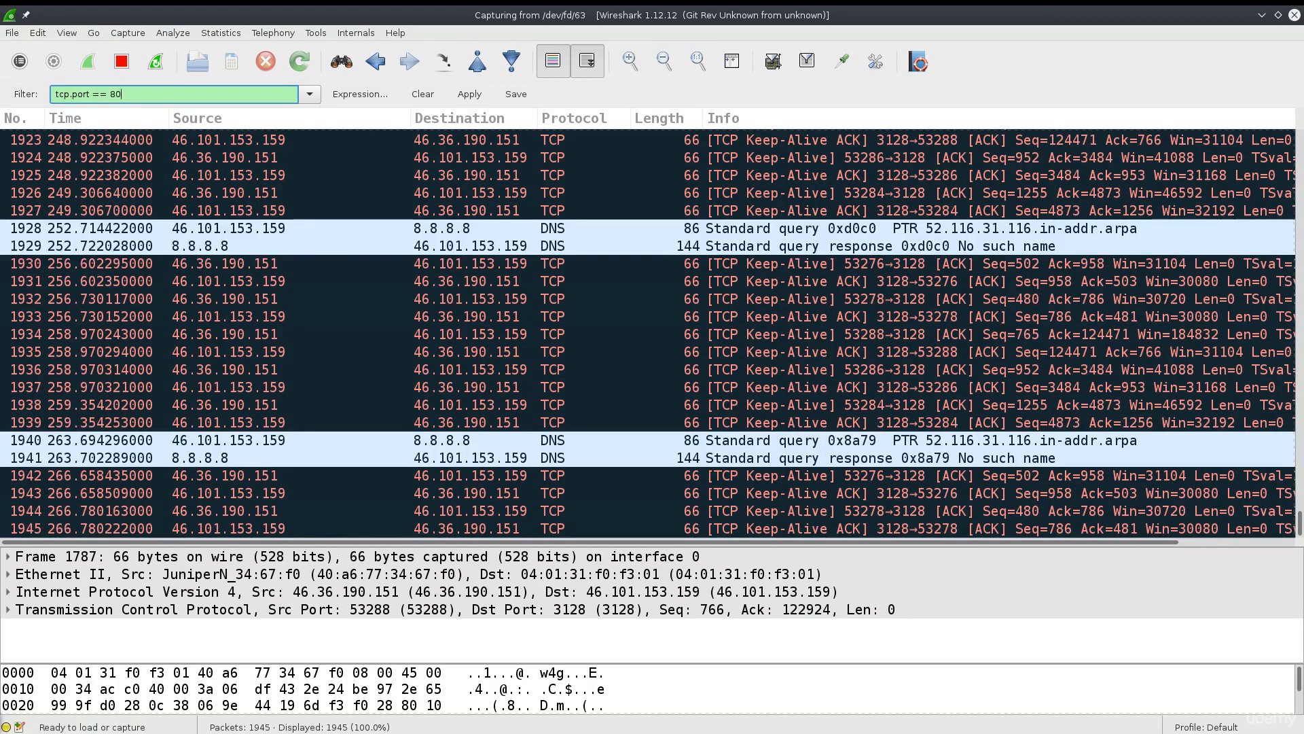
{"action": "type", "text": " ||"}
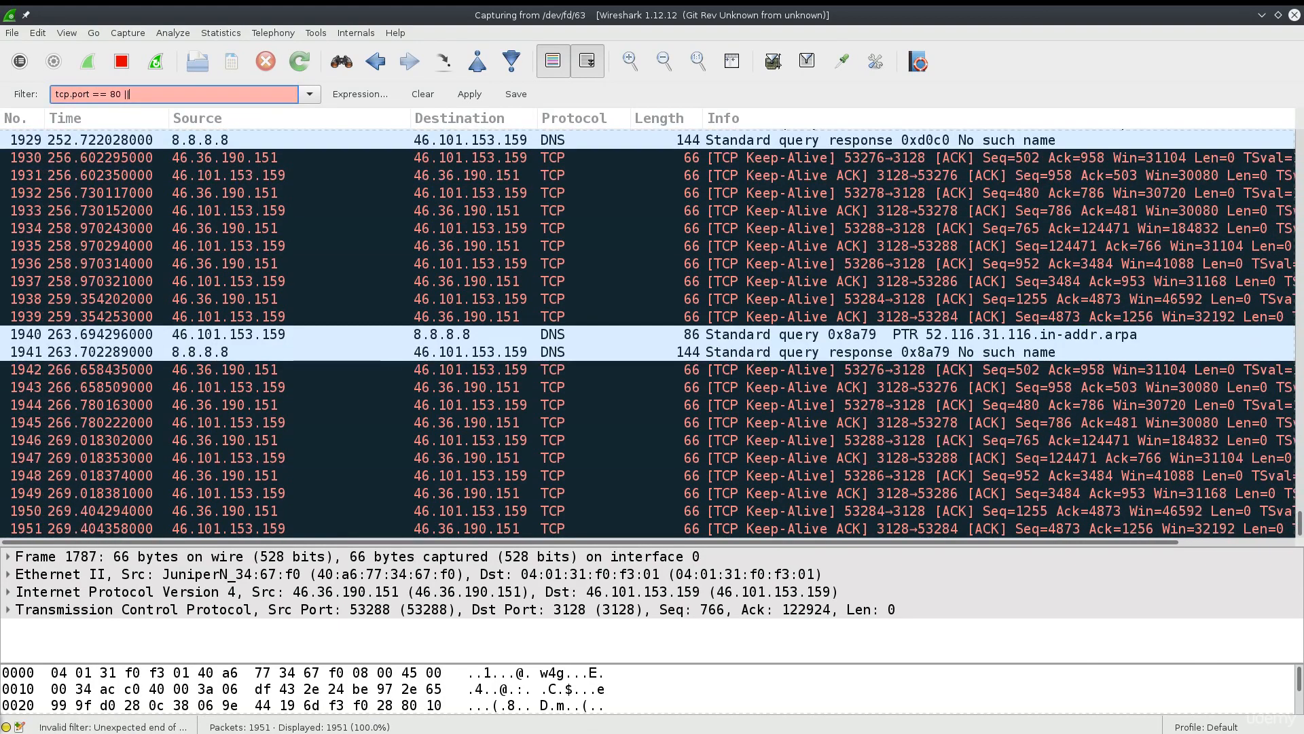
{"action": "type", "text": " tcp.port"}
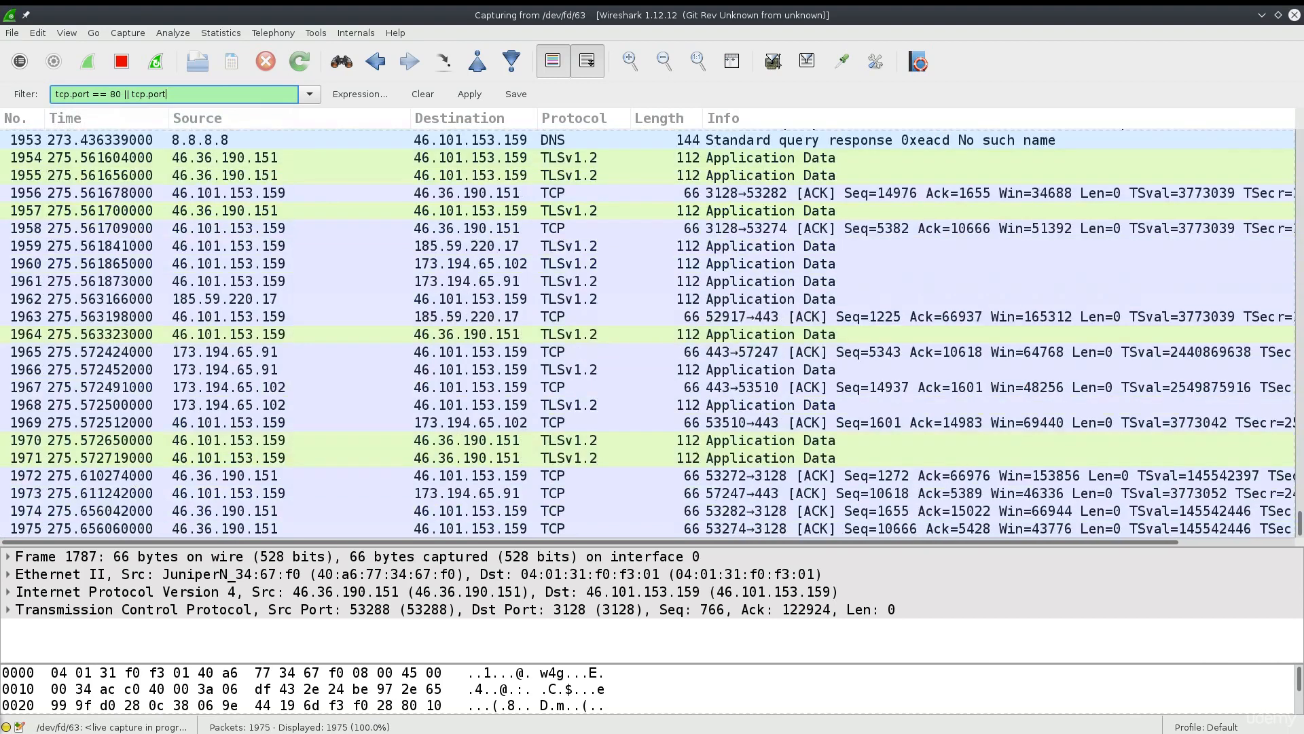
{"action": "type", "text": " 443"}
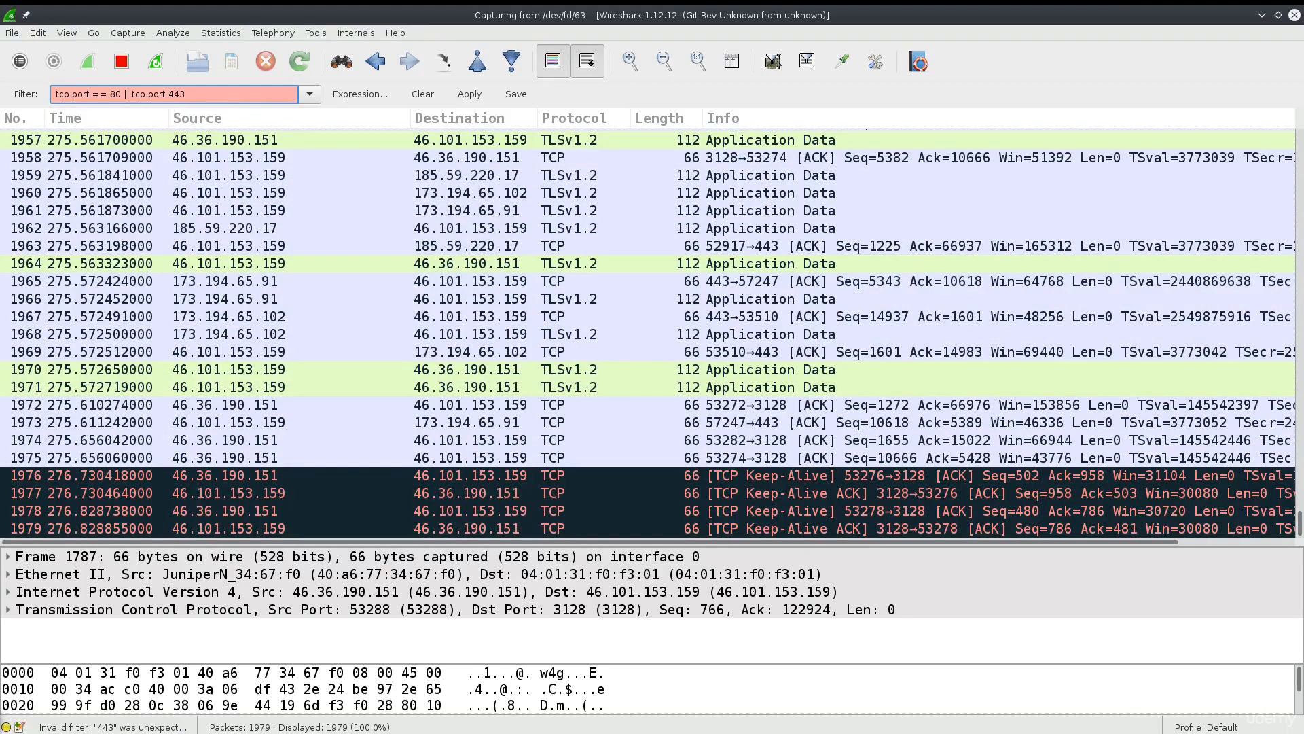
Correct the filter to 'tcp.port == 443 &&' and wrap the port conditions in parentheses.
{"action": "key", "text": "BackSpace"}
{"action": "key", "text": "BackSpace"}
{"action": "key", "text": "BackSpace"}
{"action": "type", "text": "== "}
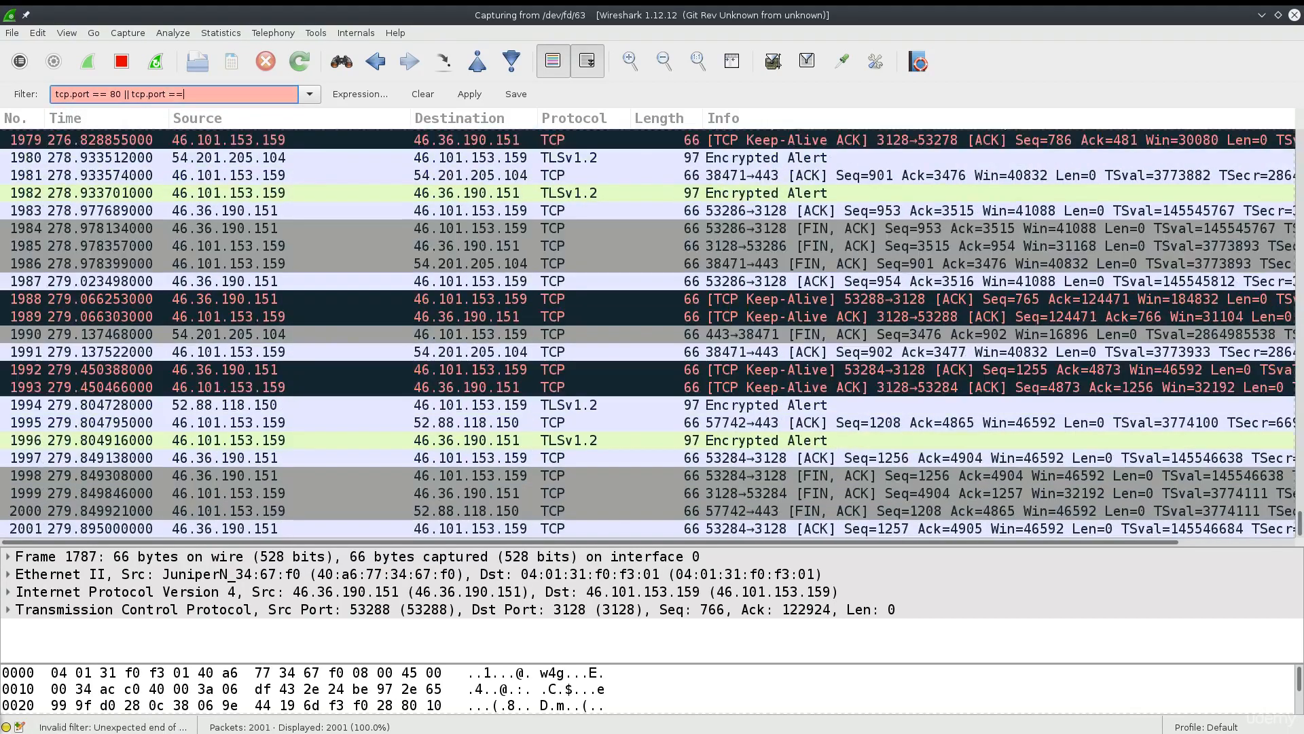
{"action": "type", "text": "443"}
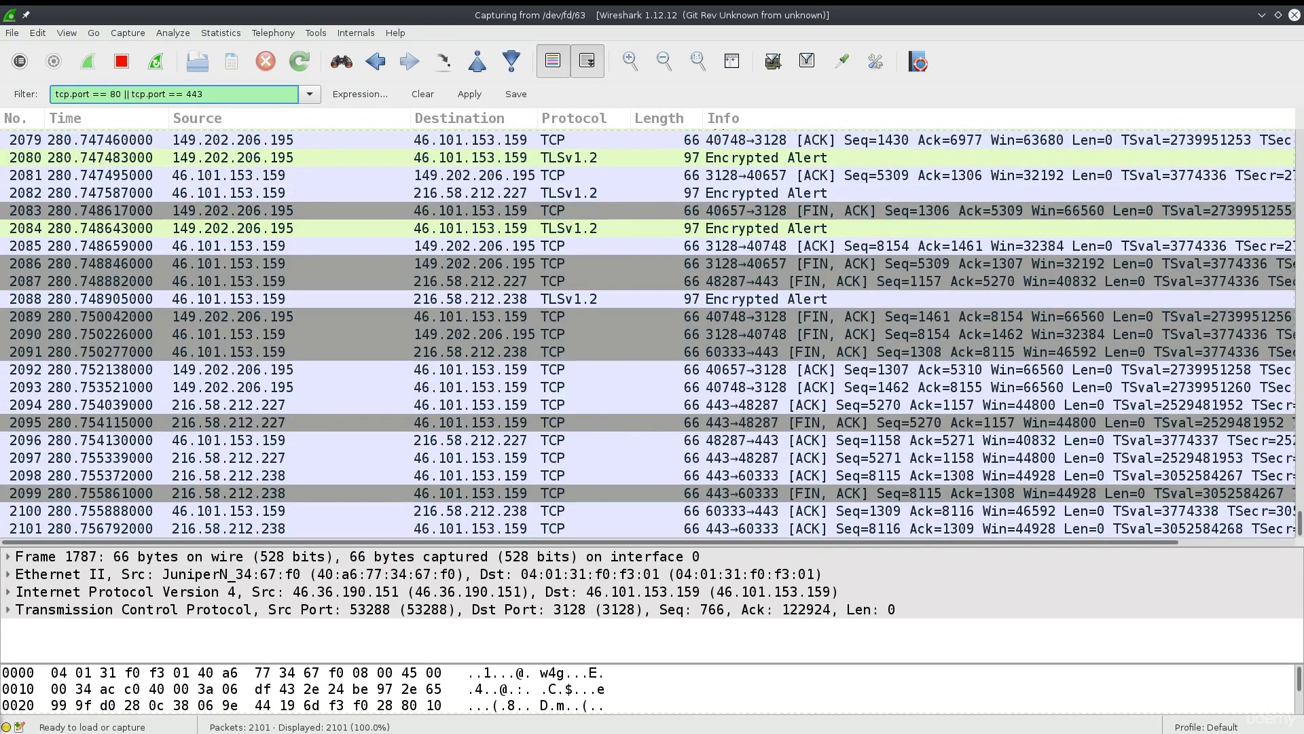
{"action": "type", "text": " &&"}
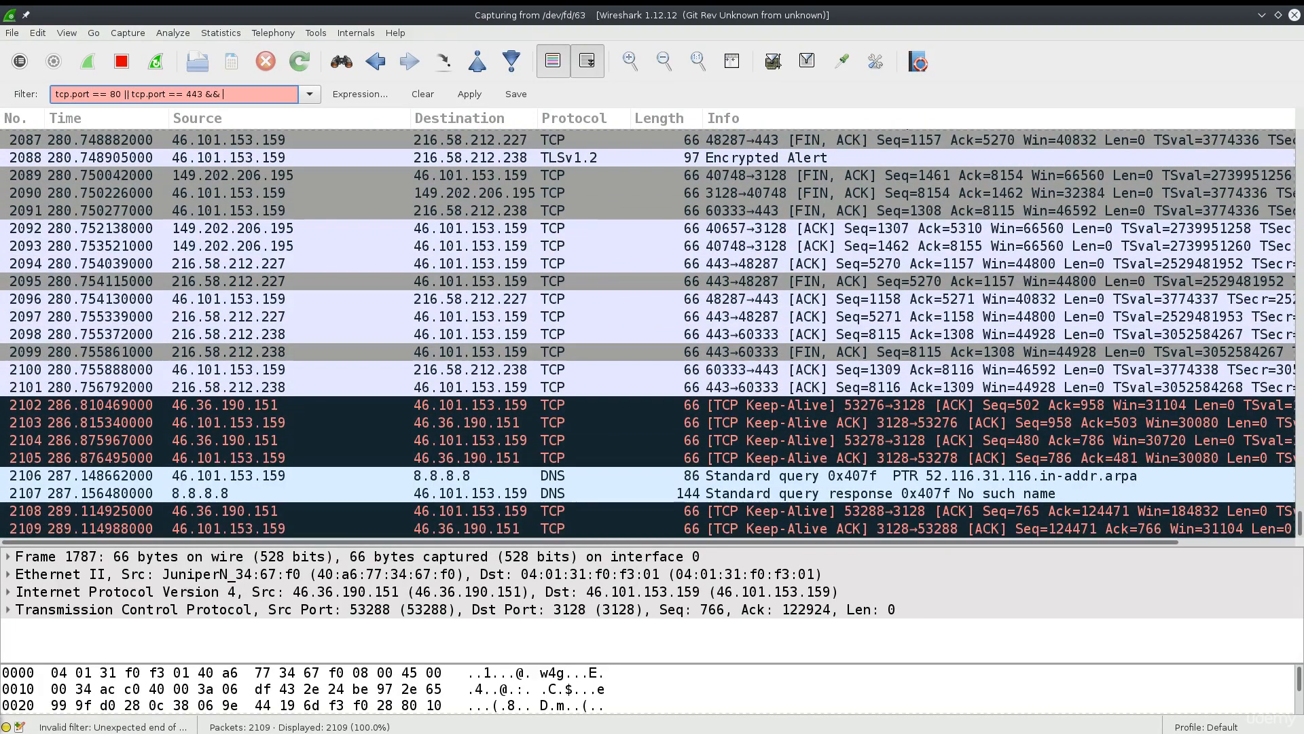
{"action": "left_click", "coordinate": [207, 94]}
{"action": "type", "text": ")"}
{"action": "left_click", "coordinate": [58, 94]}
{"action": "type", "text": "("}
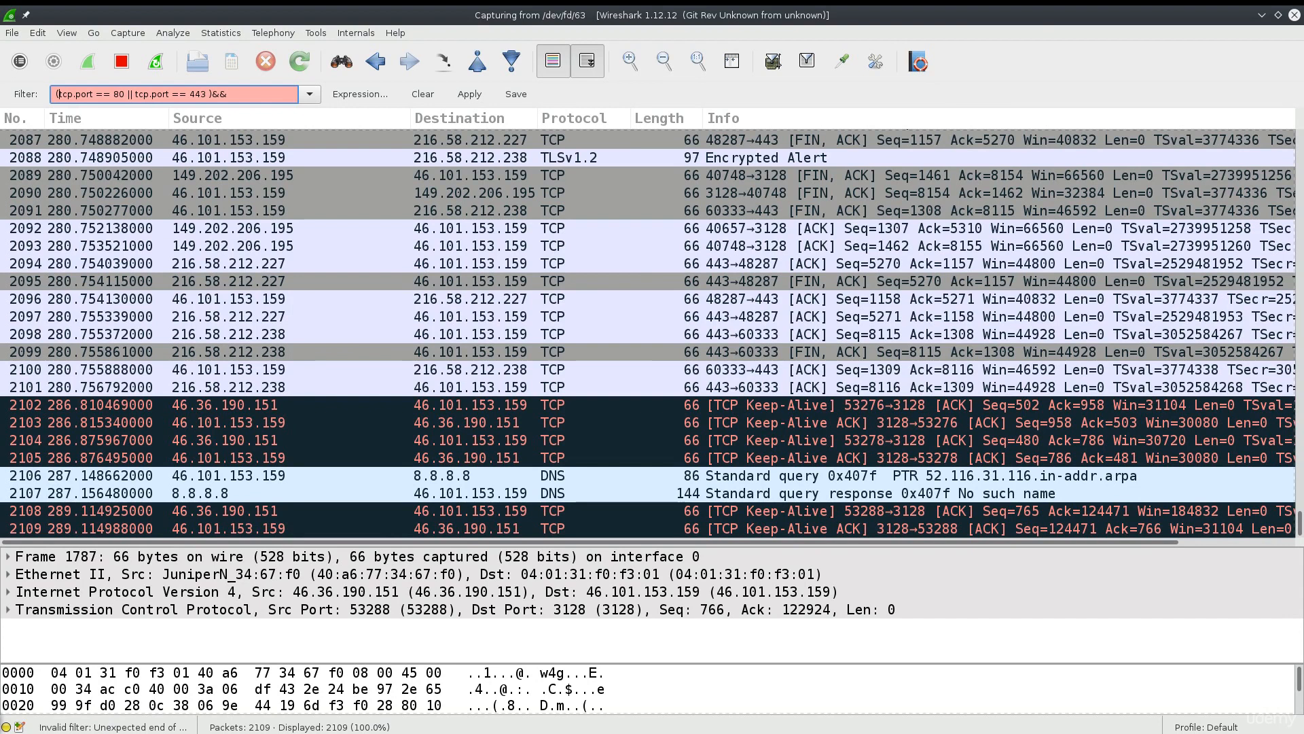
Tidy the parenthesis spacing and append '&& ip.src ==' to the filter.
{"action": "left_click", "coordinate": [209, 93]}
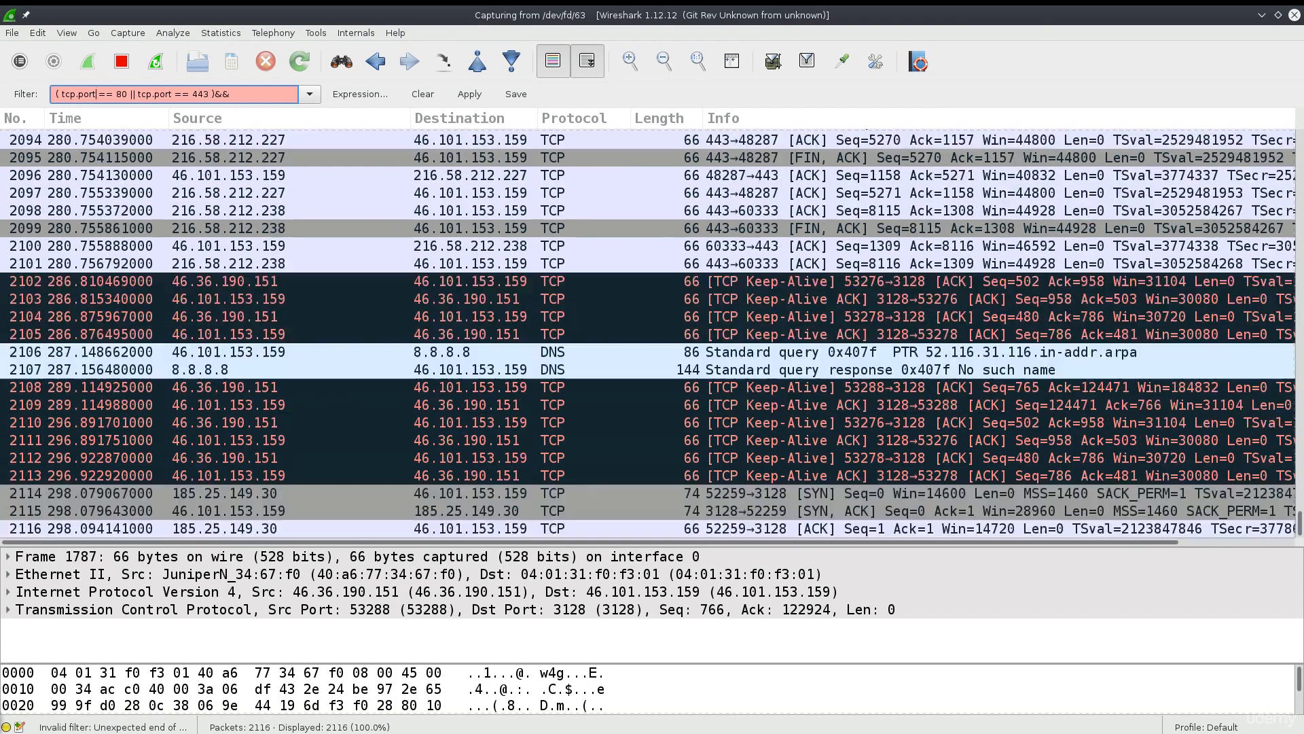
{"action": "key", "text": "BackSpace"}
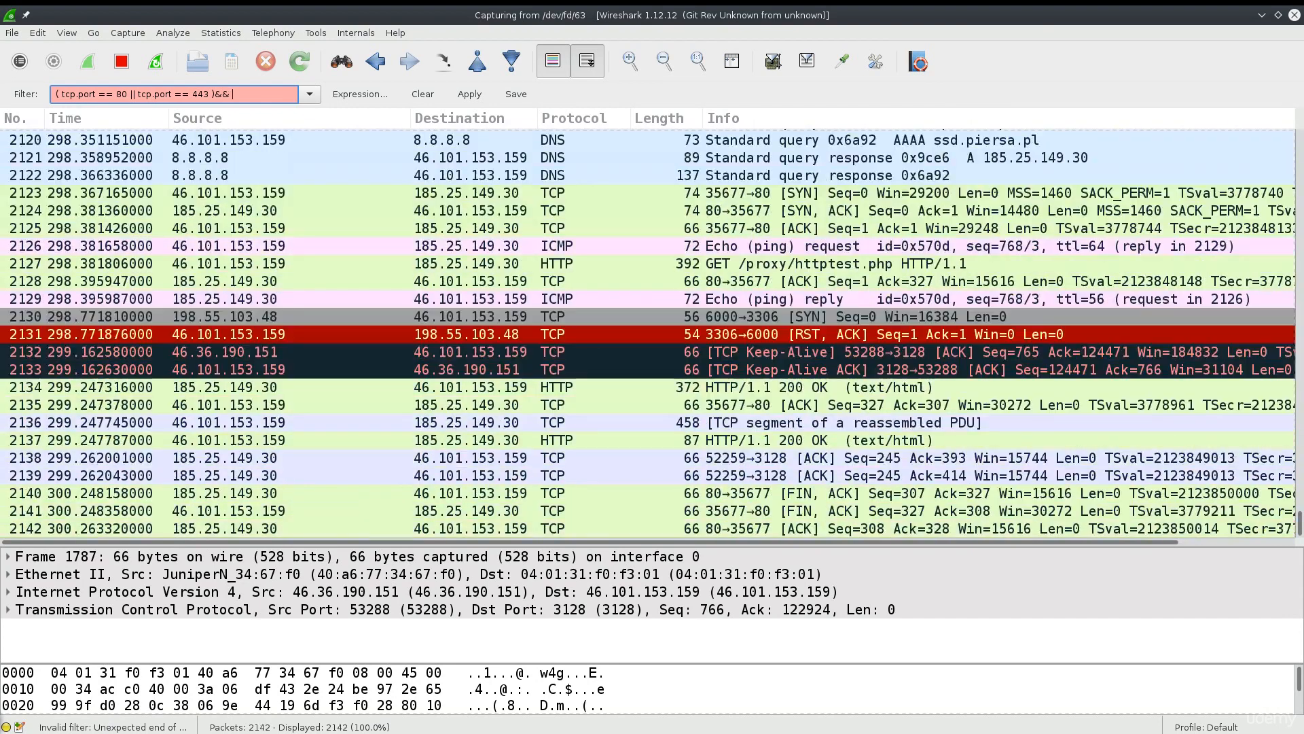
{"action": "key", "text": "Delete"}
{"action": "key", "text": "Delete"}
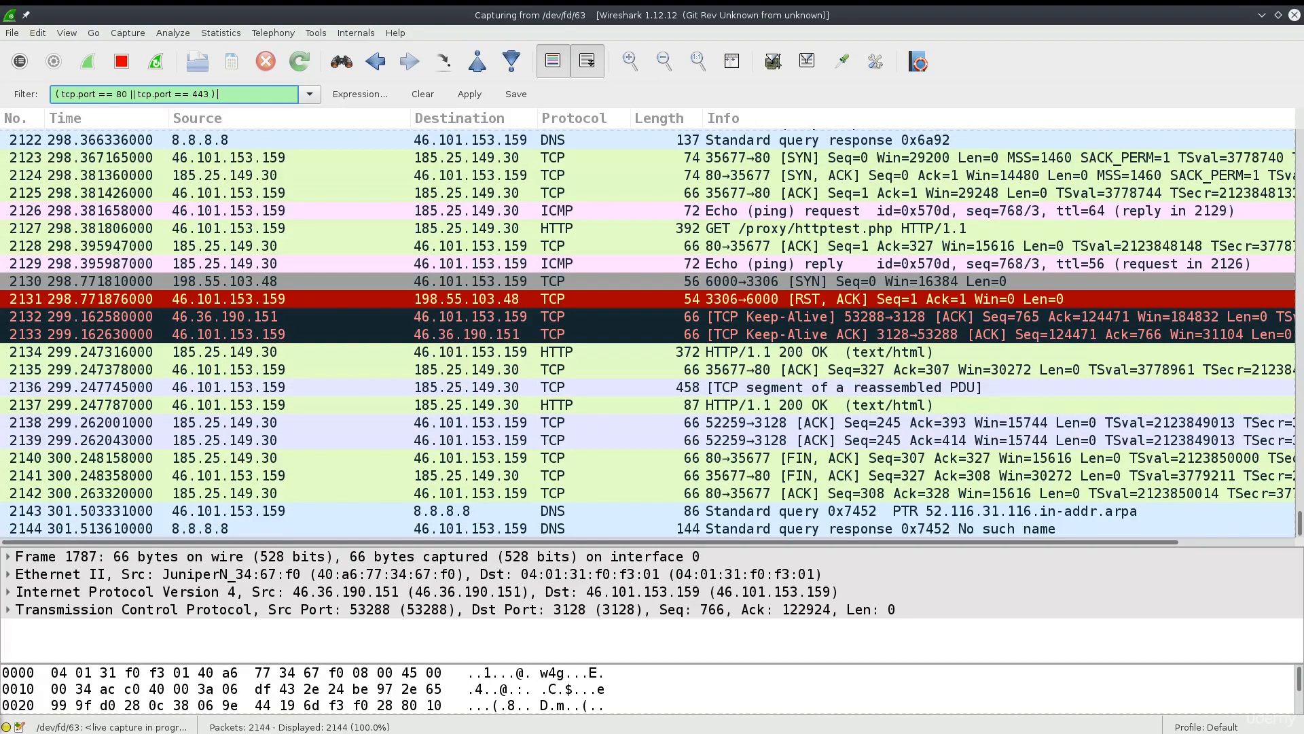
{"action": "type", "text": "&&"}
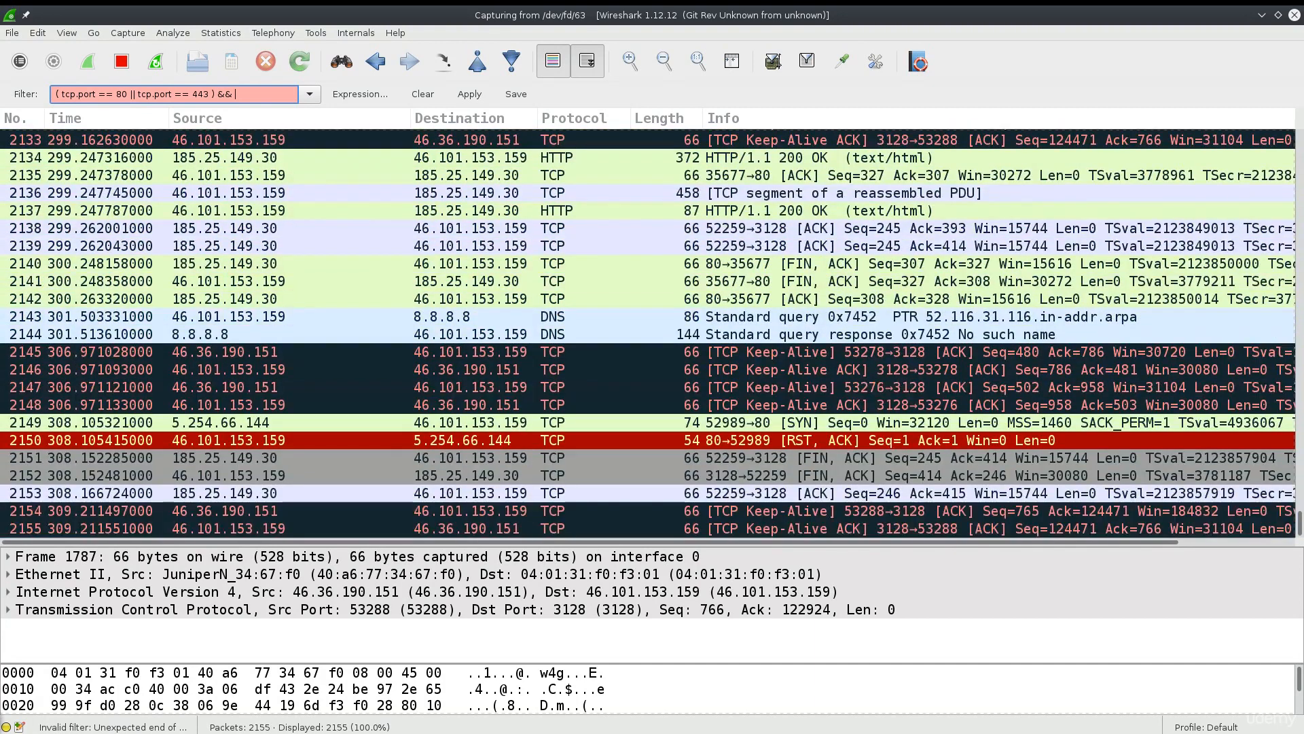
{"action": "type", "text": "s"}
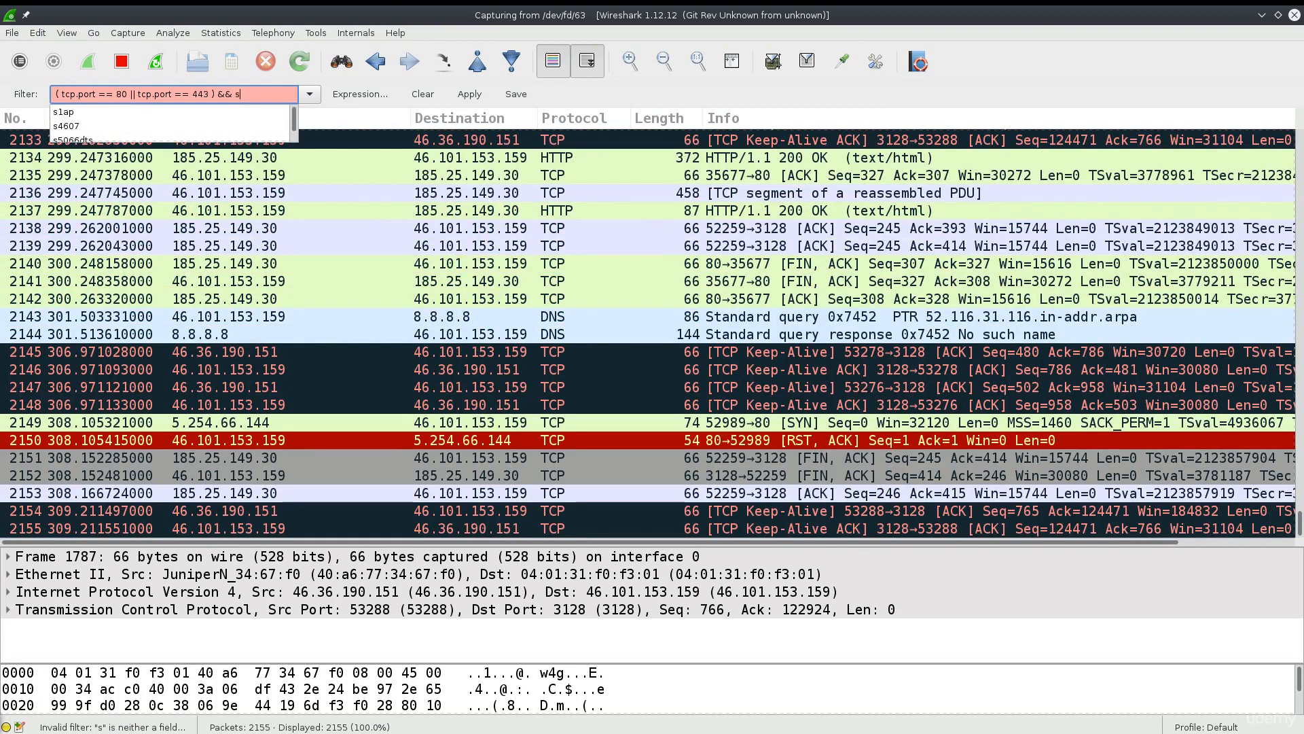
{"action": "type", "text": "rc."}
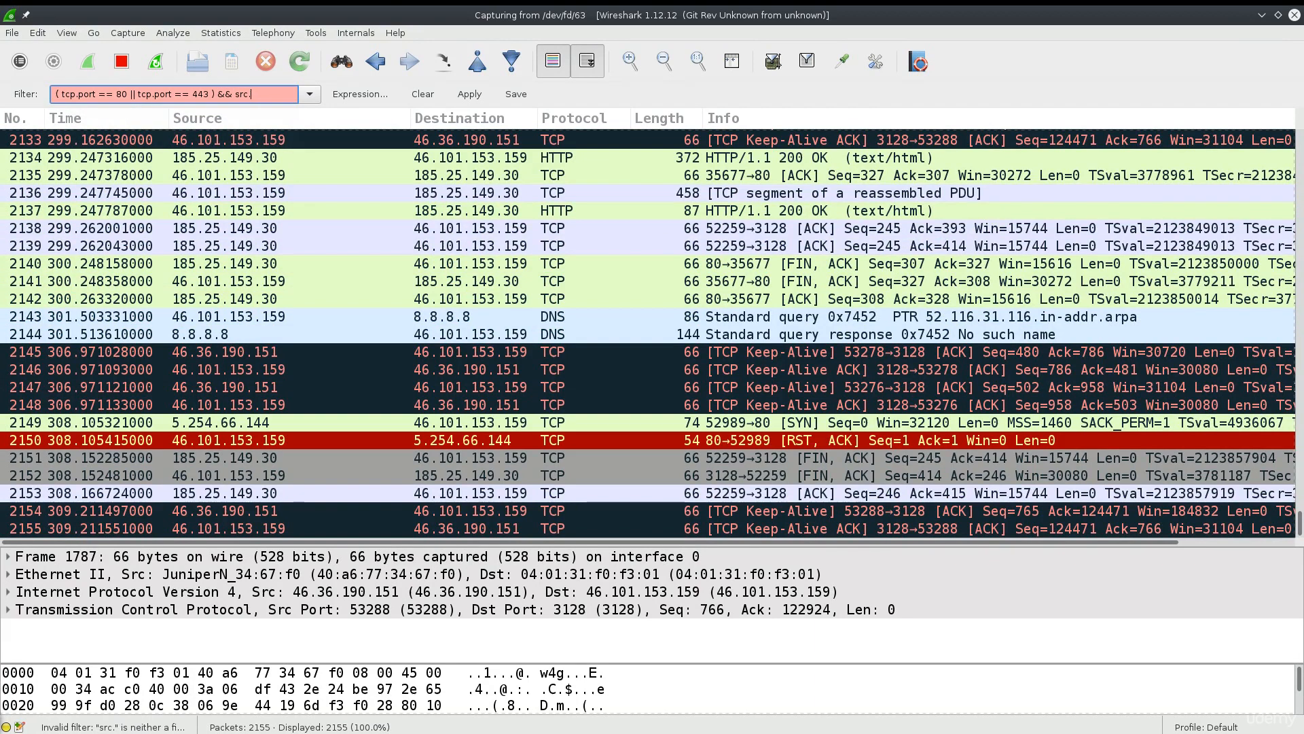
{"action": "type", "text": "ip"}
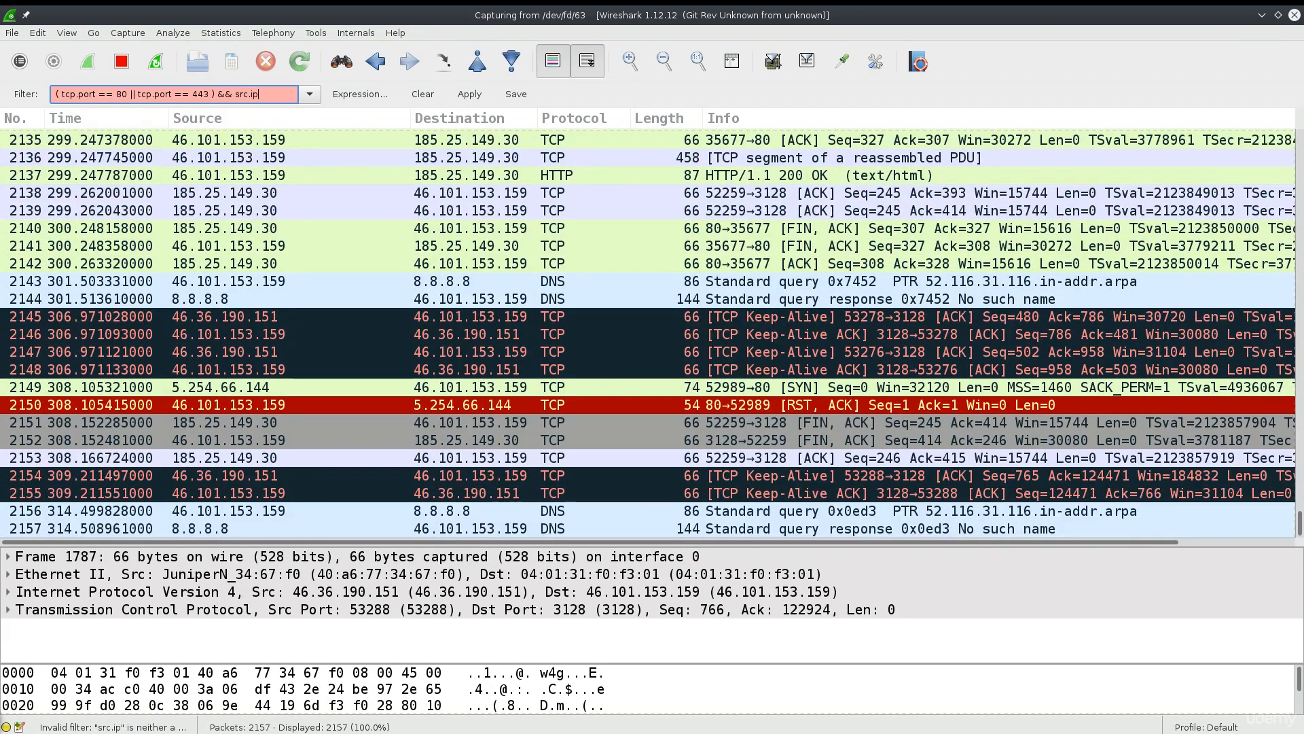
{"action": "key", "text": "BackSpace"}
{"action": "key", "text": "BackSpace"}
{"action": "key", "text": "BackSpace"}
{"action": "key", "text": "BackSpace"}
{"action": "key", "text": "BackSpace"}
{"action": "key", "text": "BackSpace"}
{"action": "type", "text": "ip"}
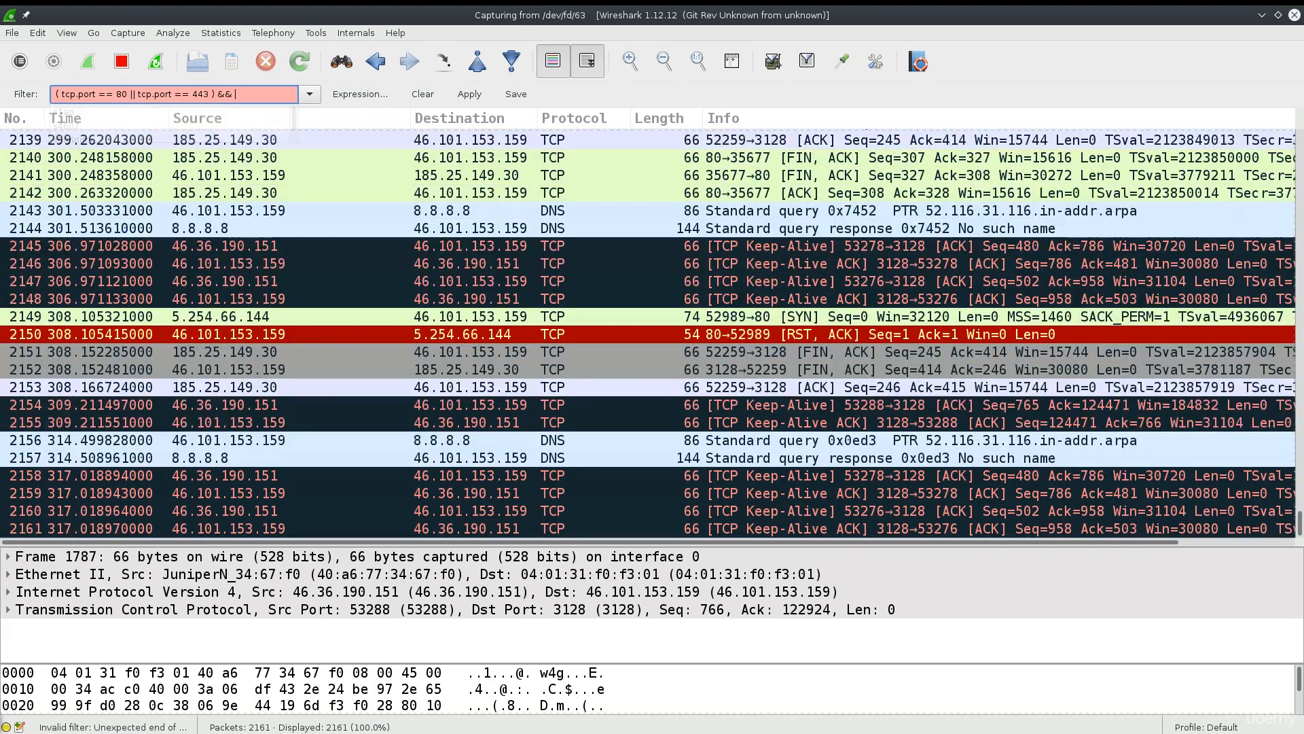
{"action": "type", "text": ".src"}
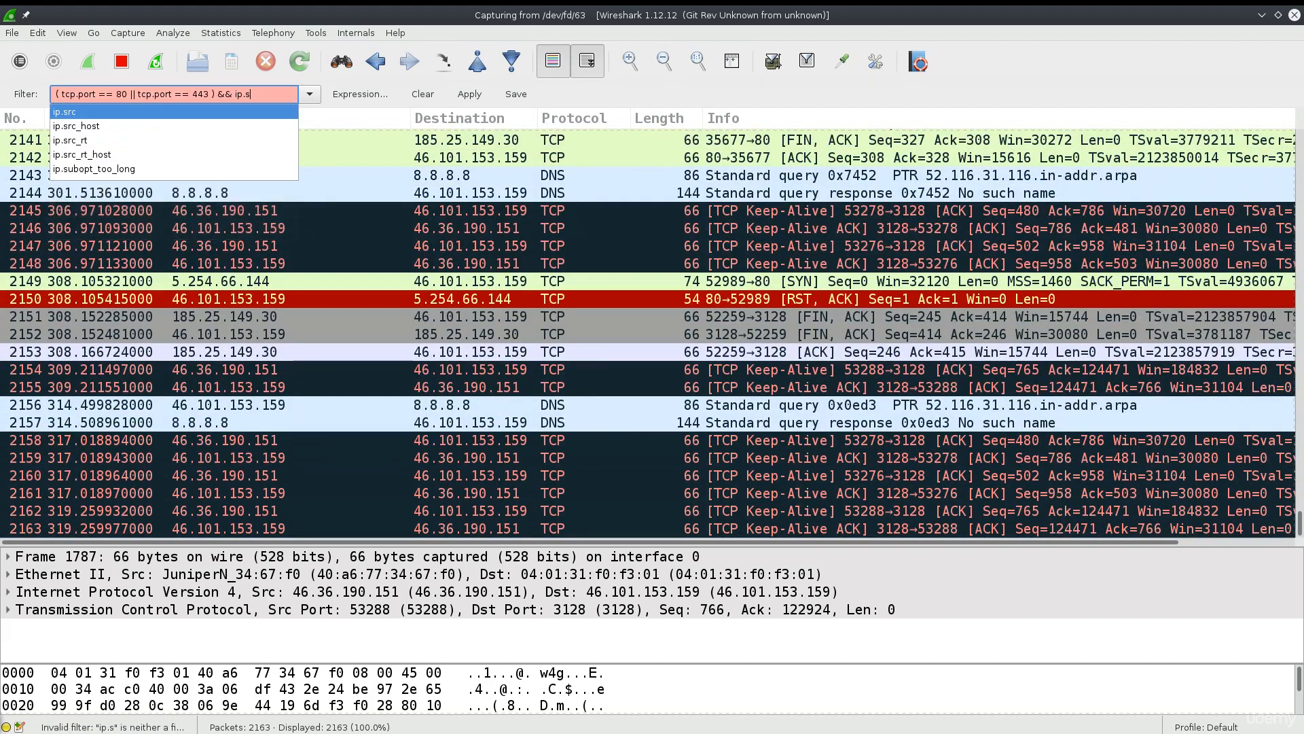
{"action": "type", "text": " =="}
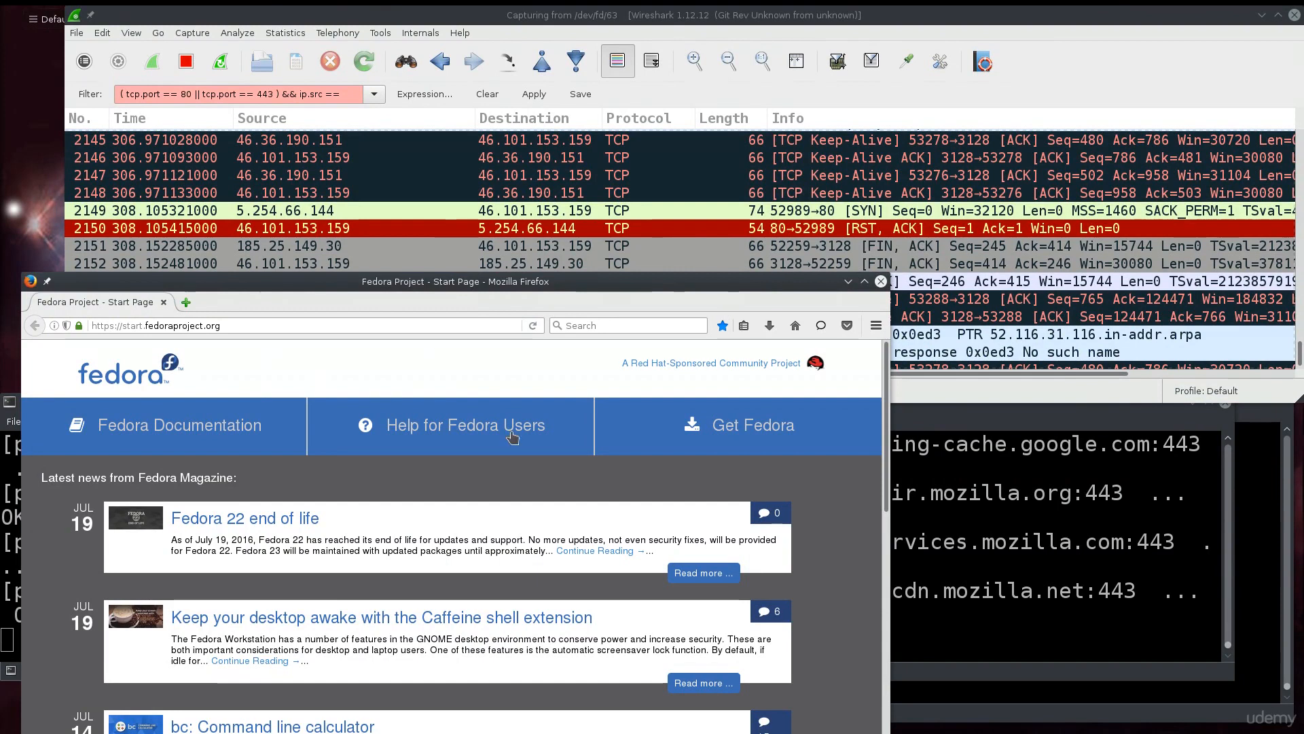
Relaunch Firefox, search 'what is my ip' on DuckDuckGo and copy the shown address.
{"action": "left_click", "coordinate": [163, 302]}
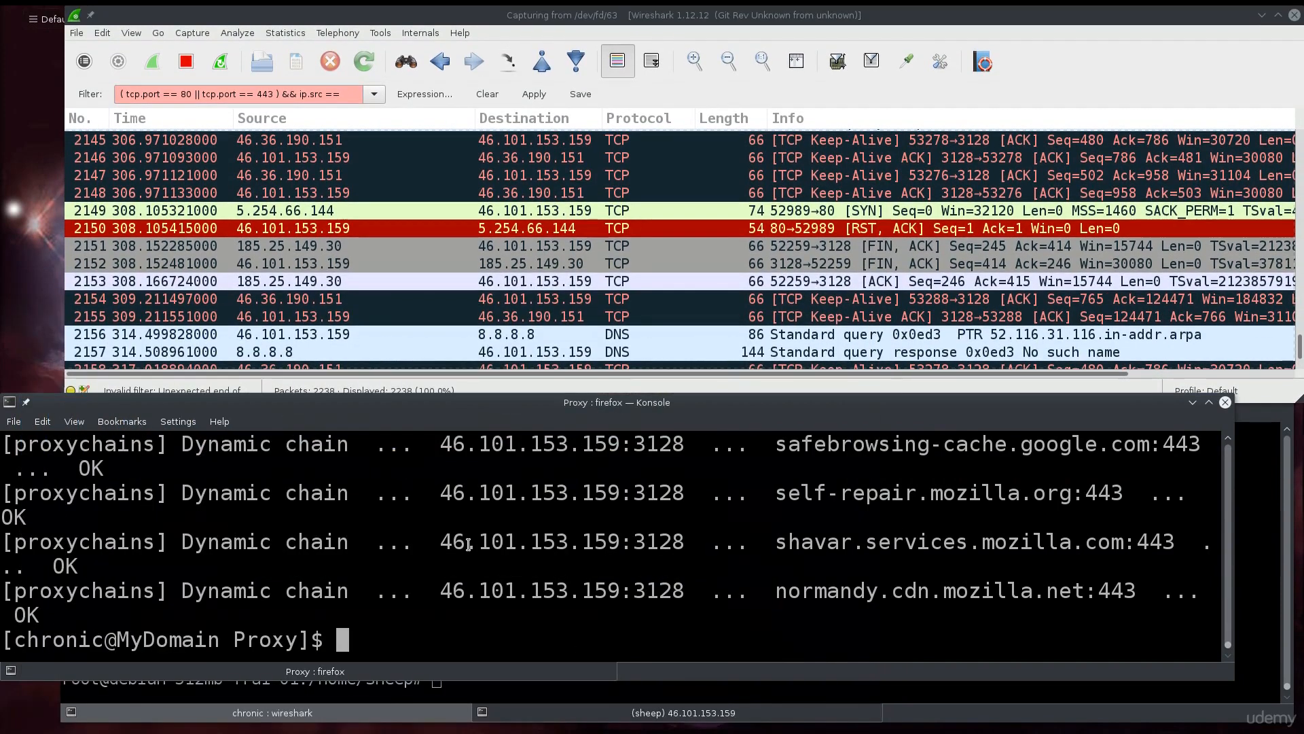
{"action": "type", "text": "firefox"}
{"action": "key", "text": "Return"}
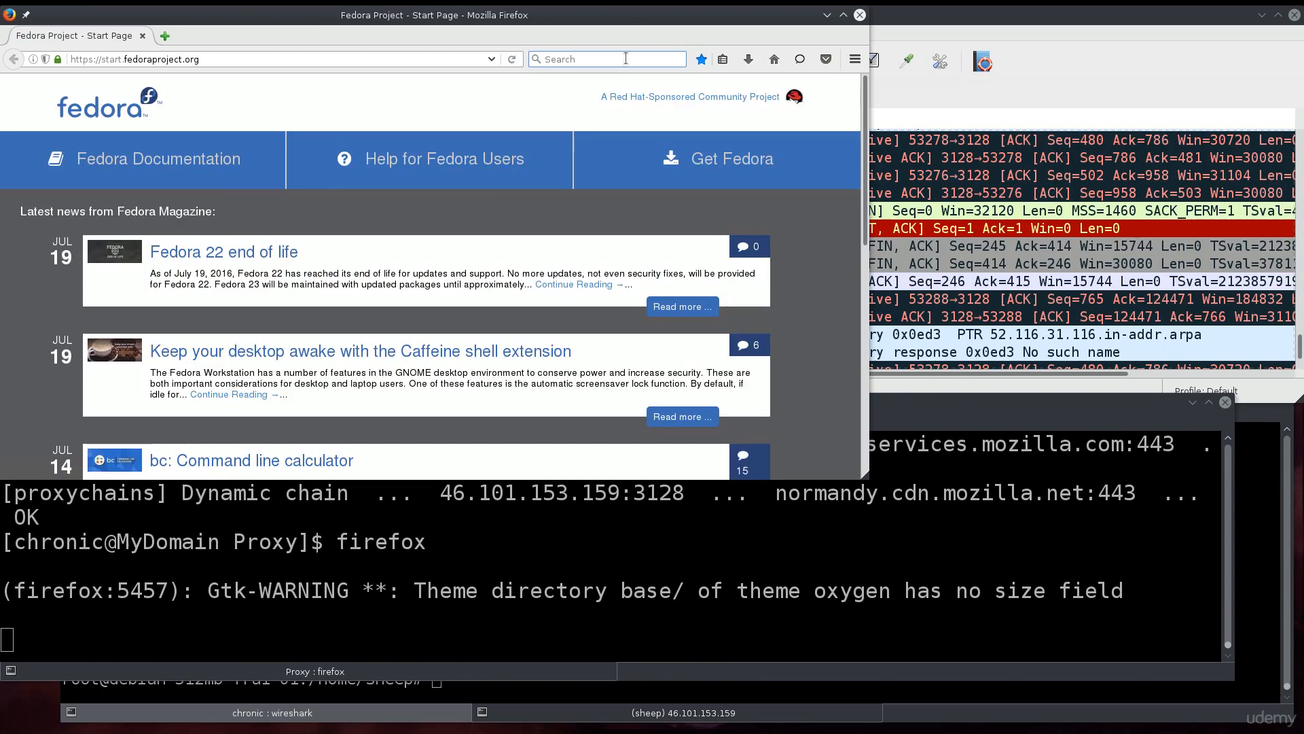
{"action": "left_click", "coordinate": [625, 58]}
{"action": "type", "text": "what is my ip"}
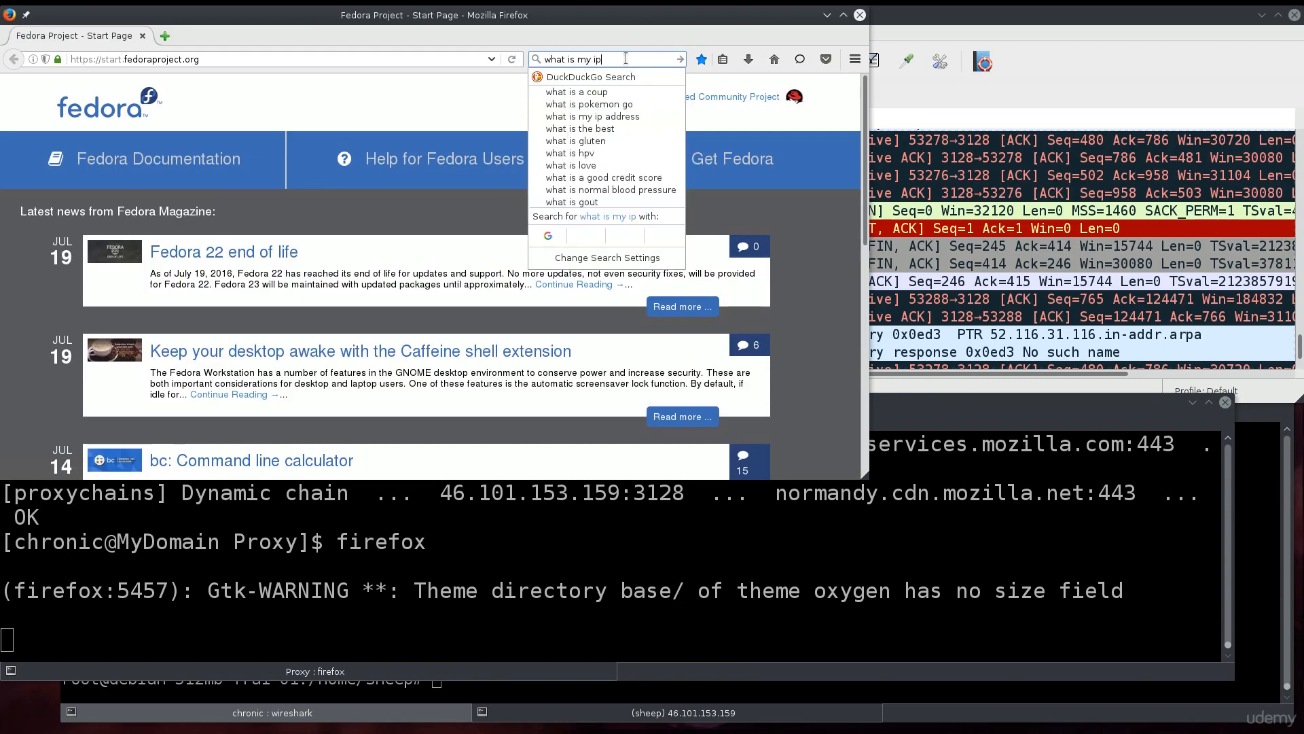
{"action": "key", "text": "Return"}
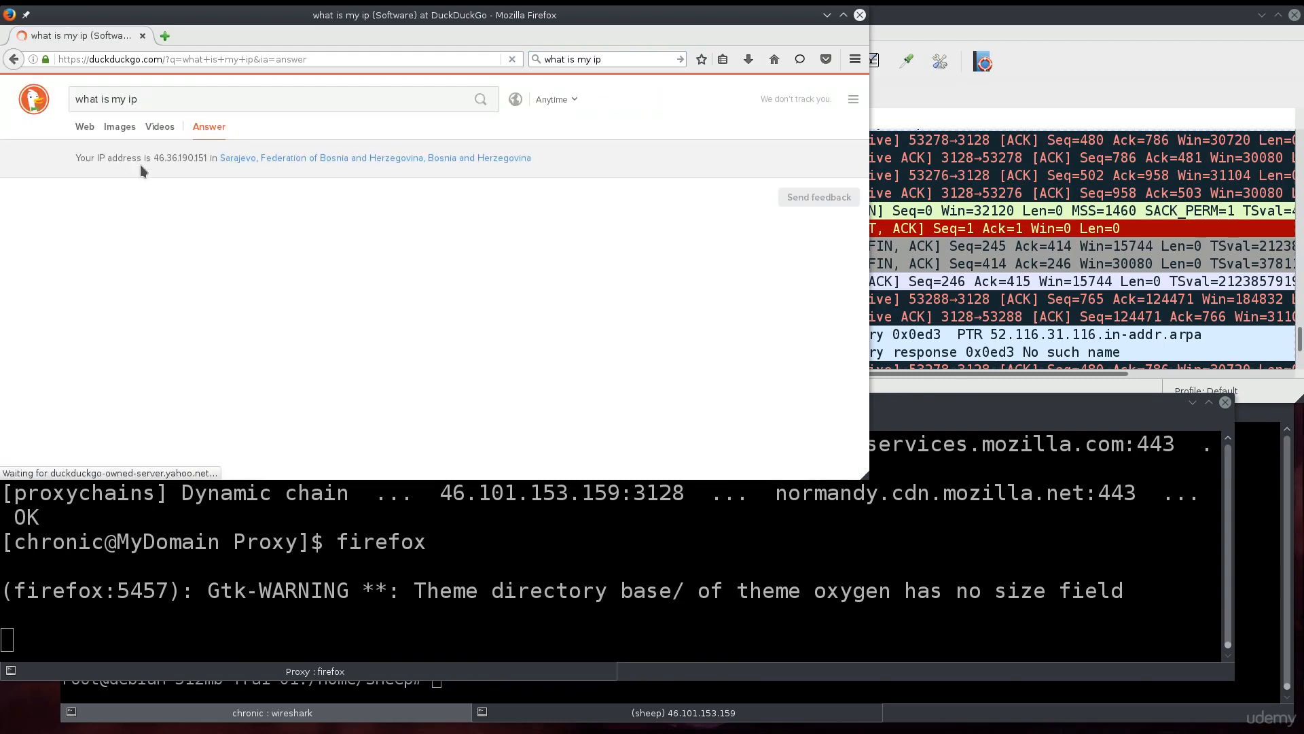
{"action": "left_click_drag", "start_coordinate": [154, 157], "coordinate": [202, 158]}
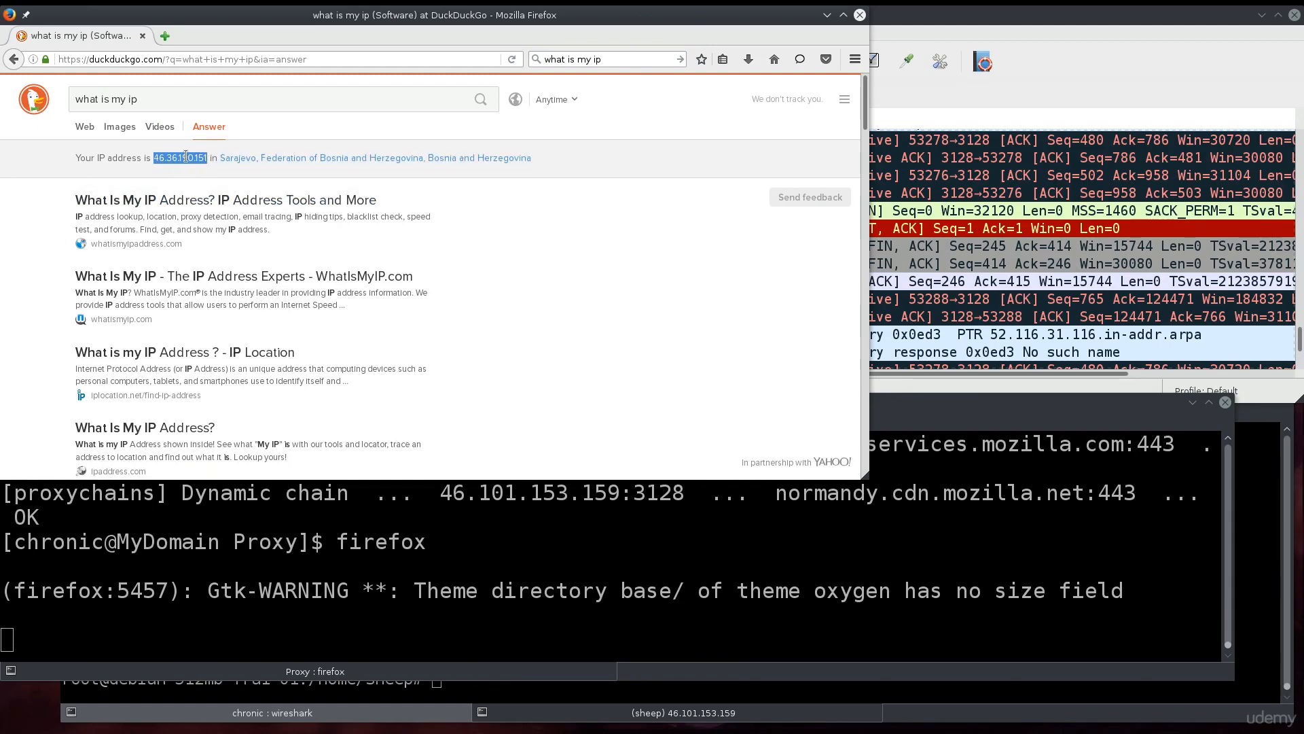
{"action": "right_click", "coordinate": [185, 157]}
{"action": "left_click", "coordinate": [213, 168]}
{"action": "left_click", "coordinate": [143, 36]}
{"action": "left_click", "coordinate": [354, 94]}
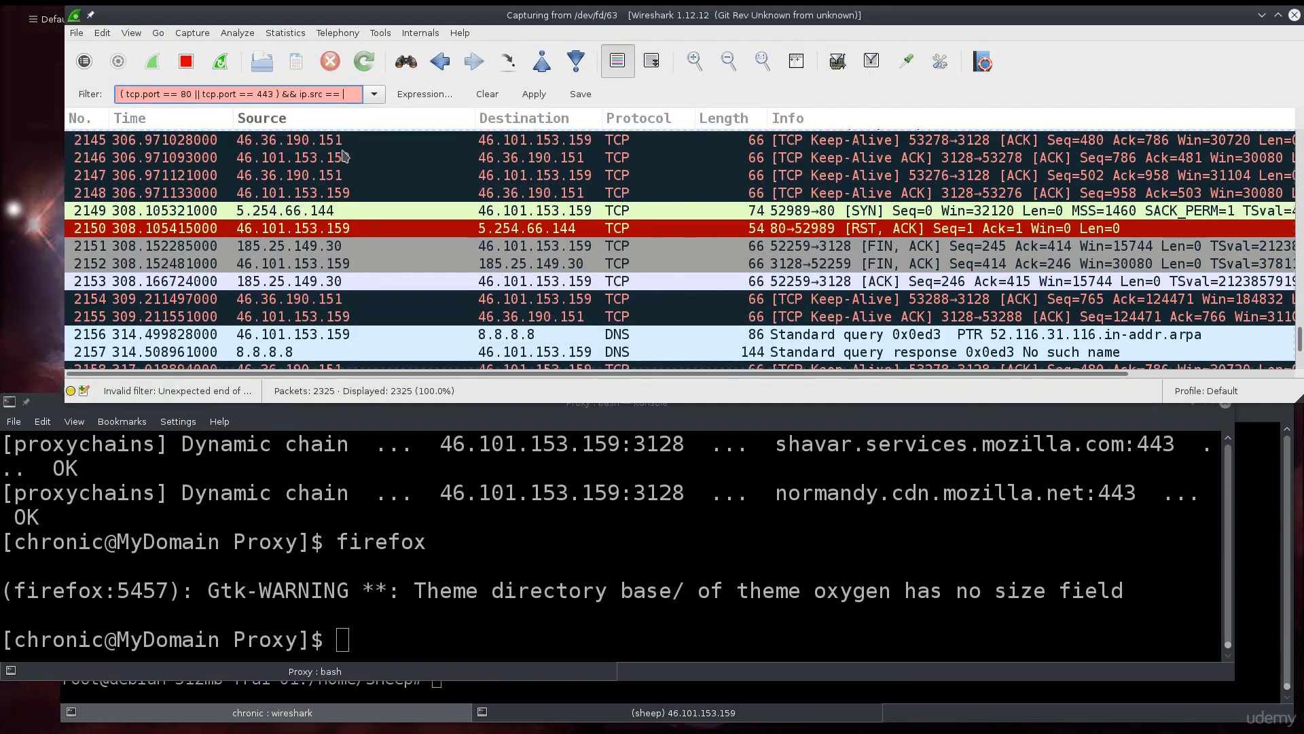
Relaunch Firefox again, repeat the 'what is my ip' search and copy 46.36.190.151.
{"action": "left_click", "coordinate": [412, 455]}
{"action": "key", "text": "Up"}
{"action": "key", "text": "Return"}
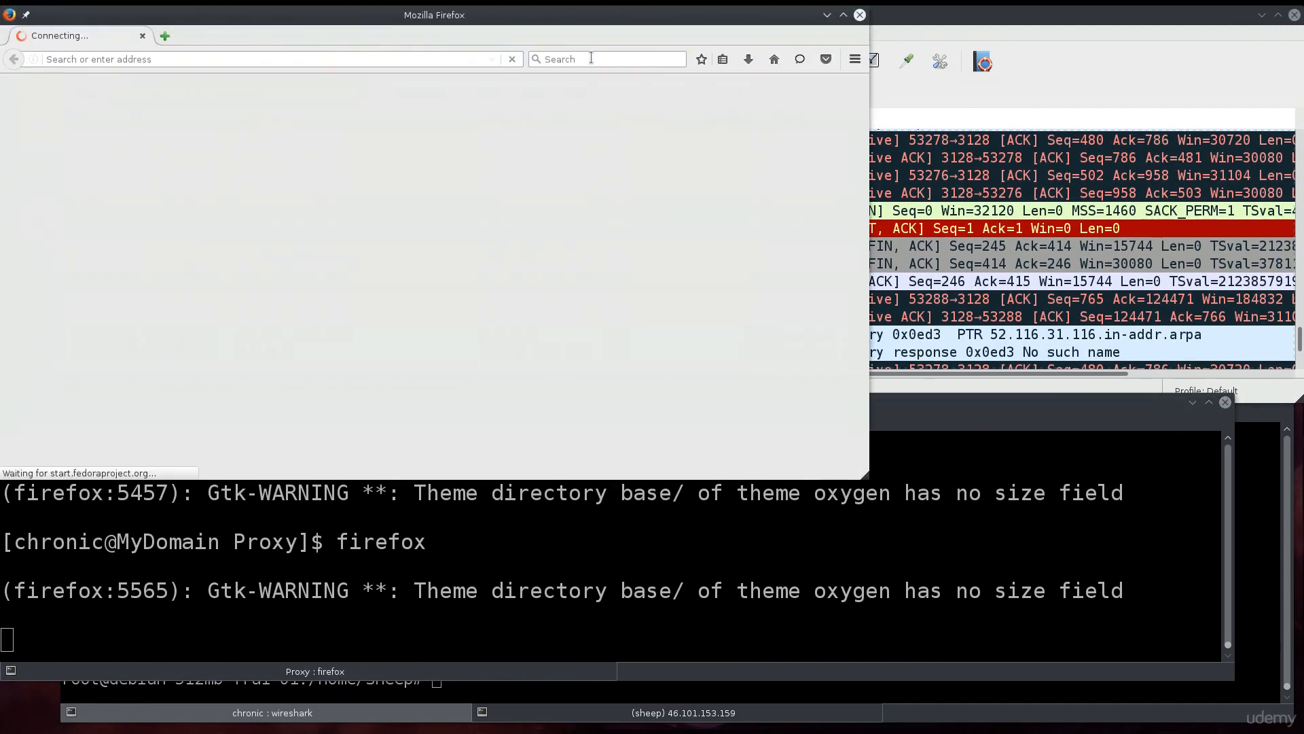
{"action": "left_click", "coordinate": [591, 58]}
{"action": "type", "text": "what is my ip"}
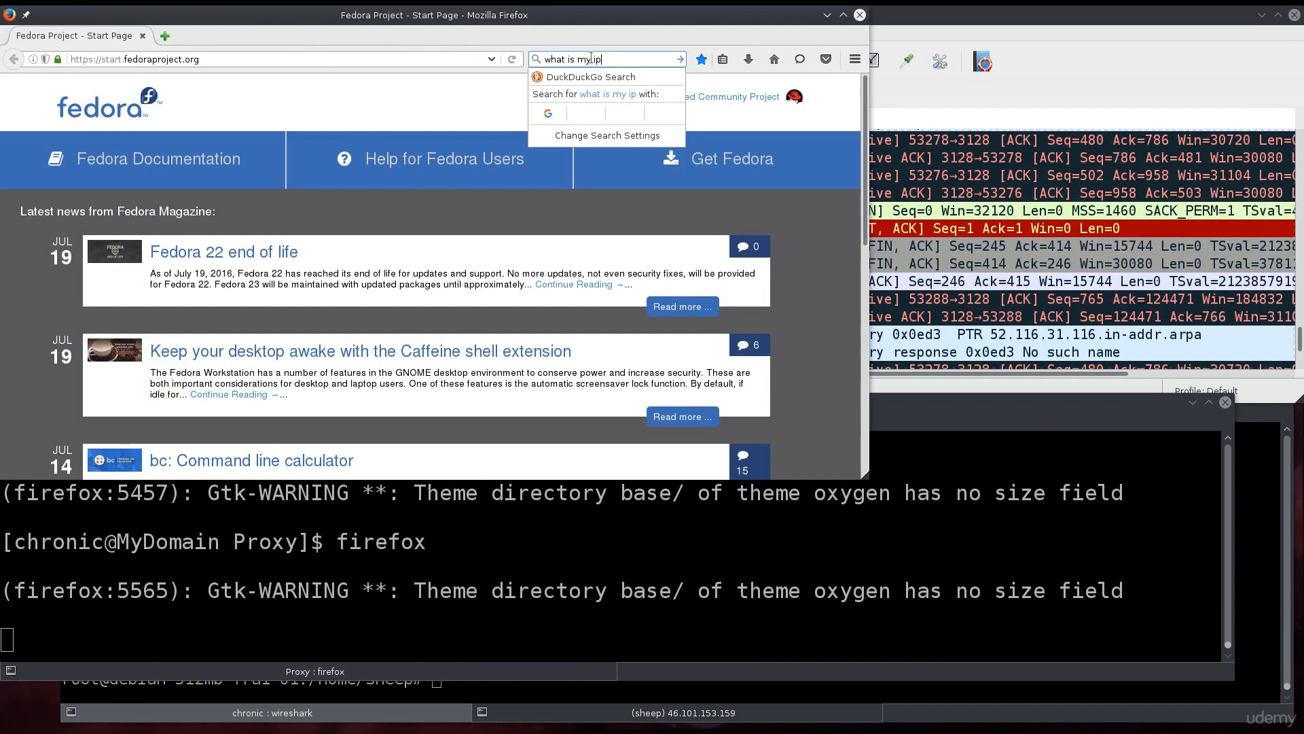
{"action": "key", "text": "Return"}
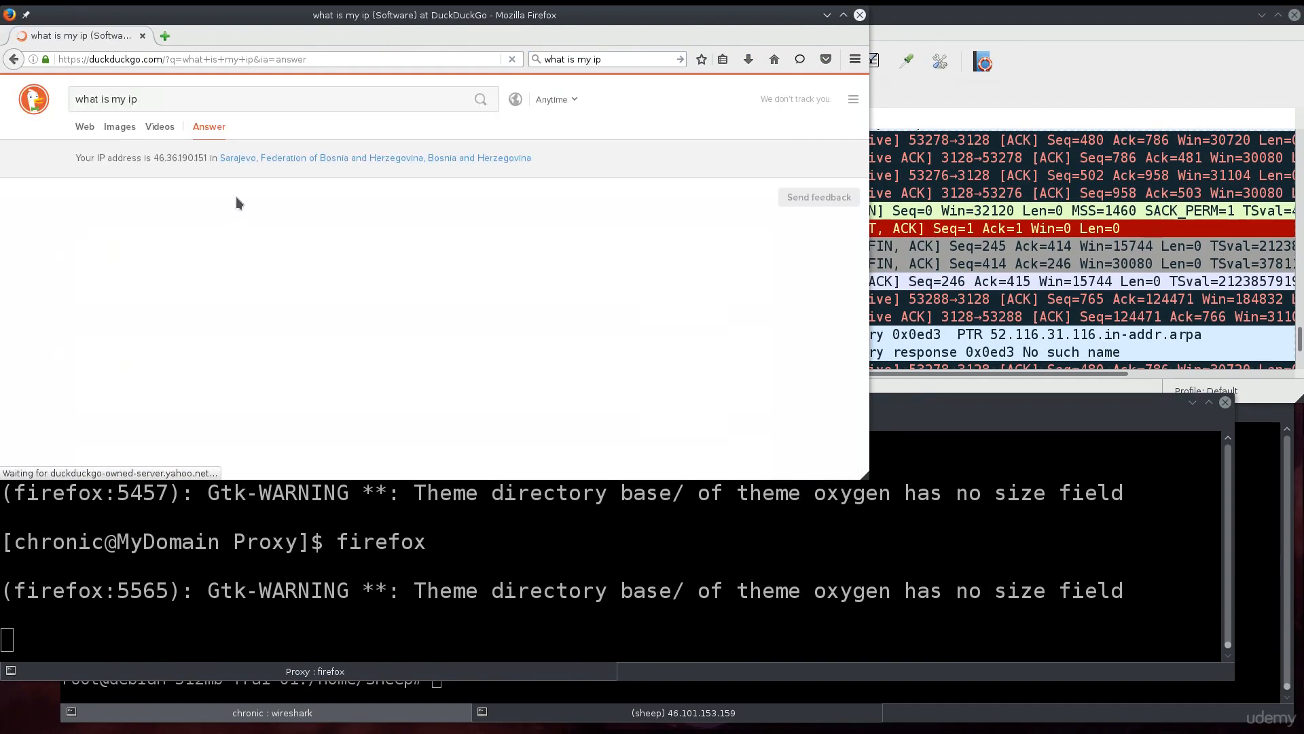
{"action": "left_click_drag", "start_coordinate": [153, 159], "coordinate": [211, 157]}
{"action": "right_click", "coordinate": [195, 162]}
{"action": "left_click", "coordinate": [209, 171]}
{"action": "left_click_drag", "start_coordinate": [598, 21], "coordinate": [617, 258]}
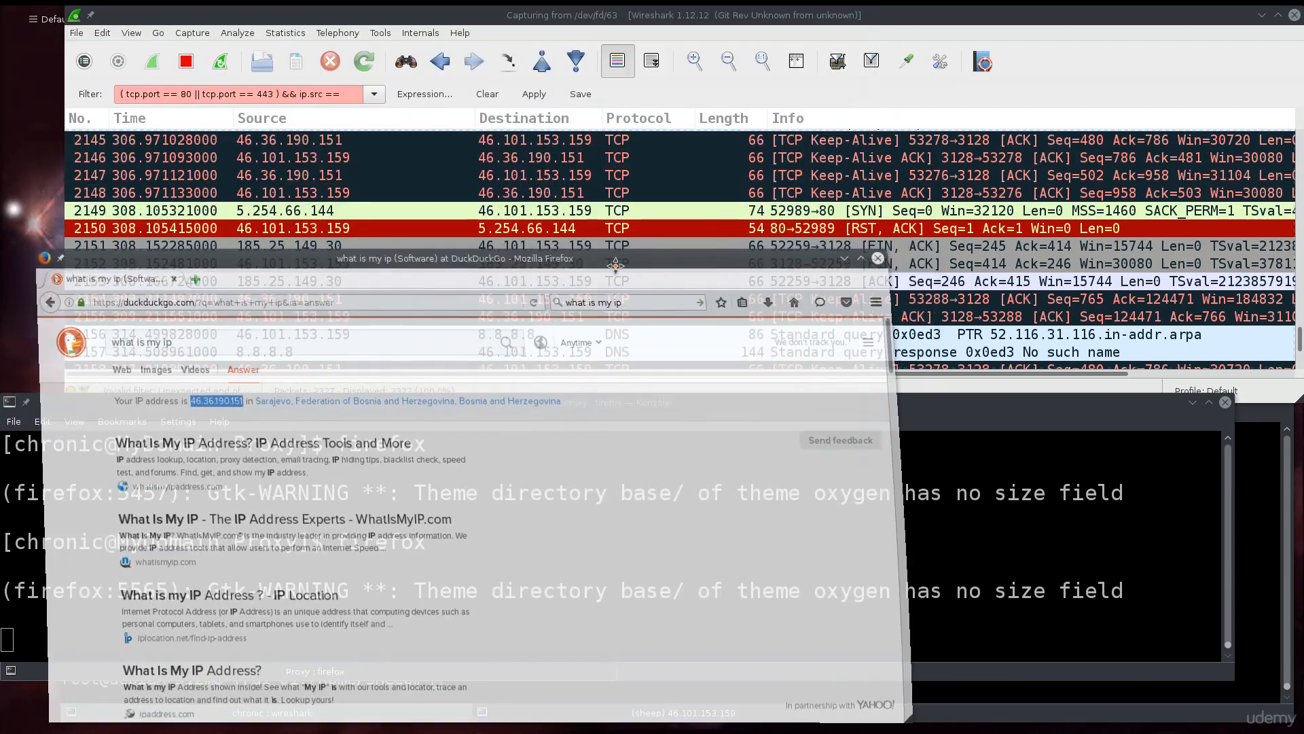
{"action": "left_click", "coordinate": [352, 94]}
Paste 46.36.190.151 after ip.src == and relaunch Firefox through proxychains.
{"action": "key", "text": "ctrl+v"}
{"action": "left_click", "coordinate": [652, 545]}
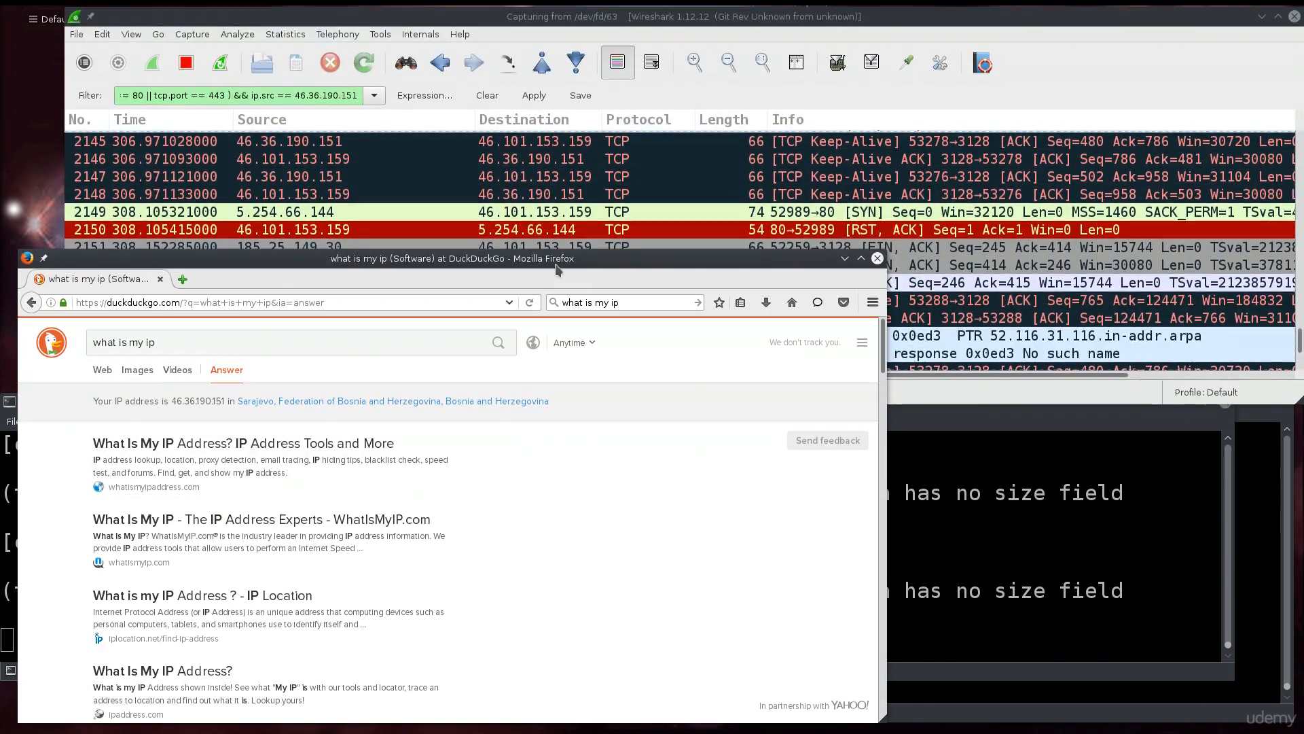
{"action": "left_click", "coordinate": [877, 258]}
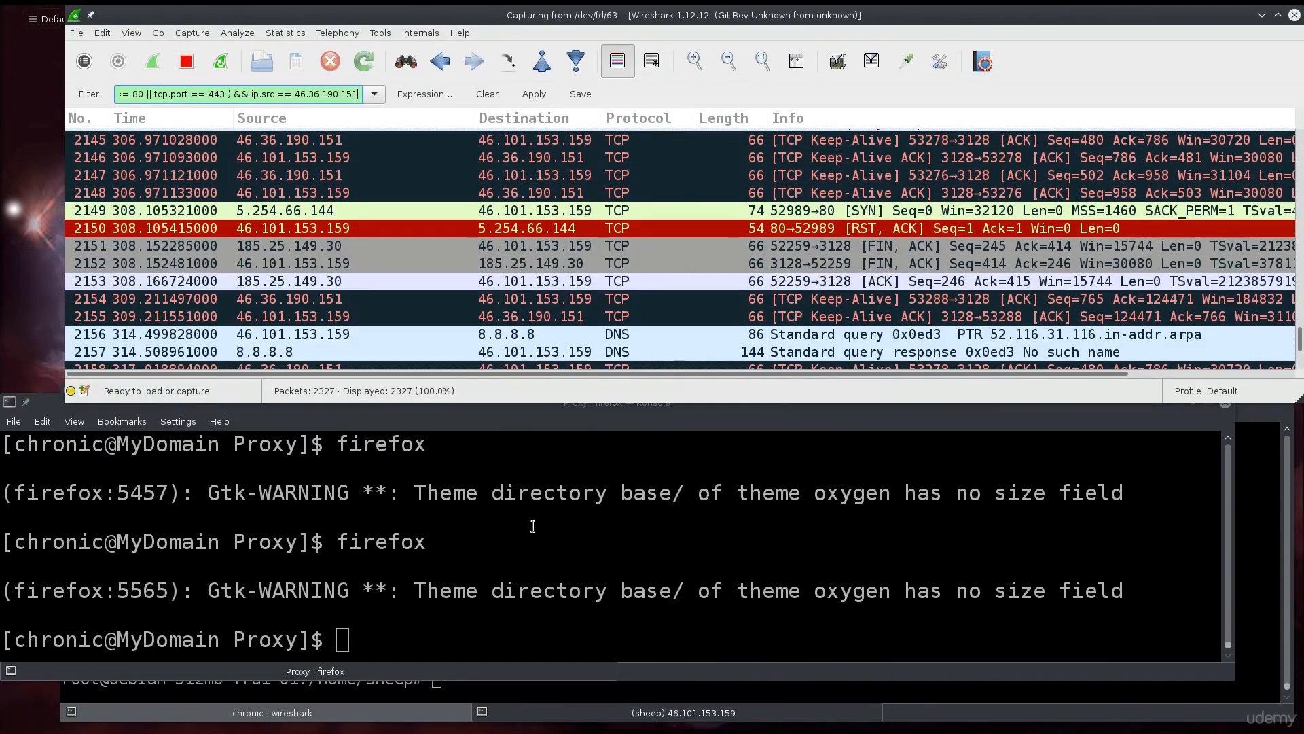
{"action": "left_click", "coordinate": [533, 526]}
{"action": "key", "text": "Up"}
{"action": "key", "text": "Up"}
{"action": "key", "text": "Up"}
{"action": "key", "text": "Up"}
{"action": "key", "text": "Down"}
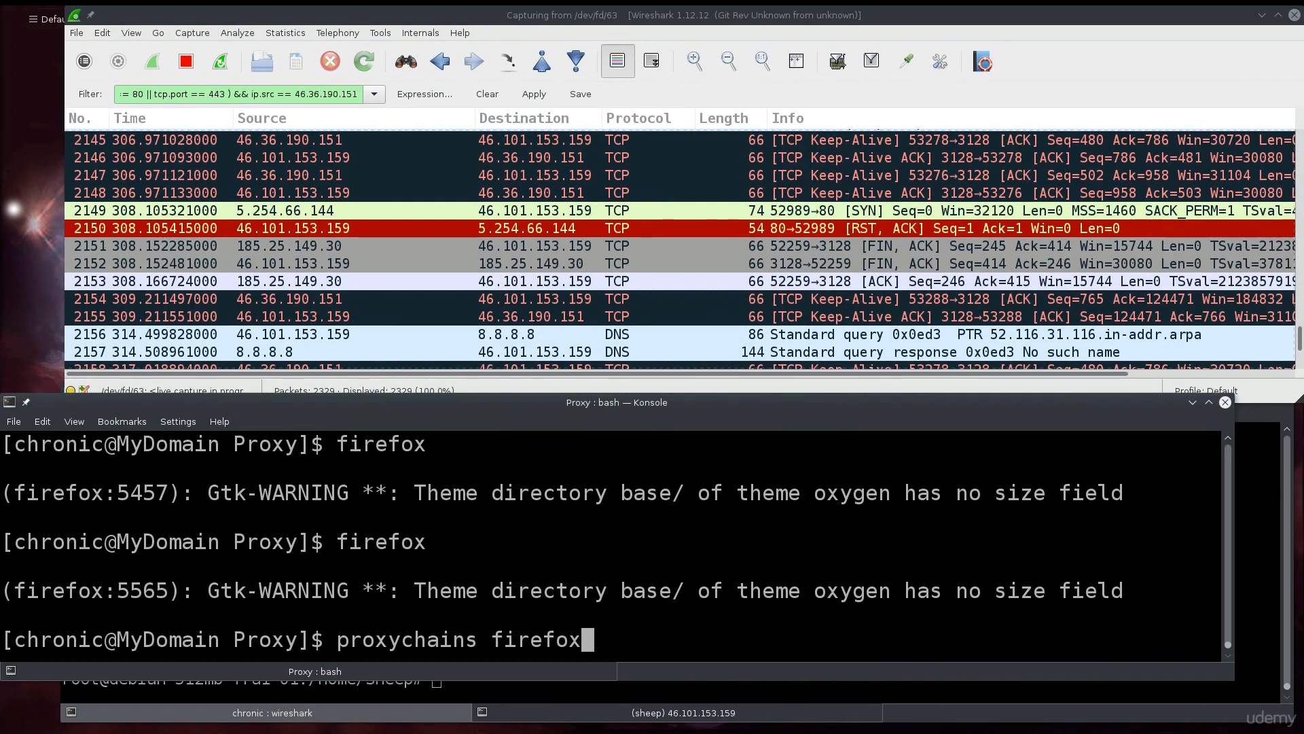
{"action": "key", "text": "Return"}
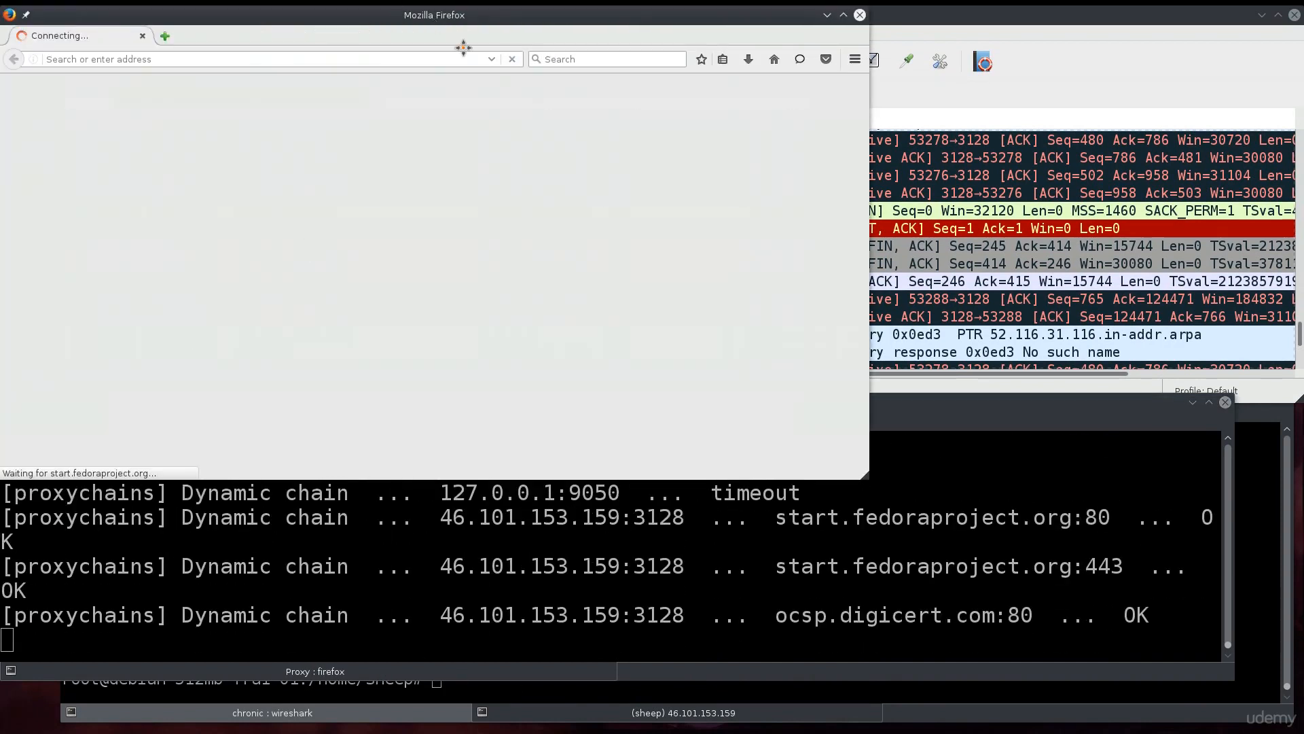
Apply the port and source-IP filter in maximized Wireshark, matching 0 of 3669 packets.
{"action": "left_click_drag", "start_coordinate": [461, 10], "coordinate": [1303, 118]}
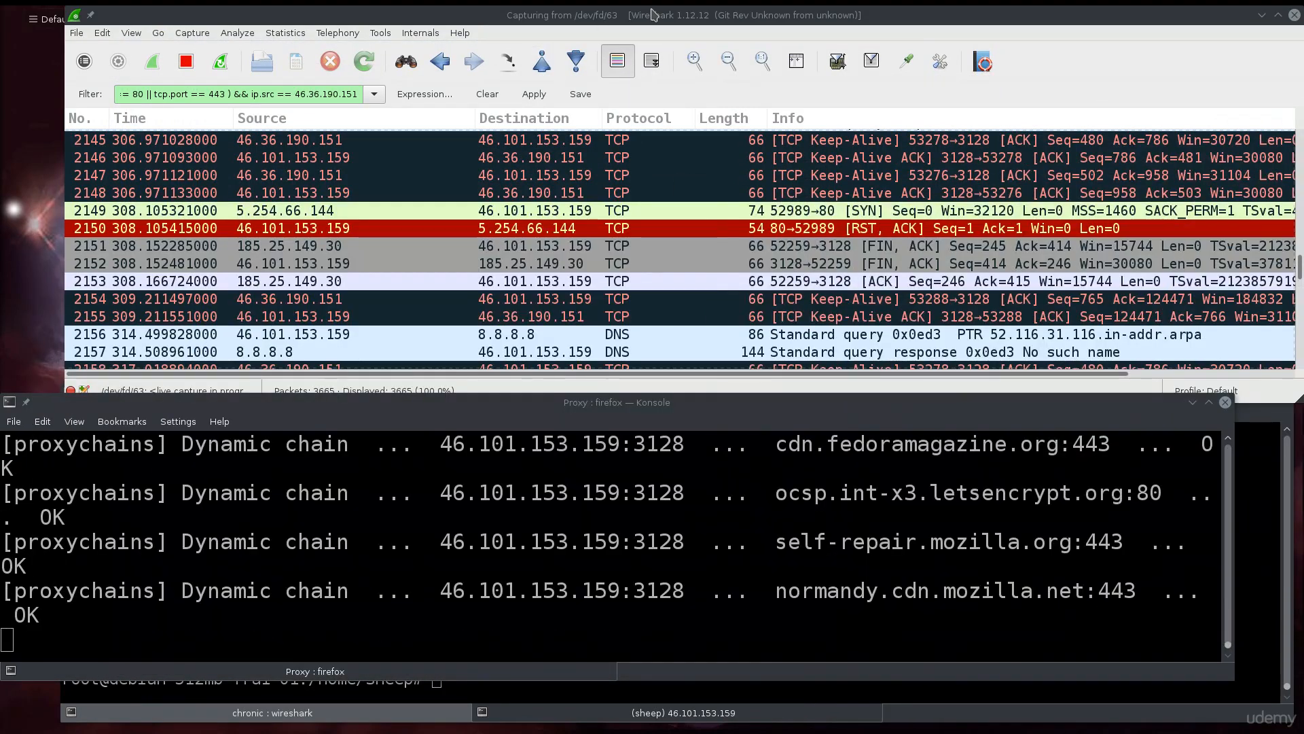
{"action": "double_click", "coordinate": [652, 14]}
{"action": "left_click", "coordinate": [478, 99]}
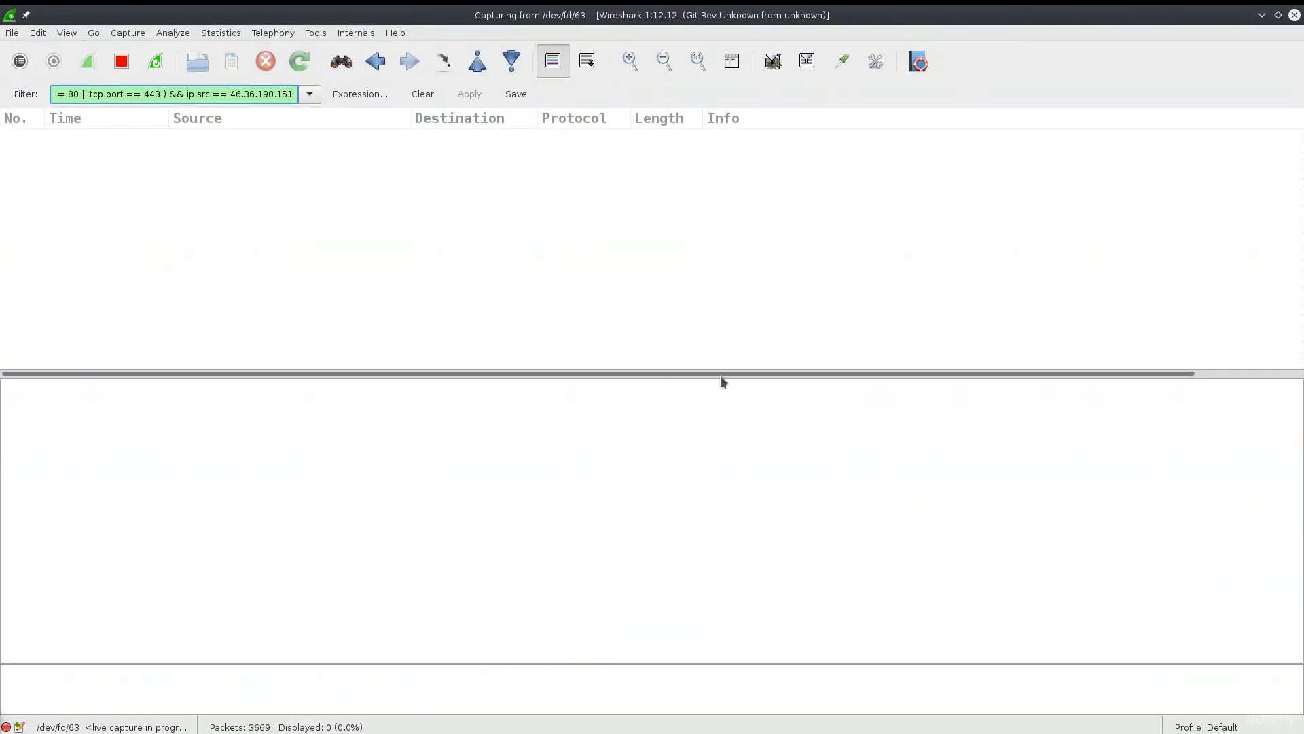
Search google.com in Firefox, move it aside, and delete the filter's closing parenthesis after 443.
{"action": "left_click_drag", "start_coordinate": [724, 374], "coordinate": [721, 530]}
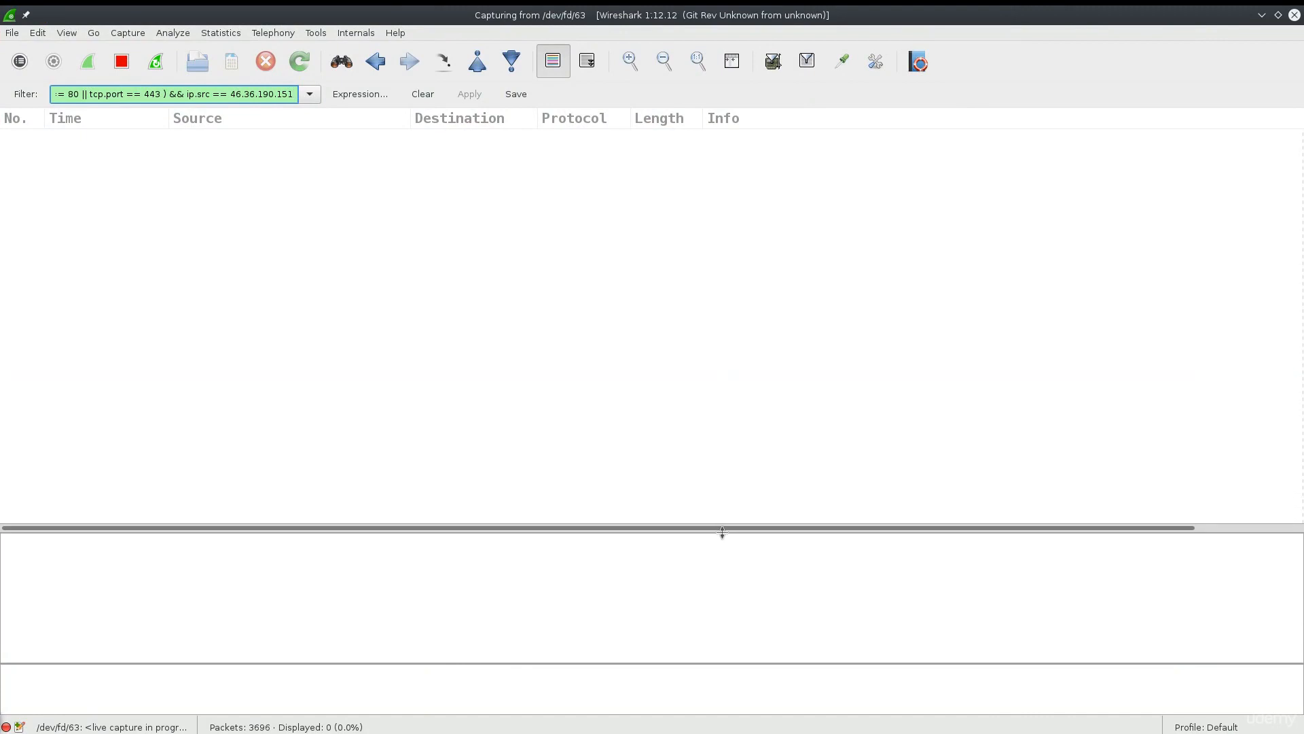
{"action": "left_click_drag", "start_coordinate": [0, 227], "coordinate": [830, 227]}
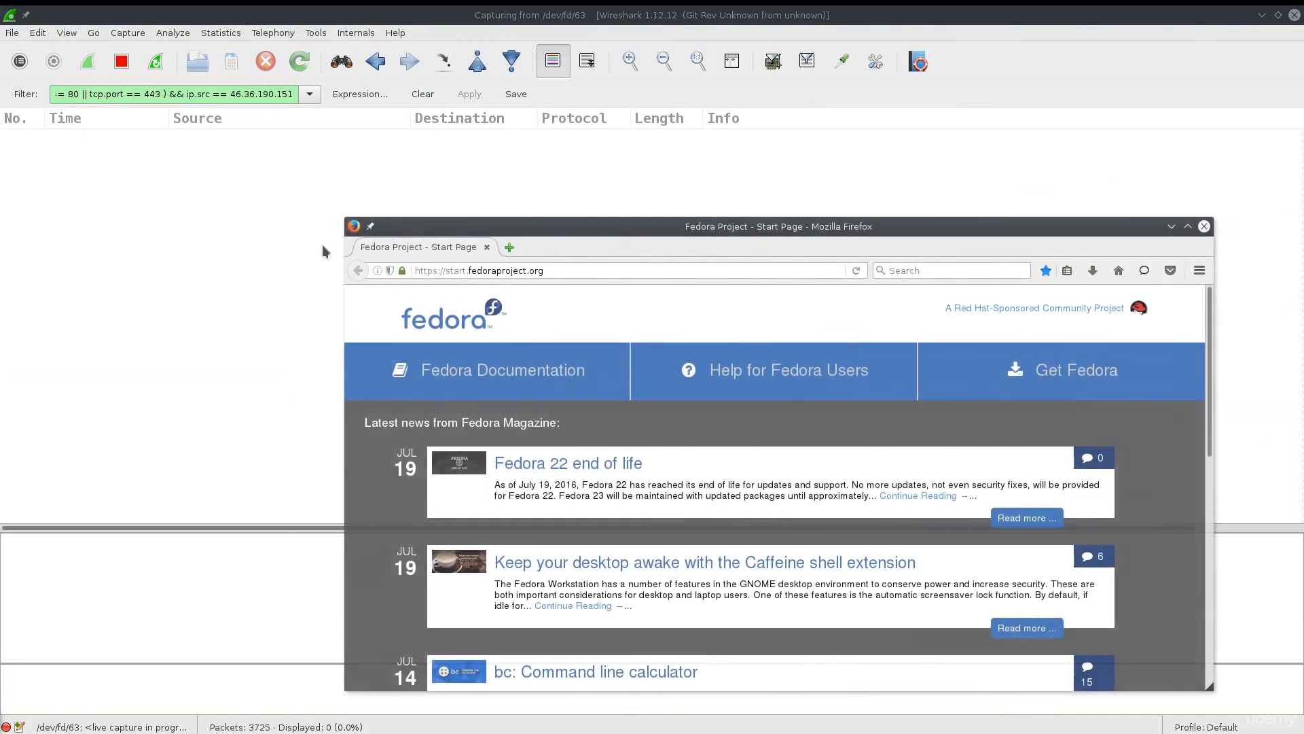
{"action": "left_click", "coordinate": [952, 271]}
{"action": "type", "text": "google.com"}
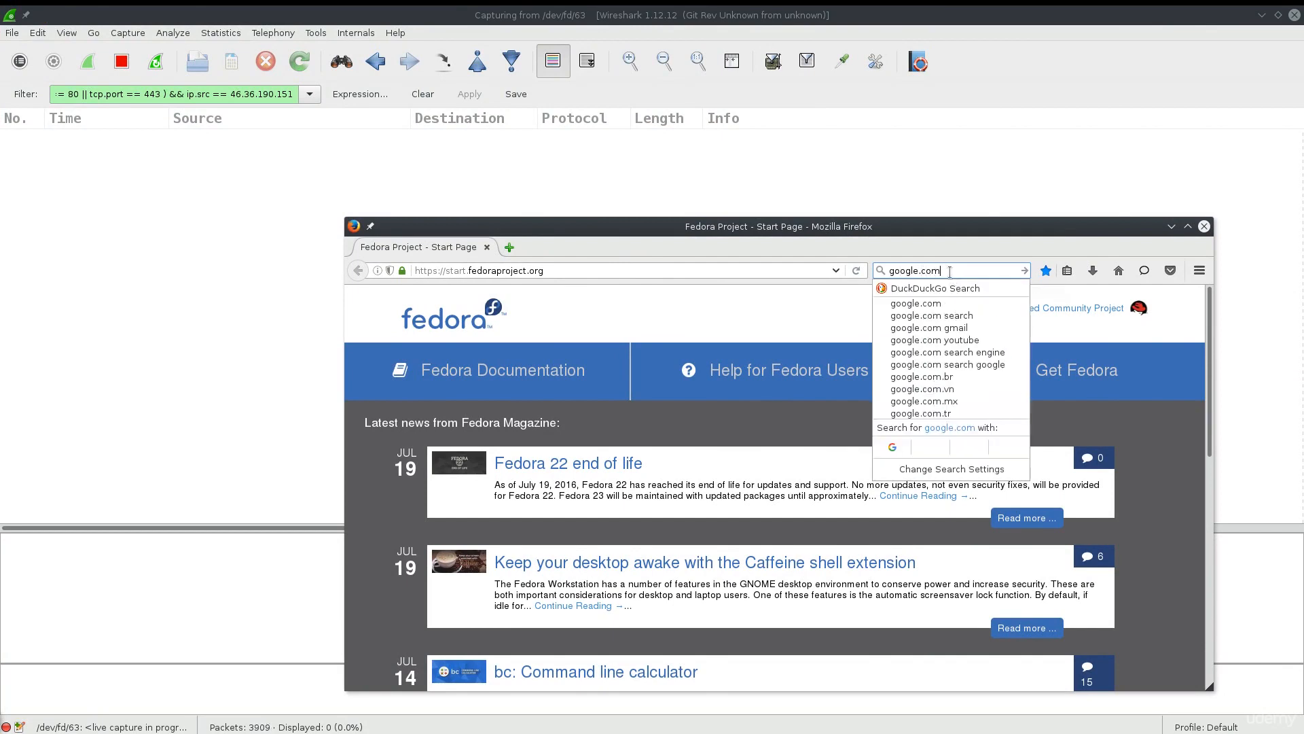
{"action": "key", "text": "Return"}
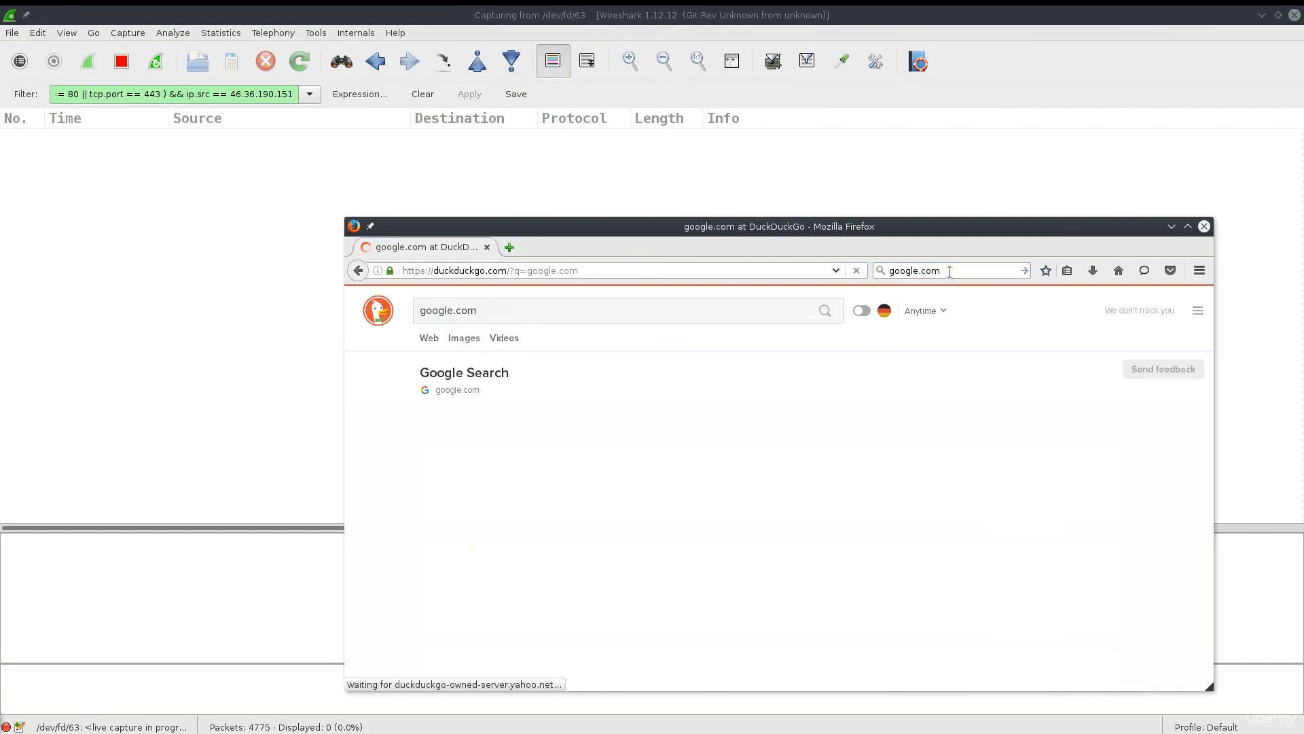
{"action": "left_click_drag", "start_coordinate": [737, 242], "coordinate": [931, 252]}
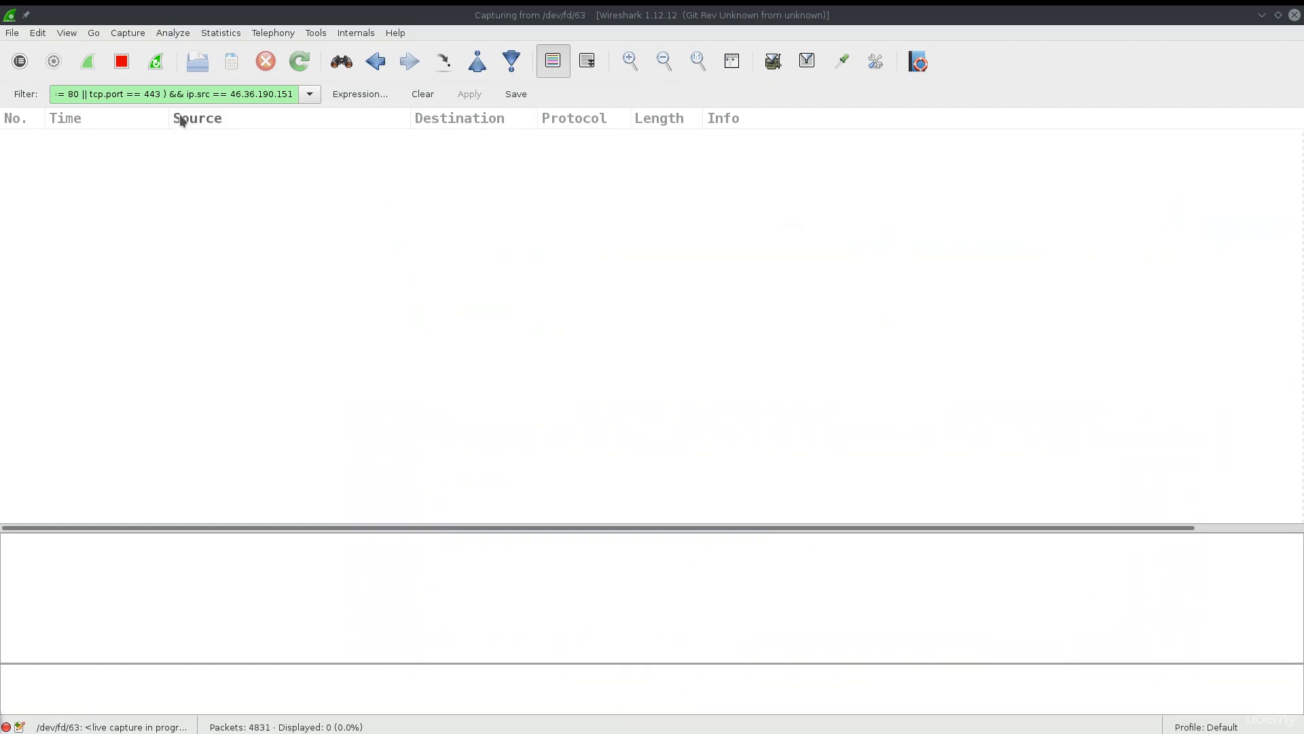
{"action": "left_click", "coordinate": [169, 94]}
{"action": "key", "text": "BackSpace"}
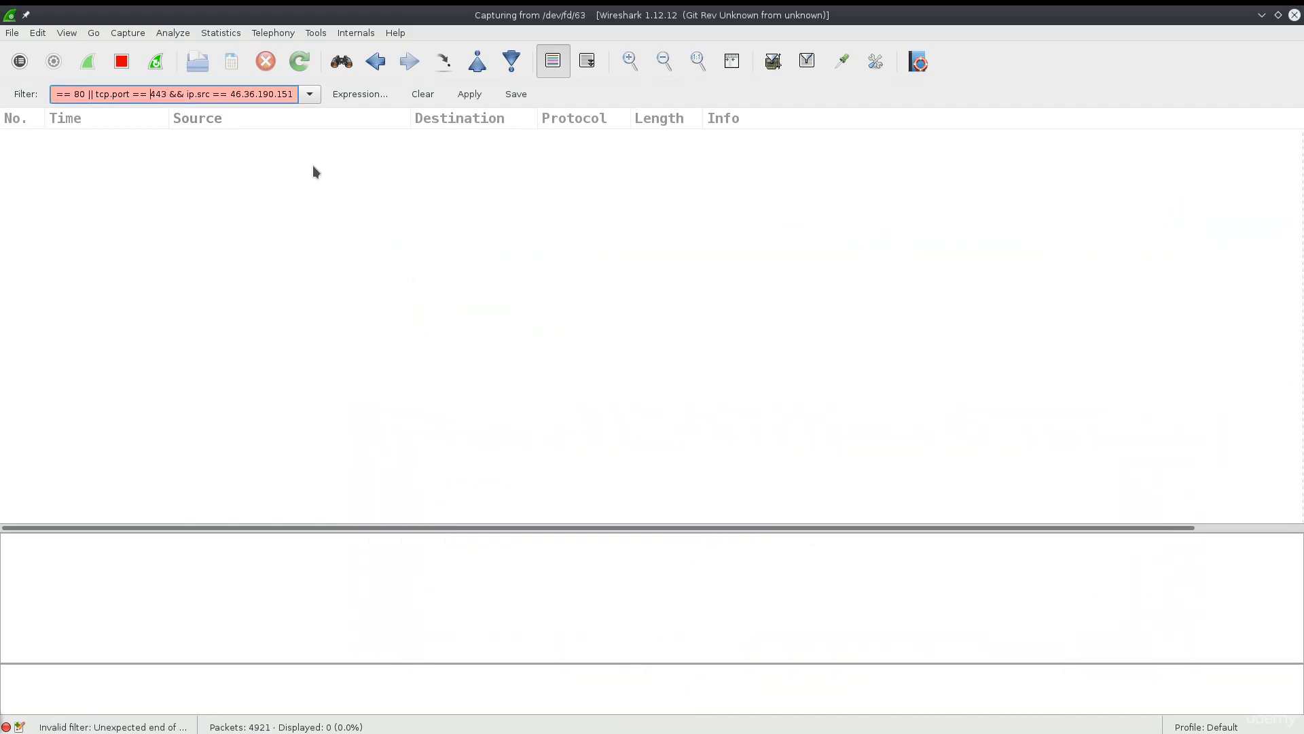
Remove the filter's leading parenthesis and space, then apply it.
{"action": "key", "text": "Home"}
{"action": "key", "text": "Delete"}
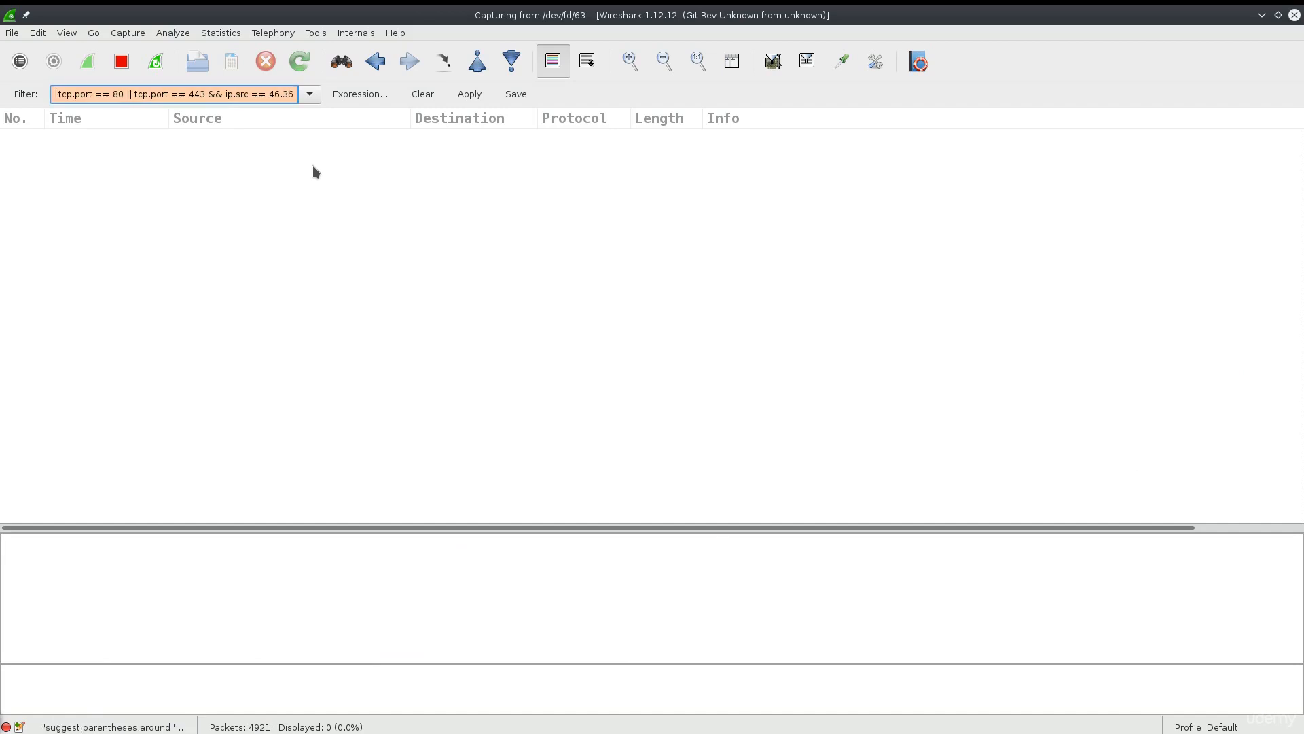
{"action": "key", "text": "Delete"}
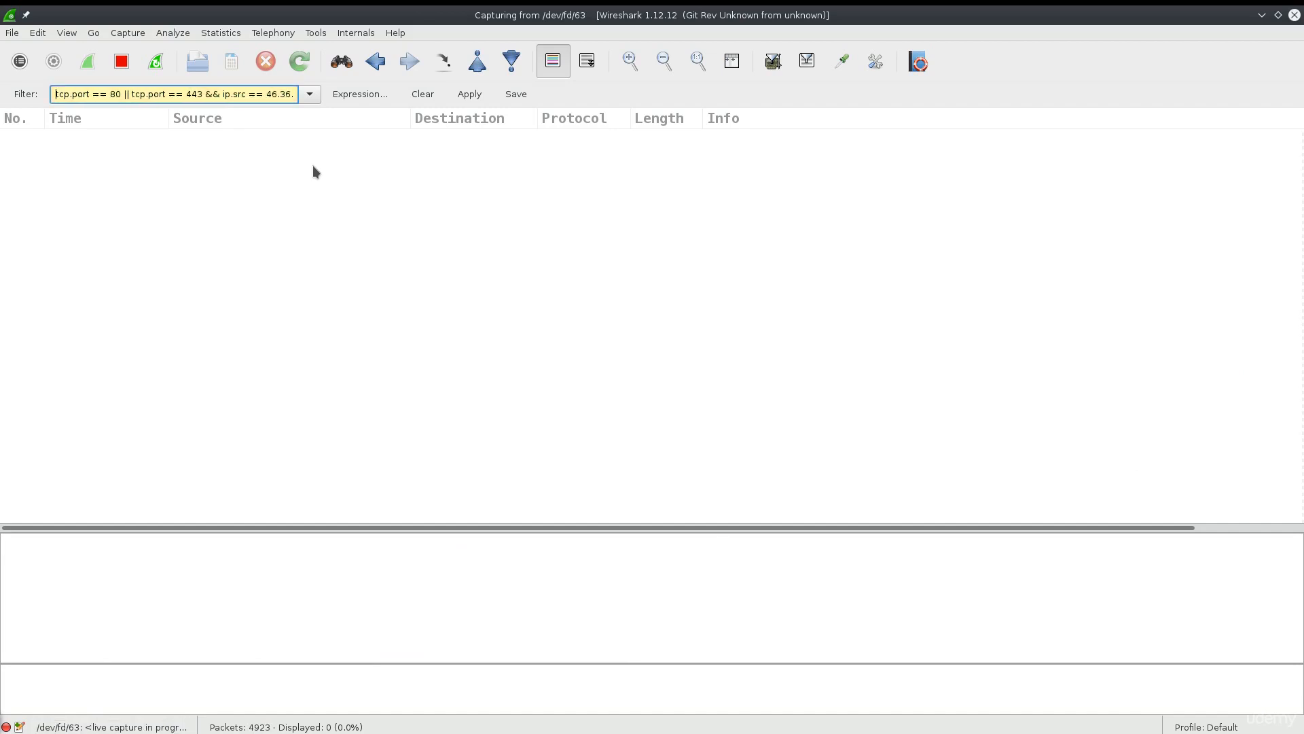
{"action": "left_click", "coordinate": [470, 95]}
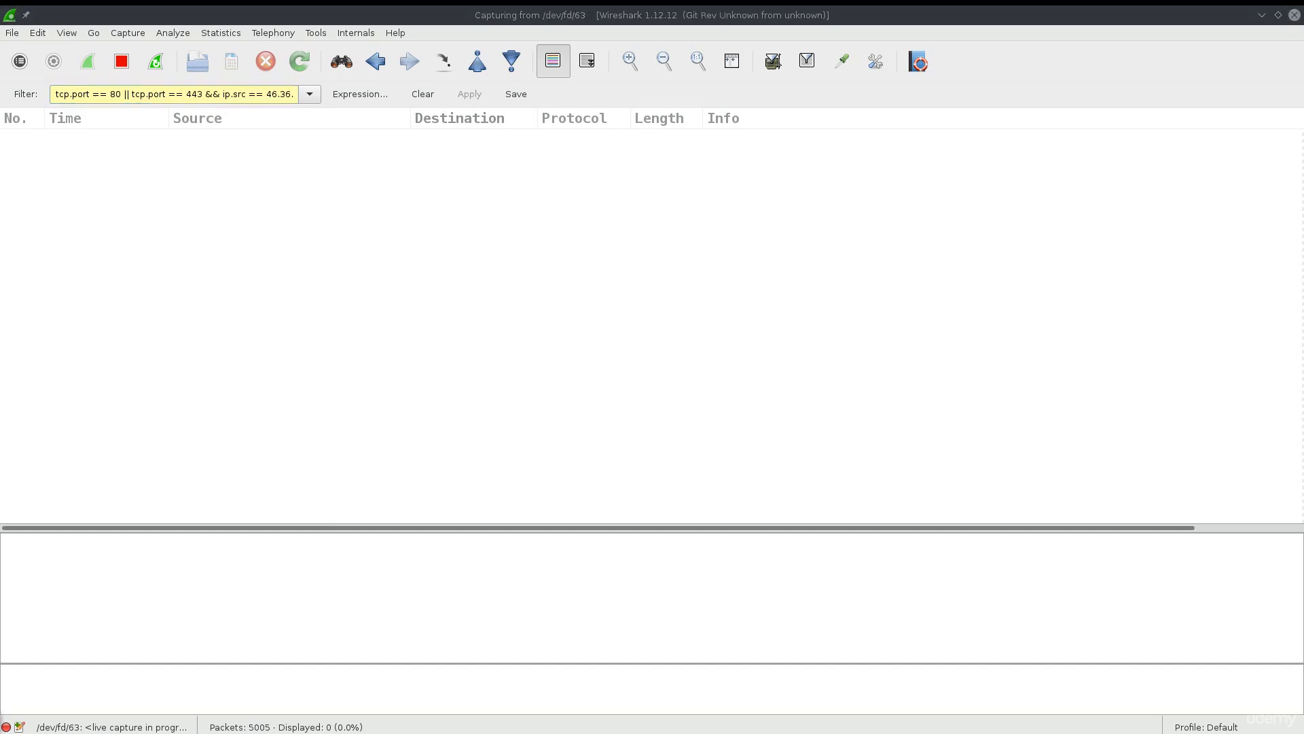
Delete the '&& ip.src' condition, leaving tcp.port == 80 || tcp.port == 443, and apply it.
{"action": "left_click_drag", "start_coordinate": [1303, 197], "coordinate": [752, 204]}
{"action": "left_click_drag", "start_coordinate": [222, 96], "coordinate": [318, 94]}
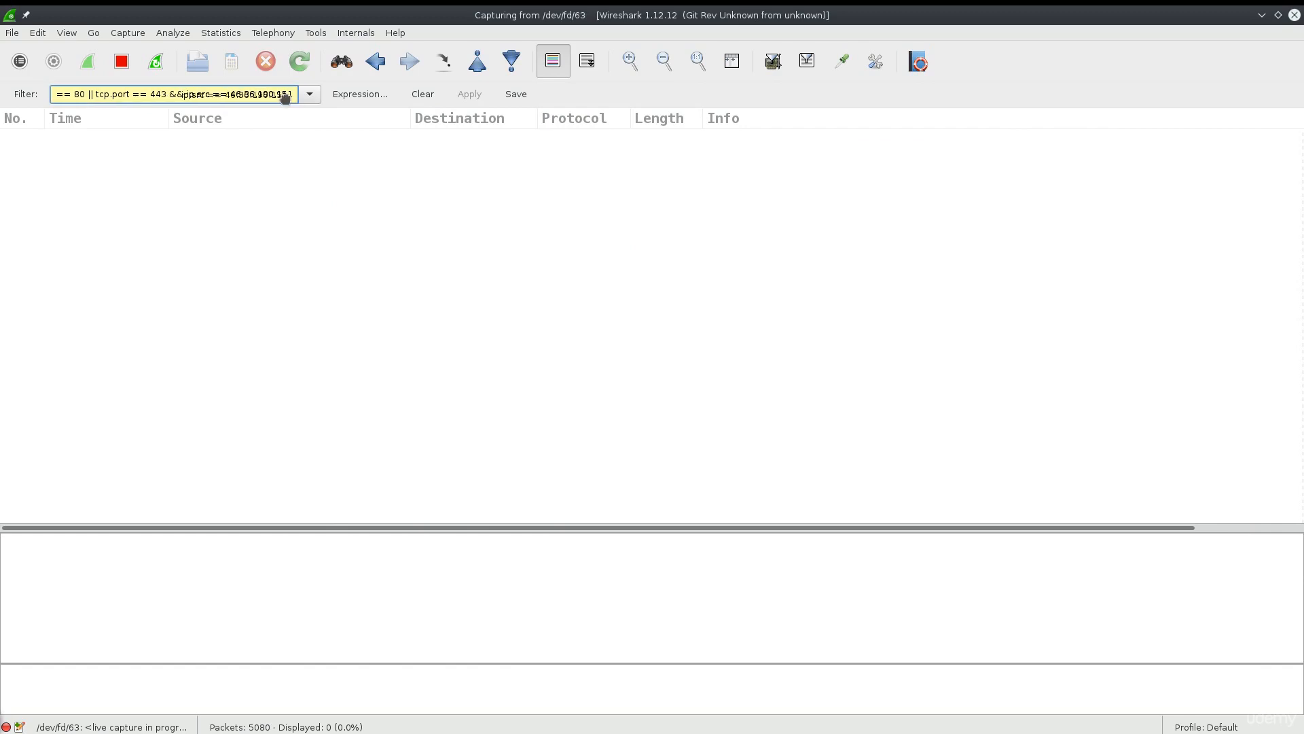
{"action": "key", "text": "BackSpace"}
{"action": "key", "text": "BackSpace"}
{"action": "key", "text": "BackSpace"}
{"action": "key", "text": "BackSpace"}
{"action": "key", "text": "BackSpace"}
{"action": "key", "text": "BackSpace"}
{"action": "key", "text": "BackSpace"}
{"action": "key", "text": "BackSpace"}
{"action": "key", "text": "BackSpace"}
{"action": "key", "text": "BackSpace"}
{"action": "key", "text": "BackSpace"}
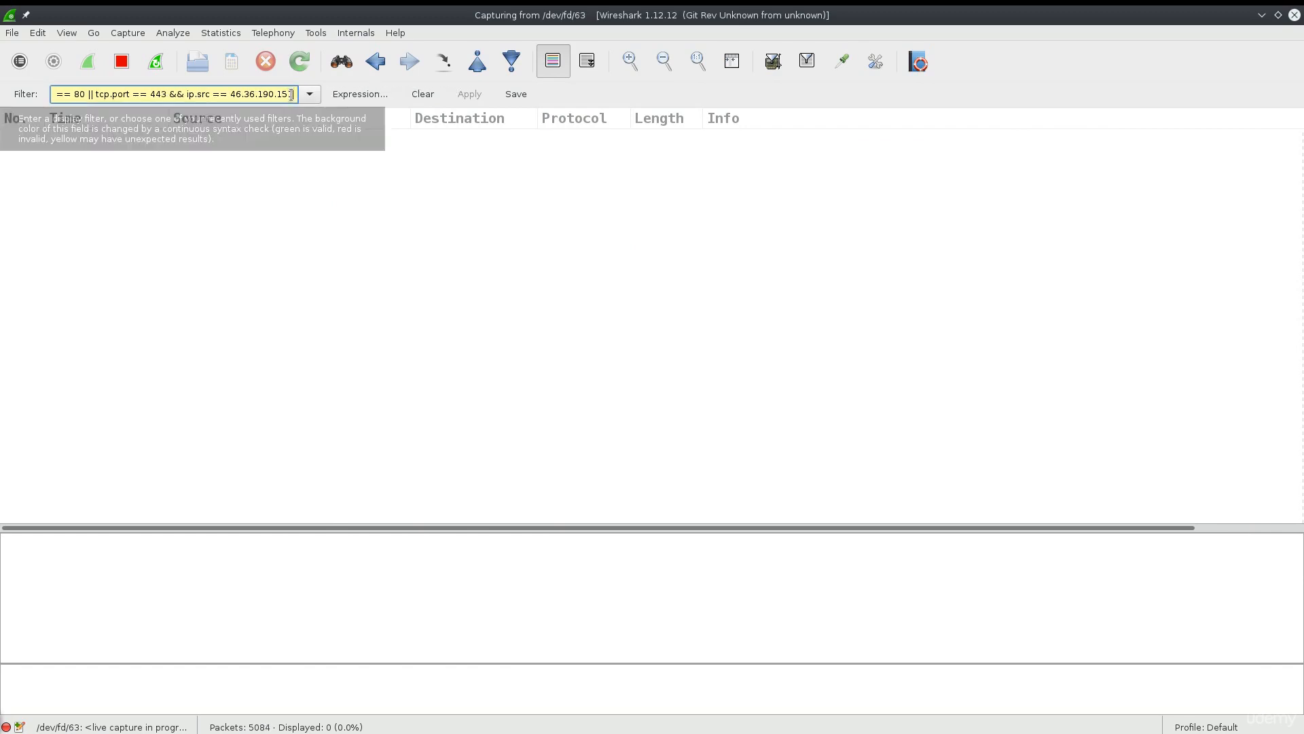
{"action": "key", "text": "BackSpace"}
{"action": "key", "text": "BackSpace"}
{"action": "key", "text": "BackSpace"}
{"action": "key", "text": "BackSpace"}
{"action": "key", "text": "BackSpace"}
{"action": "key", "text": "BackSpace"}
{"action": "key", "text": "BackSpace"}
{"action": "key", "text": "BackSpace"}
{"action": "key", "text": "BackSpace"}
{"action": "key", "text": "BackSpace"}
{"action": "key", "text": "BackSpace"}
{"action": "key", "text": "BackSpace"}
{"action": "key", "text": "BackSpace"}
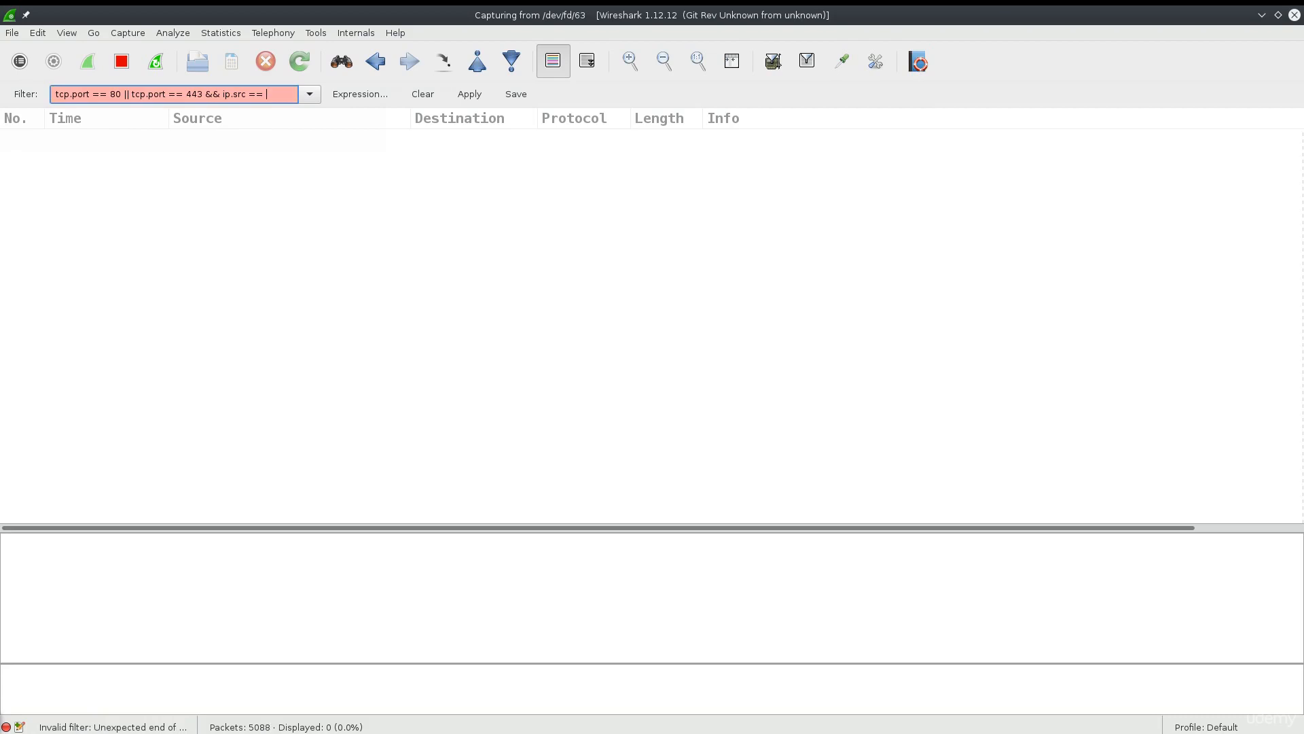
{"action": "key", "text": "BackSpace"}
{"action": "key", "text": "BackSpace"}
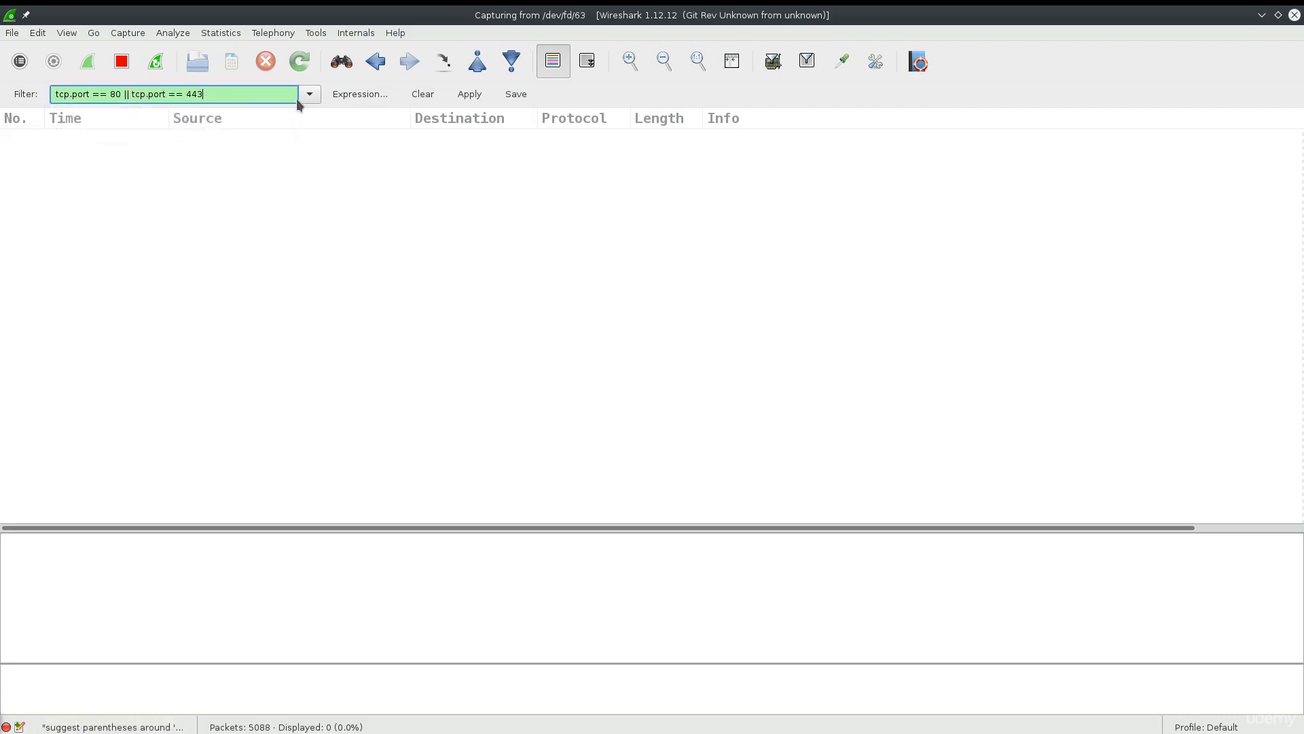
{"action": "left_click", "coordinate": [457, 96]}
Drag the Firefox window off the screen's right edge and back into view.
{"action": "left_click_drag", "start_coordinate": [1303, 255], "coordinate": [801, 275]}
{"action": "scroll", "coordinate": [595, 303], "scroll_direction": "down", "scroll_amount": 20}
{"action": "scroll", "coordinate": [517, 331], "scroll_direction": "right", "scroll_amount": 1}
{"action": "scroll", "coordinate": [533, 316], "scroll_direction": "down", "scroll_amount": 15}
{"action": "scroll", "coordinate": [531, 318], "scroll_direction": "right", "scroll_amount": 1}
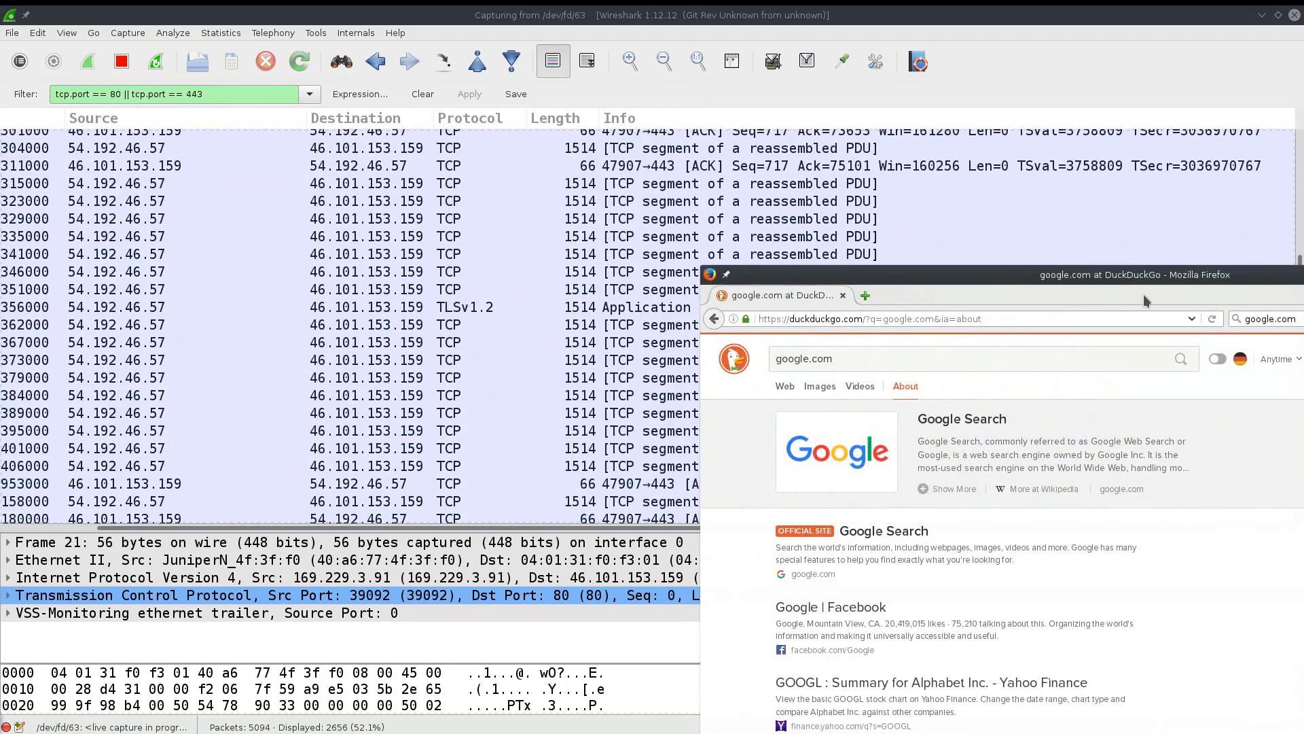
{"action": "left_click_drag", "start_coordinate": [1164, 275], "coordinate": [1302, 519]}
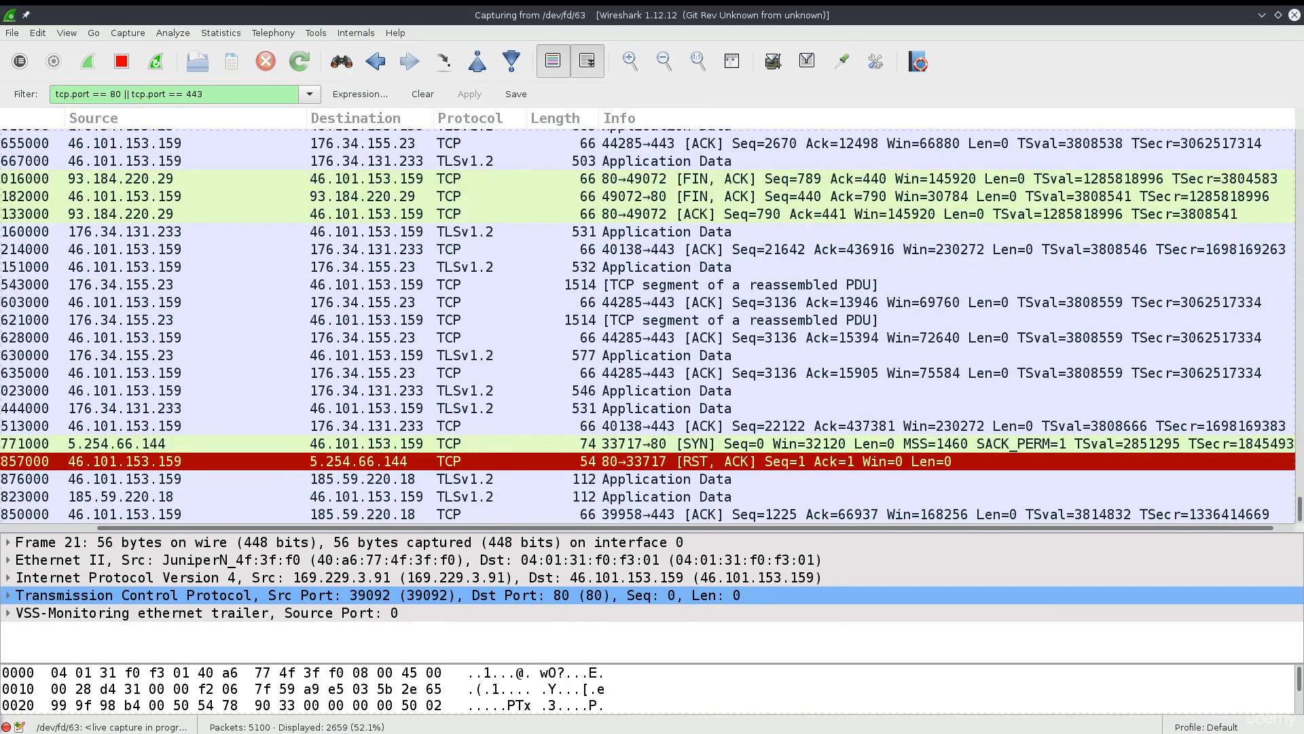
{"action": "left_click_drag", "start_coordinate": [1303, 112], "coordinate": [1303, 180]}
Unmaximize Wireshark and place Firefox's DuckDuckGo results to its right.
{"action": "double_click", "coordinate": [679, 21]}
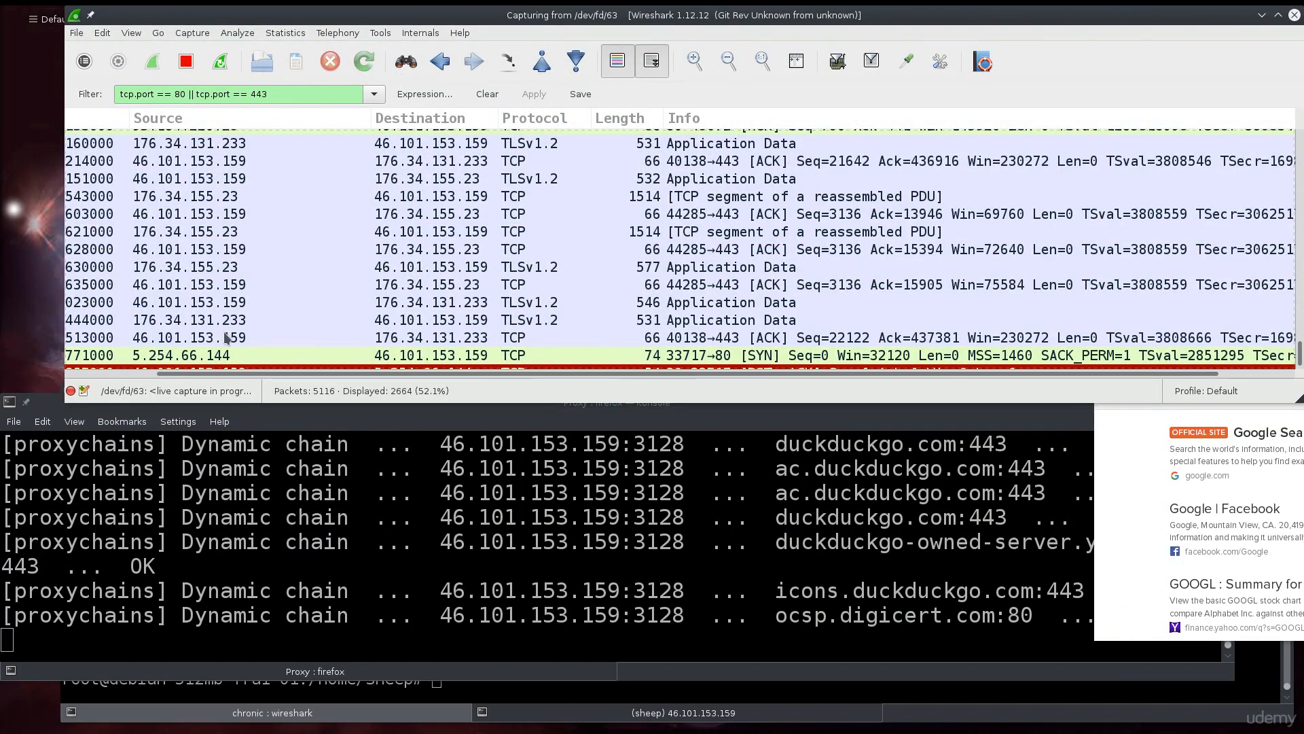
{"action": "left_click_drag", "start_coordinate": [1154, 20], "coordinate": [1148, 17]}
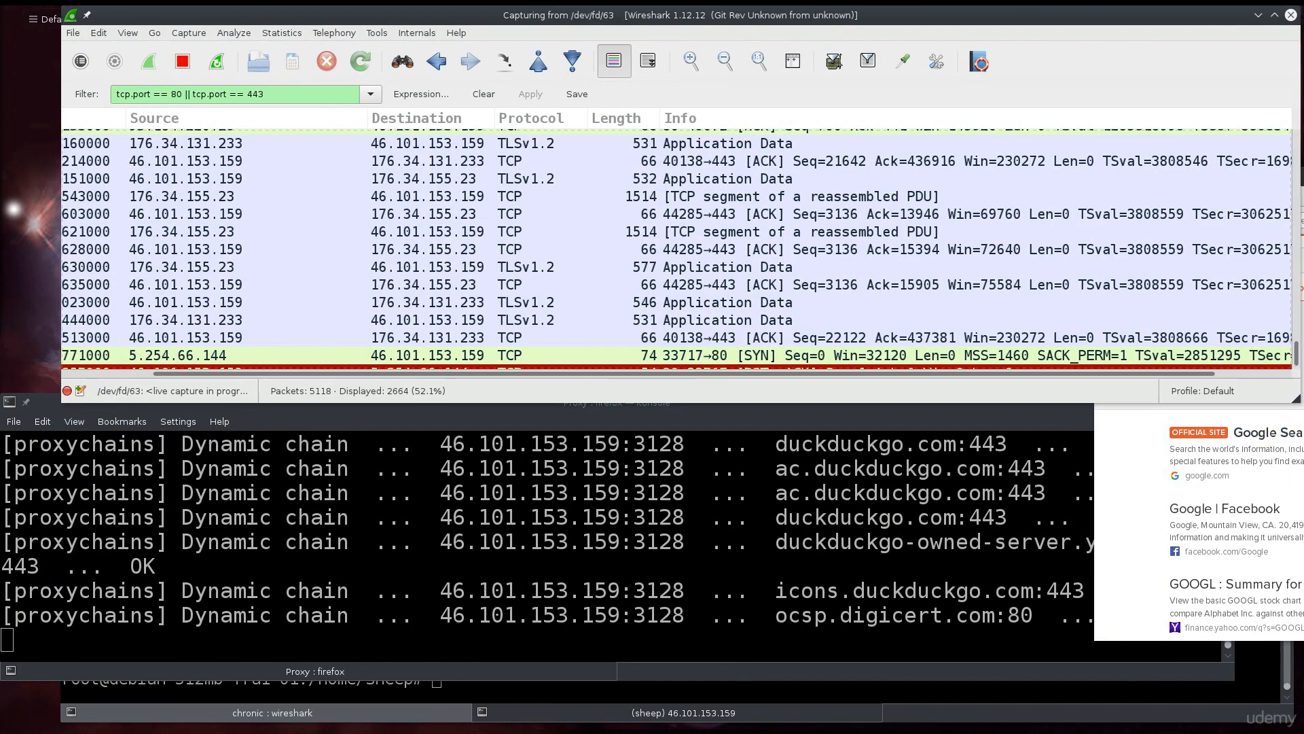
{"action": "left_click_drag", "start_coordinate": [1290, 178], "coordinate": [1201, 189]}
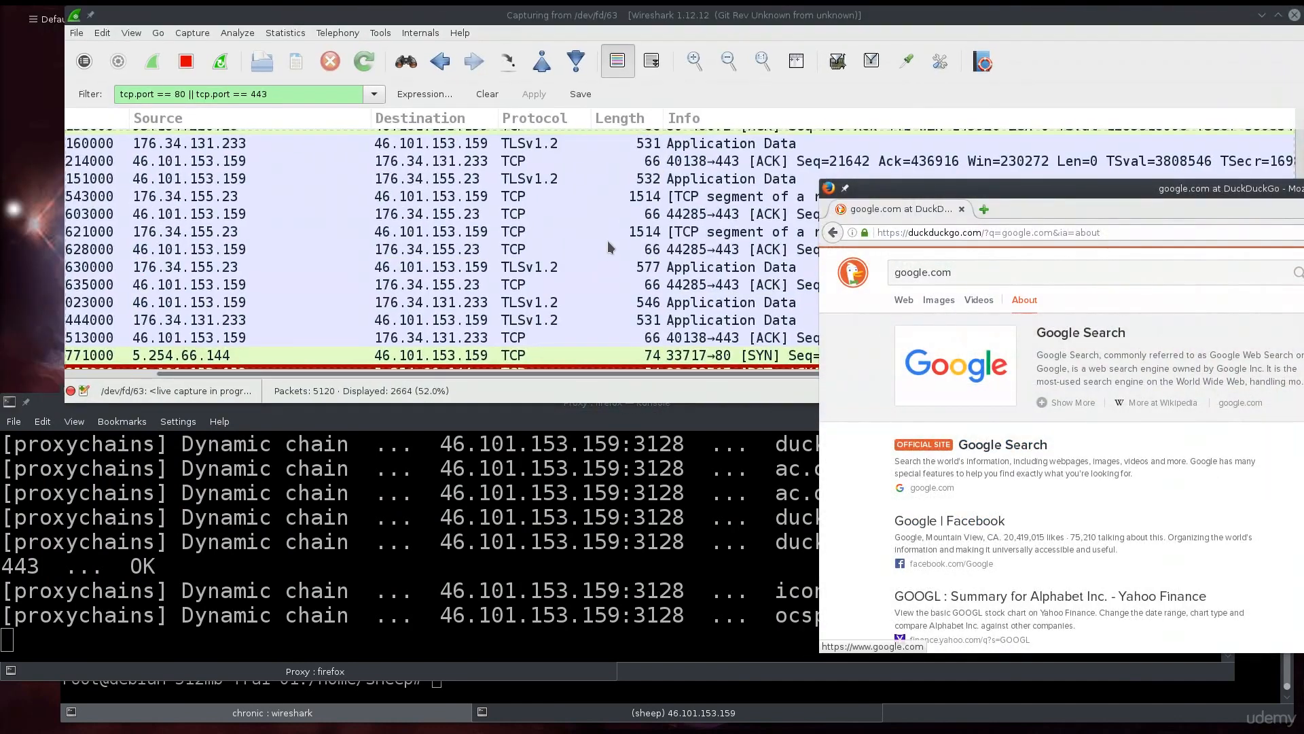
{"action": "scroll", "coordinate": [608, 240], "scroll_direction": "down", "scroll_amount": 4}
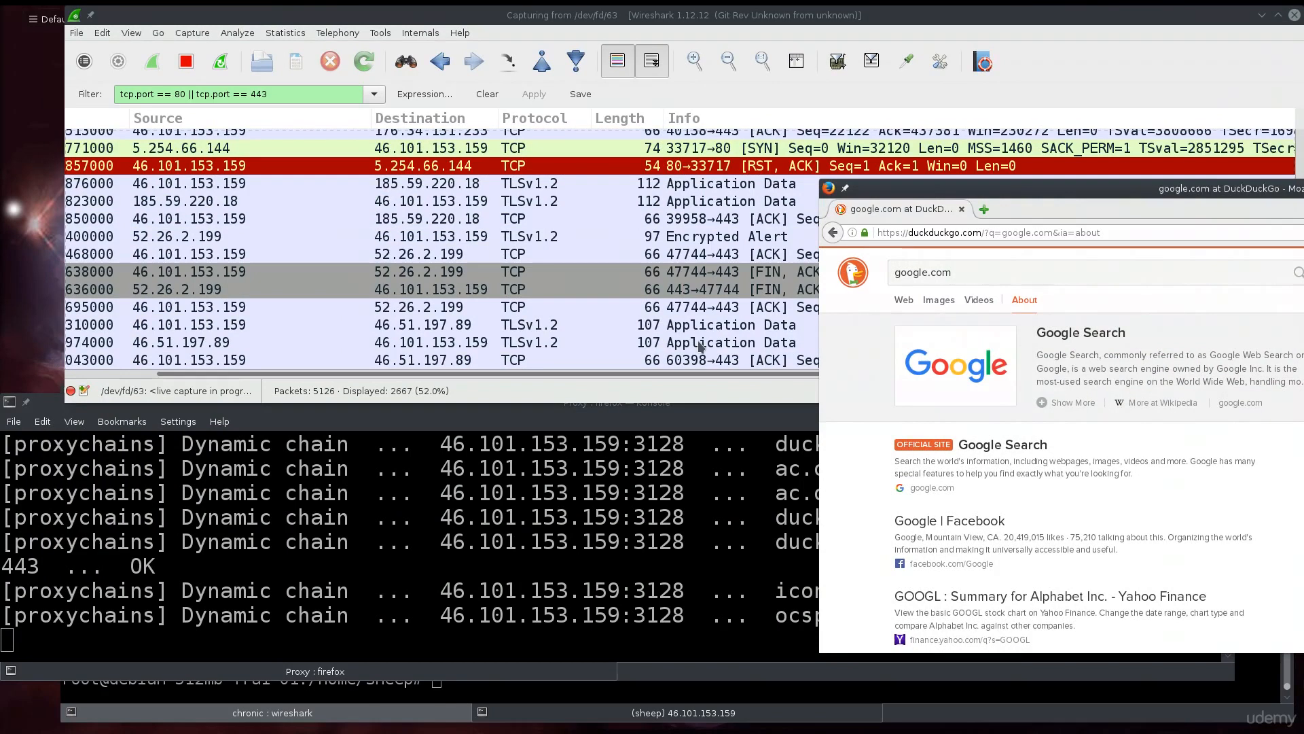
{"action": "scroll", "coordinate": [1016, 445], "scroll_direction": "down", "scroll_amount": 1}
Go to Google from the DuckDuckGo result and search for yahoo.com.
{"action": "left_click", "coordinate": [1016, 414]}
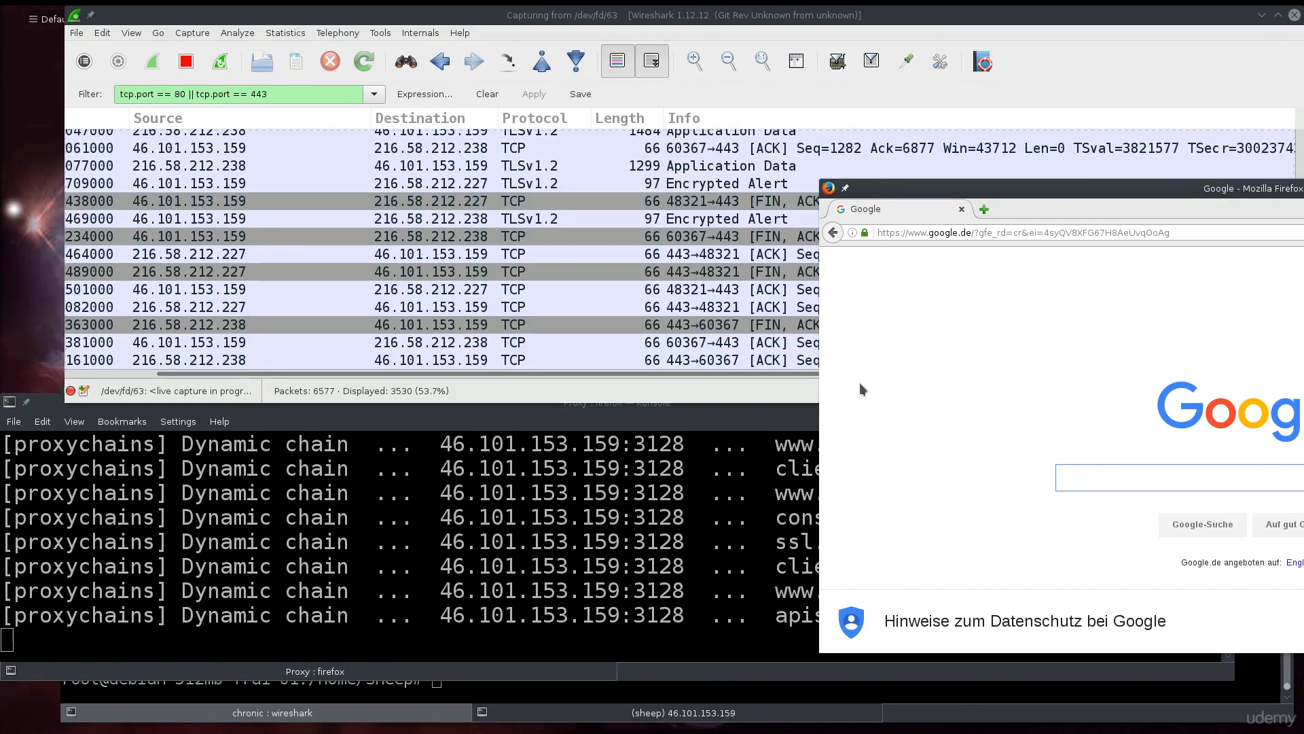
{"action": "scroll", "coordinate": [889, 418], "scroll_direction": "down", "scroll_amount": 1}
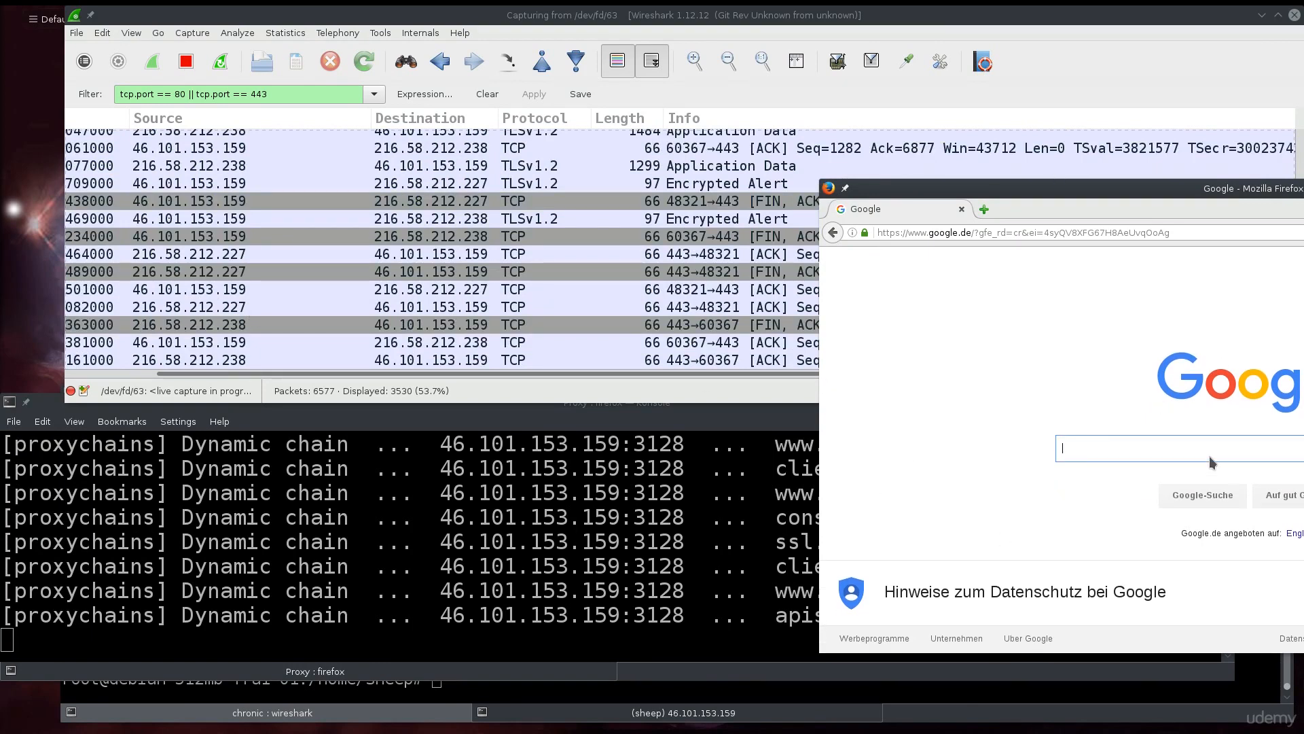
{"action": "type", "text": "ya"}
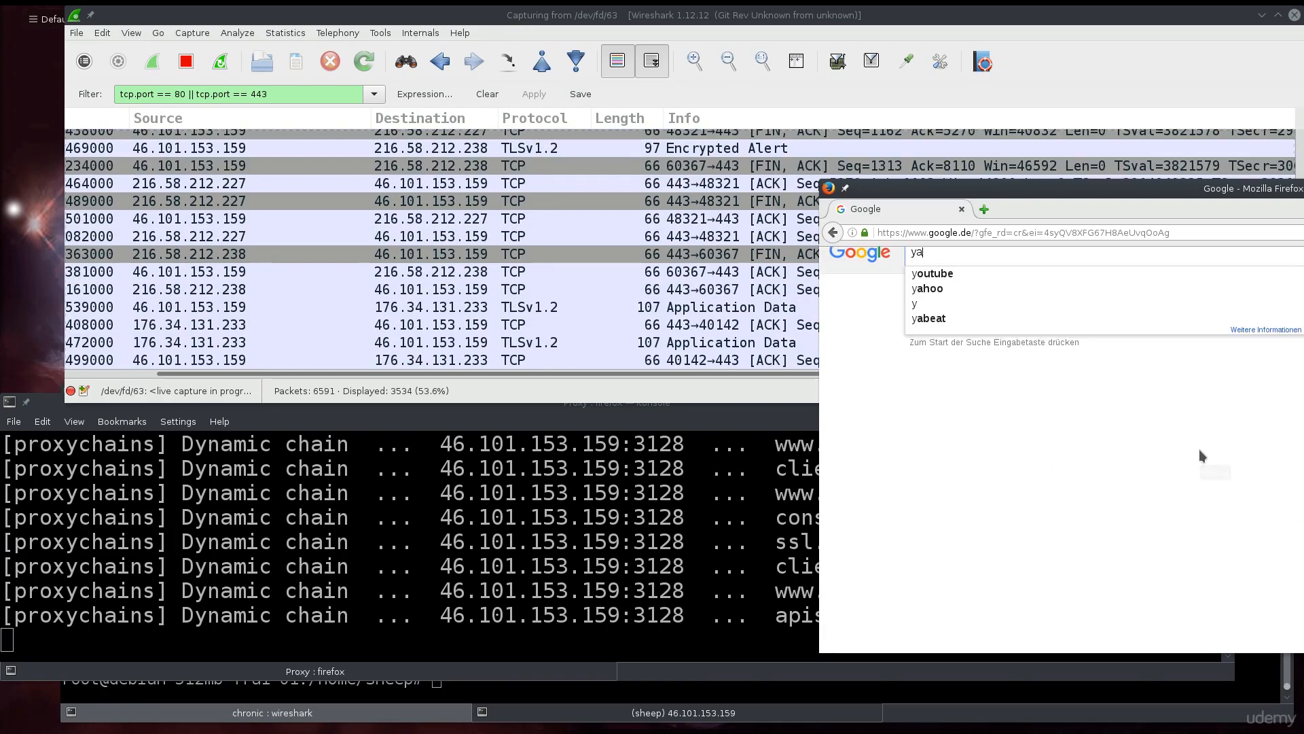
{"action": "type", "text": "hoo.com"}
{"action": "key", "text": "Return"}
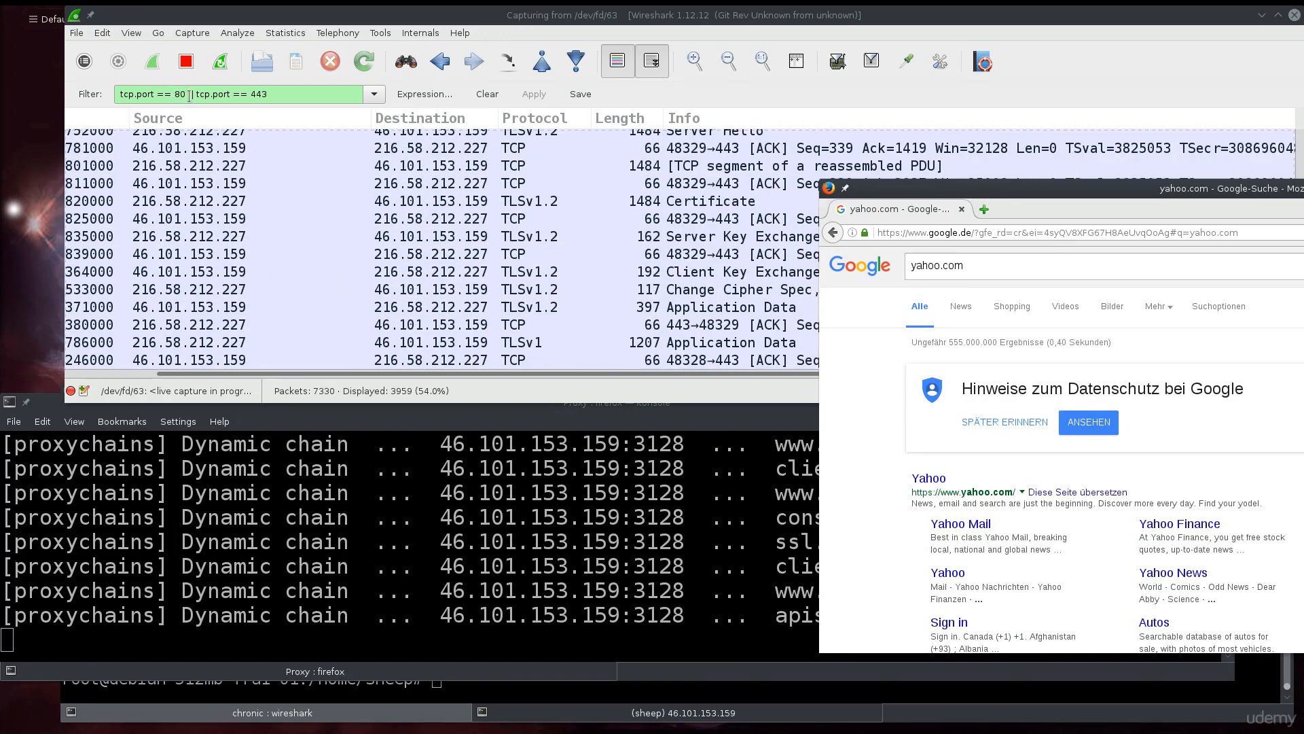
Append '|| tcp.port == 3128' to the display filter and apply it.
{"action": "left_click", "coordinate": [289, 95]}
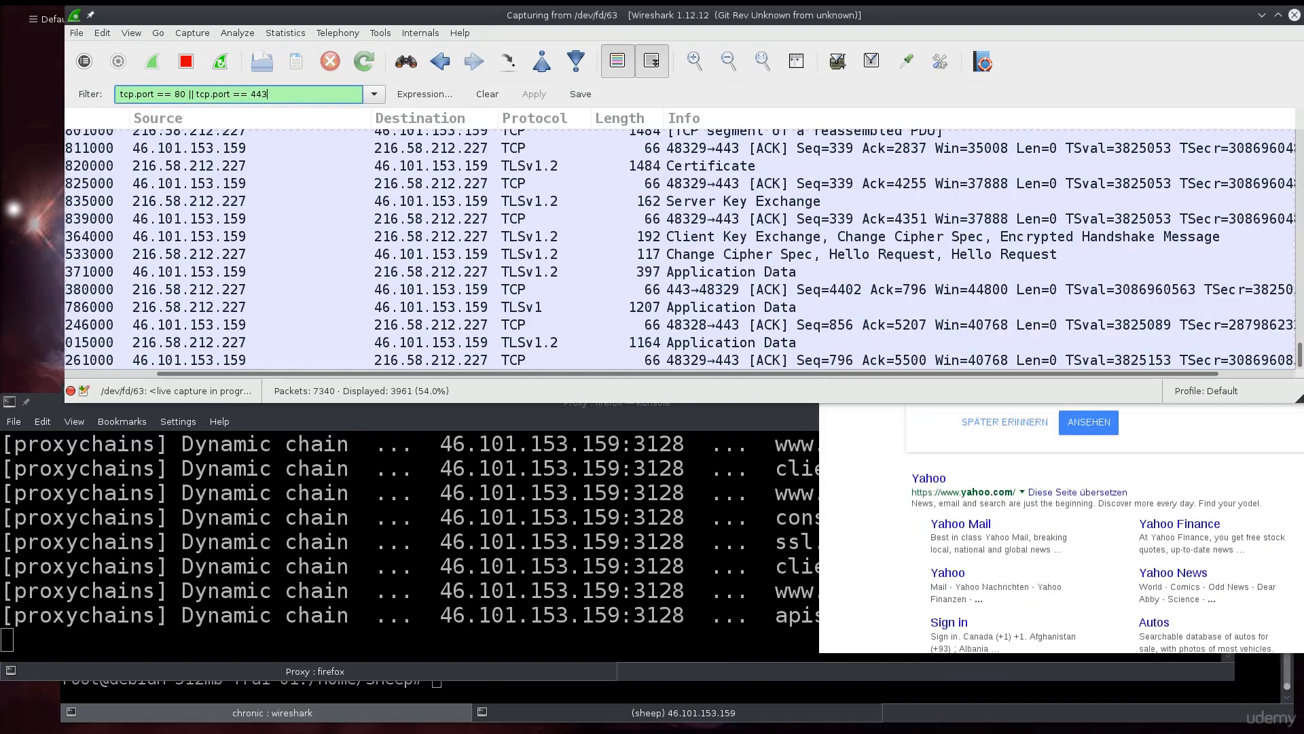
{"action": "type", "text": "||"}
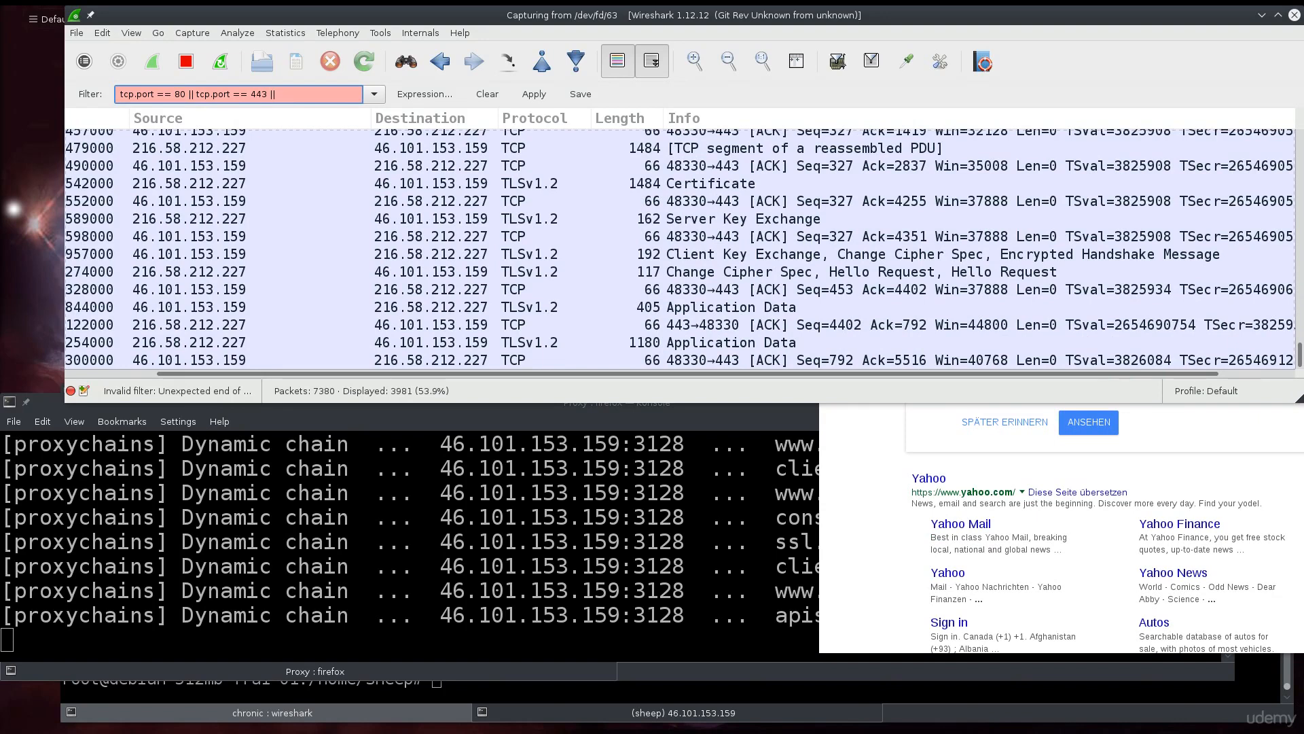
{"action": "type", "text": "tcp."}
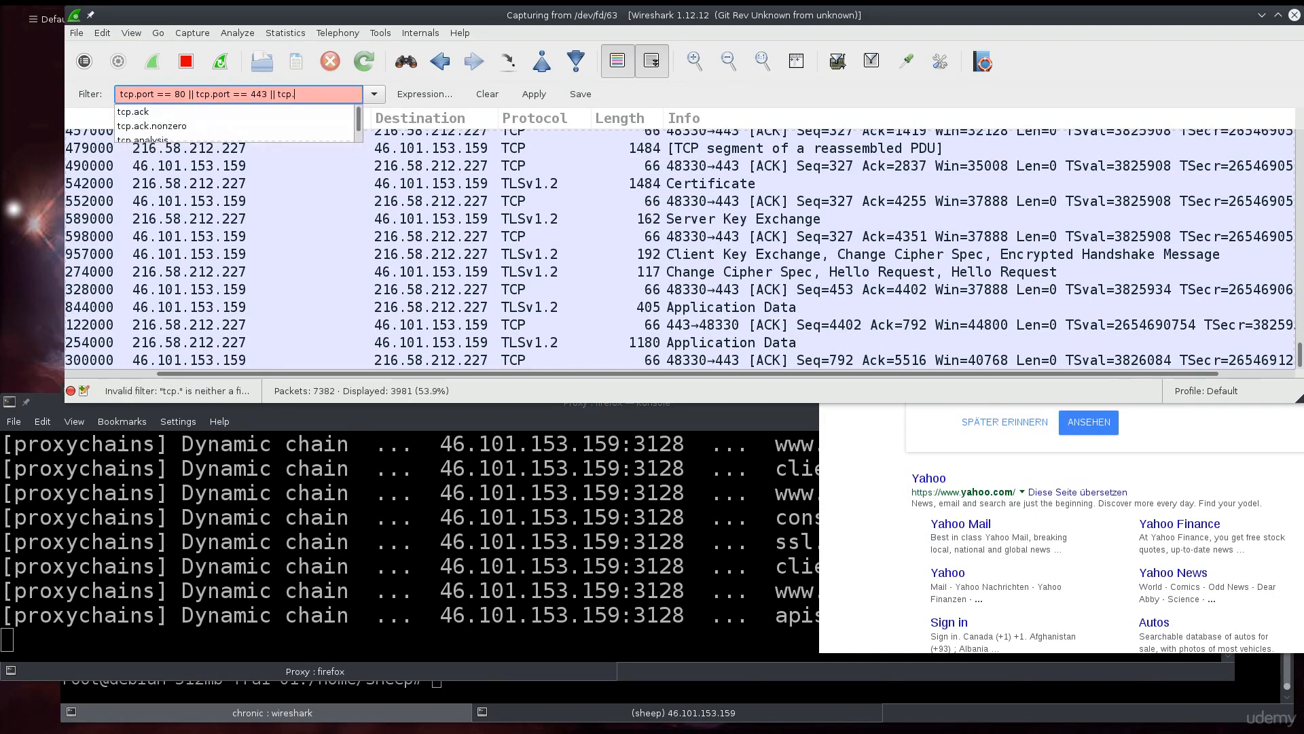
{"action": "type", "text": "port "}
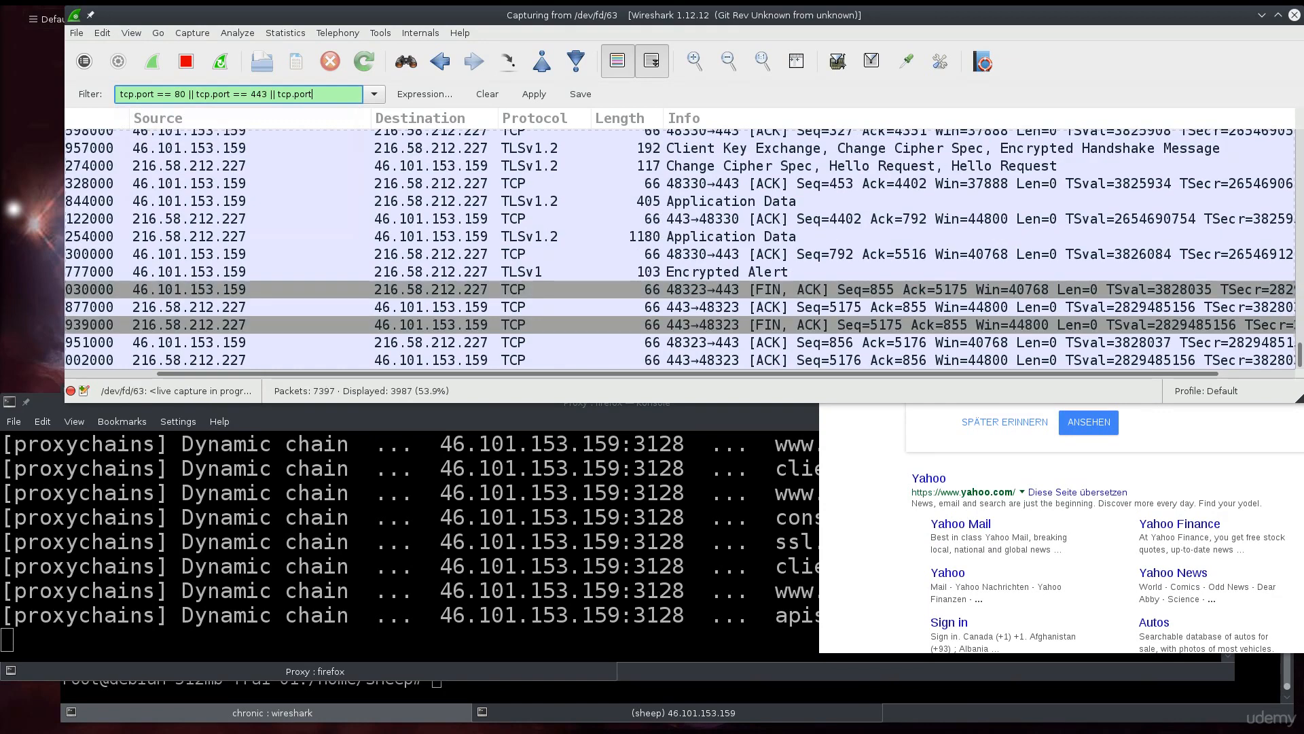
{"action": "type", "text": "== "}
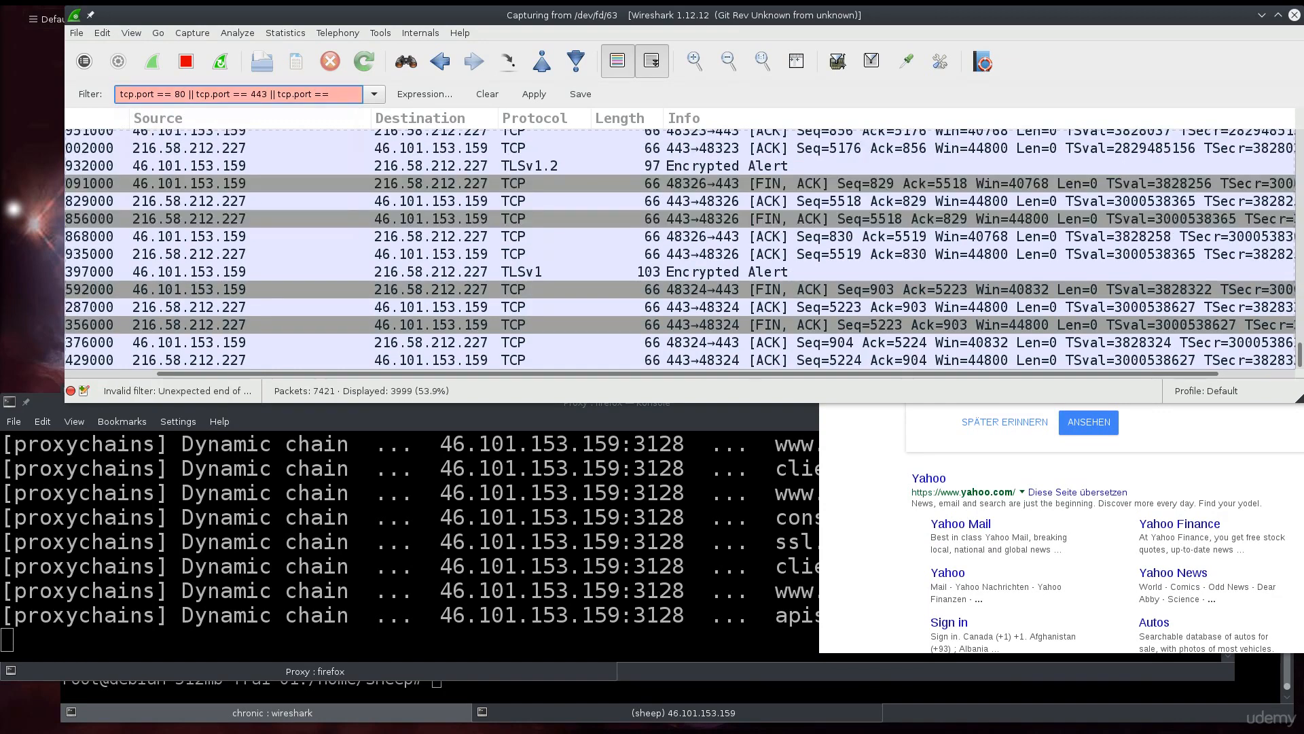
{"action": "type", "text": "3128"}
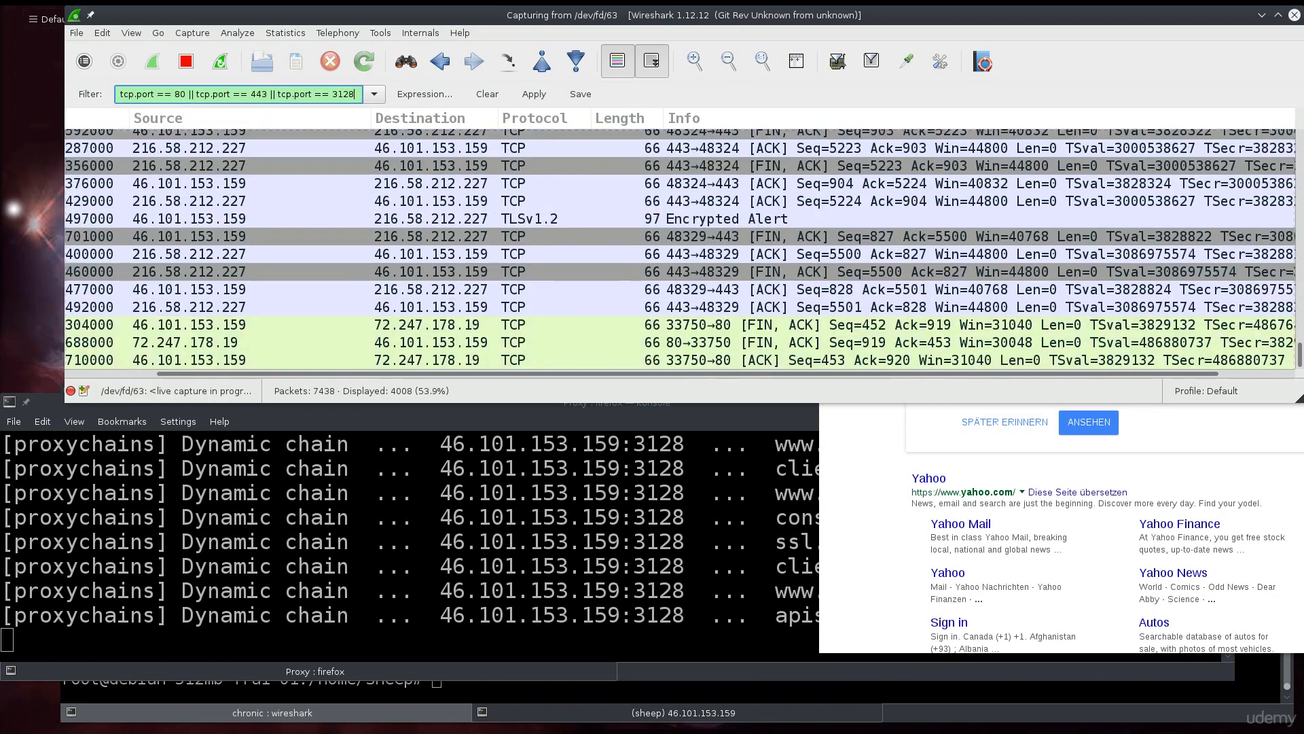
{"action": "key", "text": "Return"}
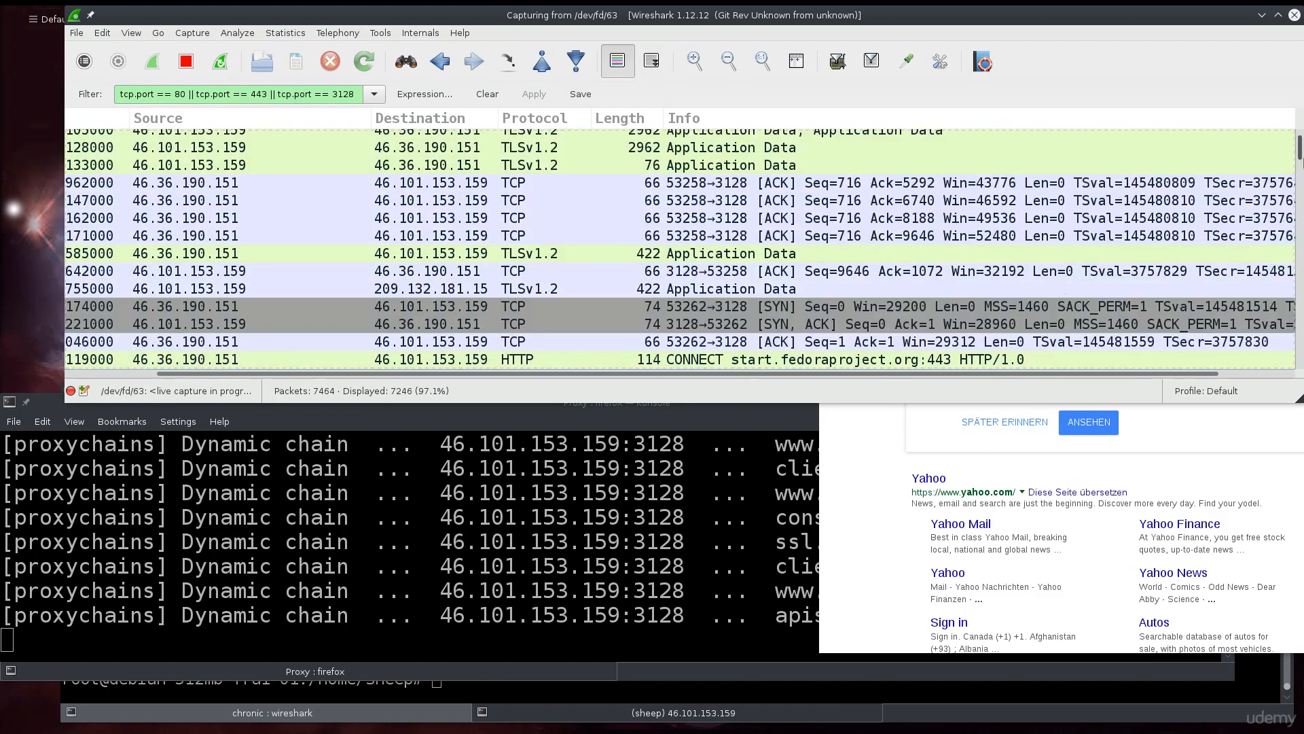
Turn on live-capture auto scroll, then open the Yahoo search result in Firefox.
{"action": "left_click", "coordinate": [651, 61]}
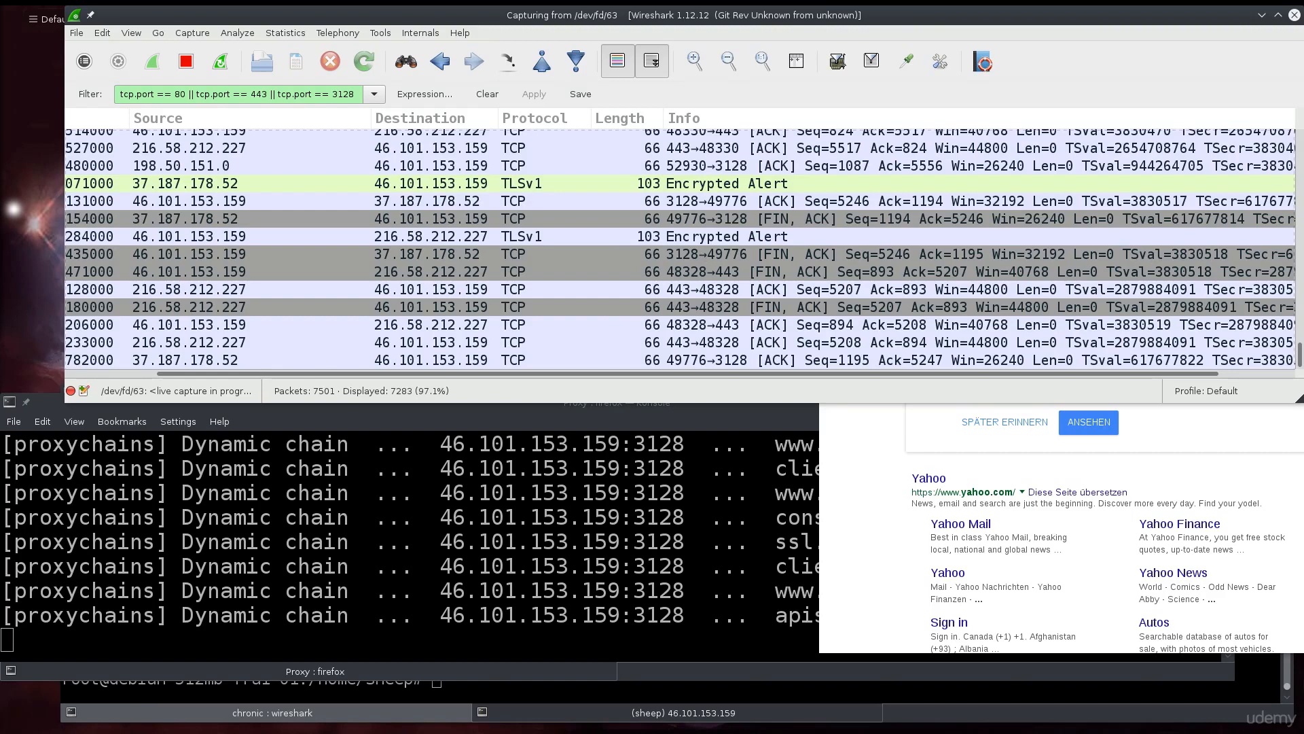
{"action": "left_click", "coordinate": [1218, 437]}
{"action": "left_click", "coordinate": [939, 481]}
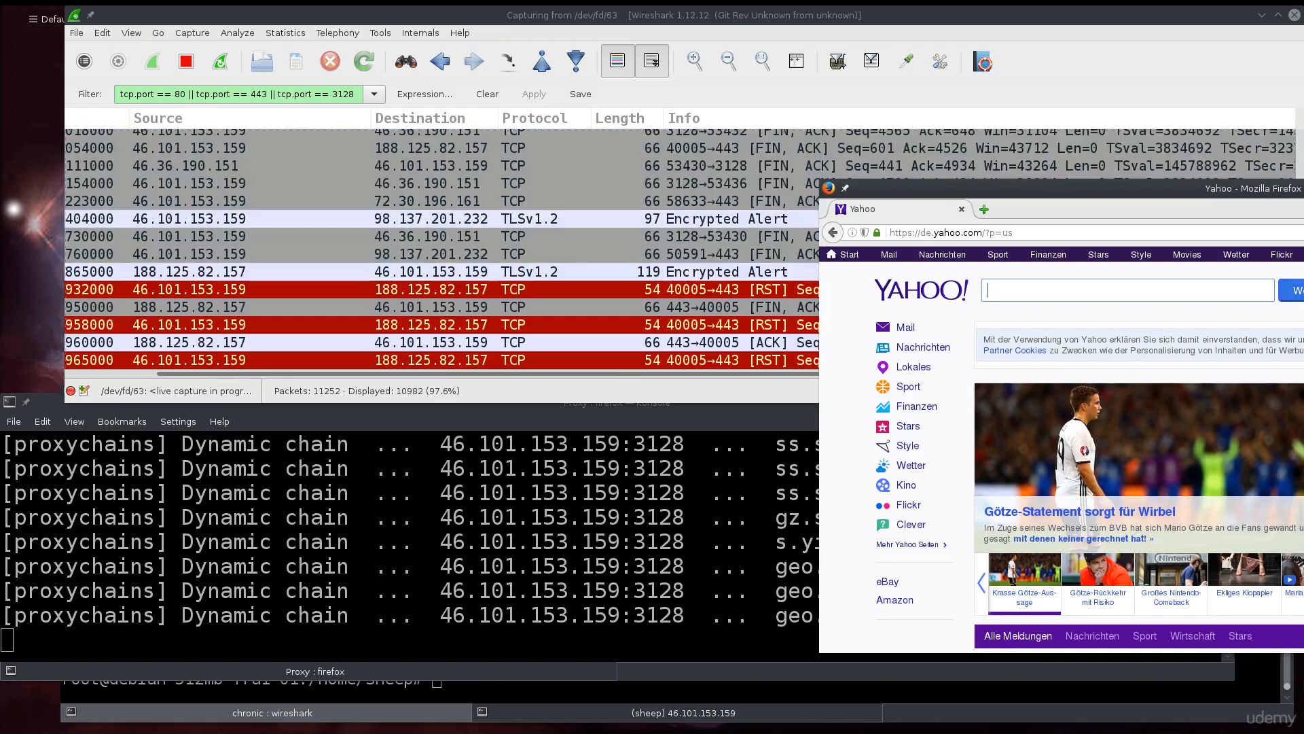
Close the browser and relaunch plain 'firefox' from Konsole's command history.
{"action": "key", "text": "alt+F4"}
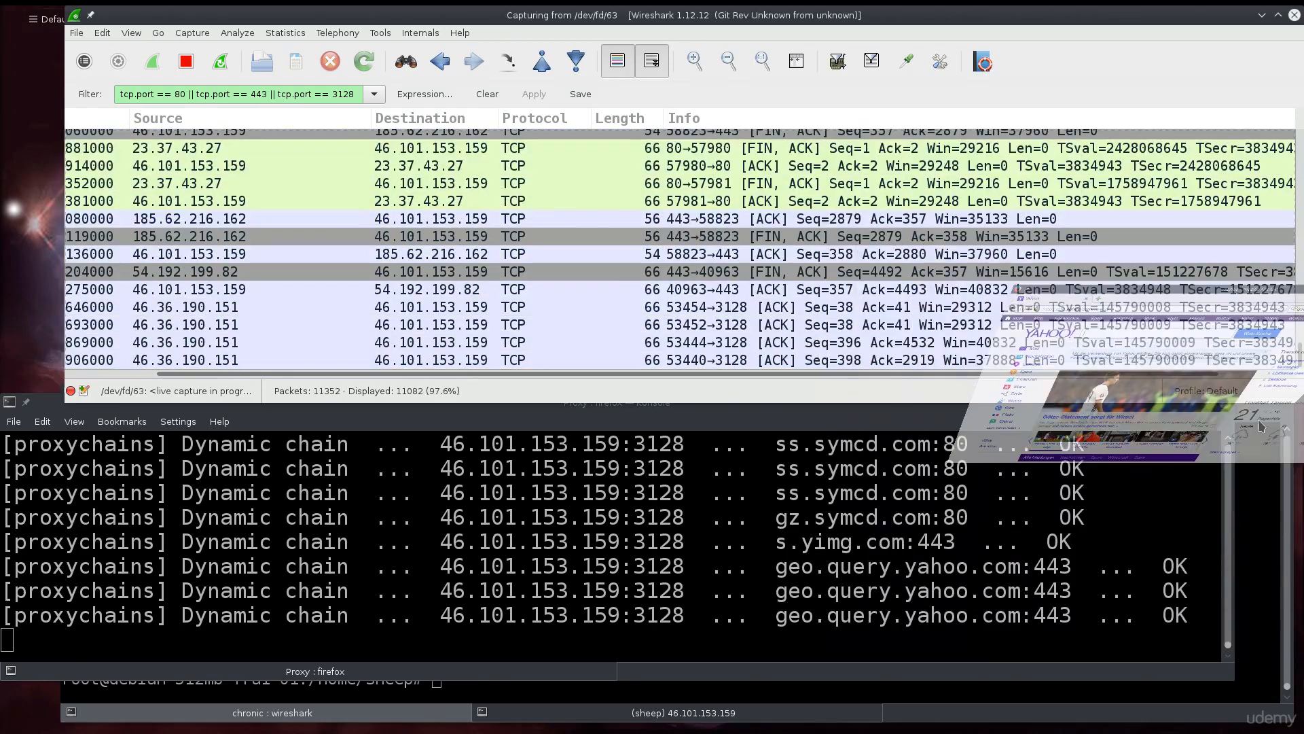
{"action": "left_click", "coordinate": [648, 618]}
{"action": "type", "text": "firefo"}
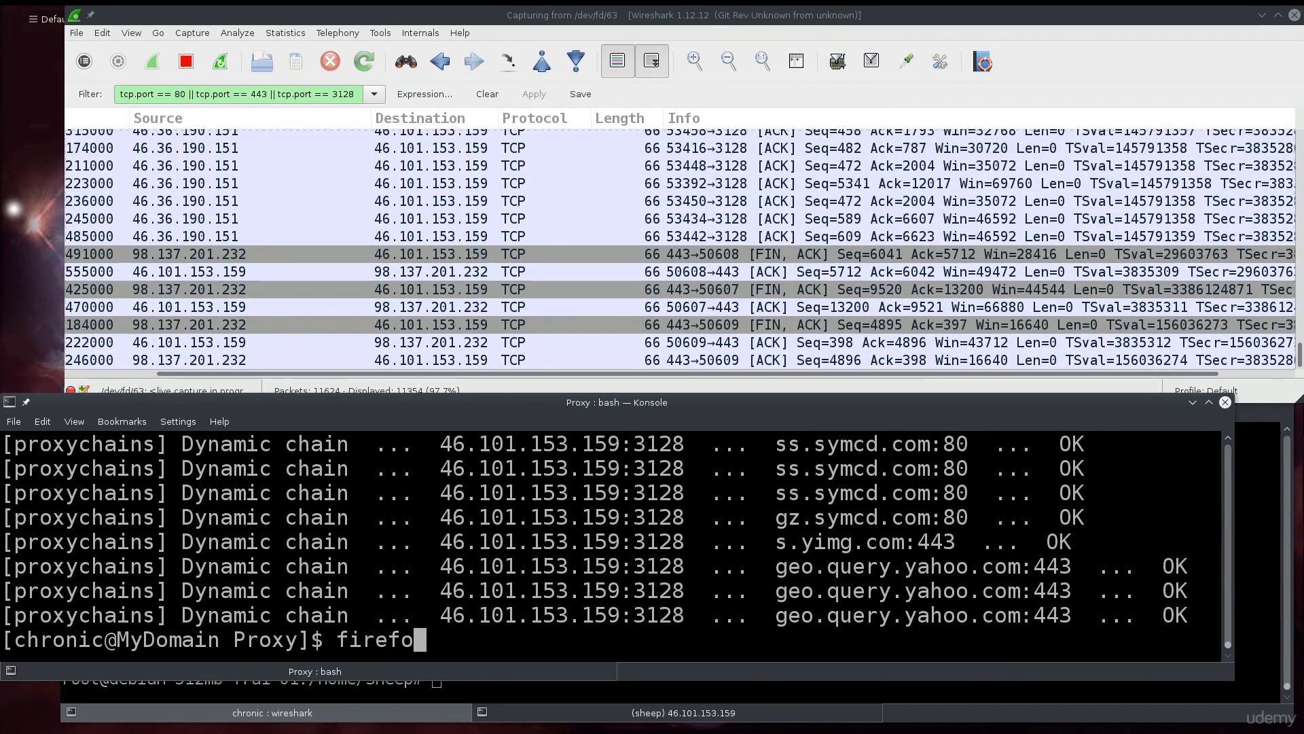
{"action": "key", "text": "ctrl+u"}
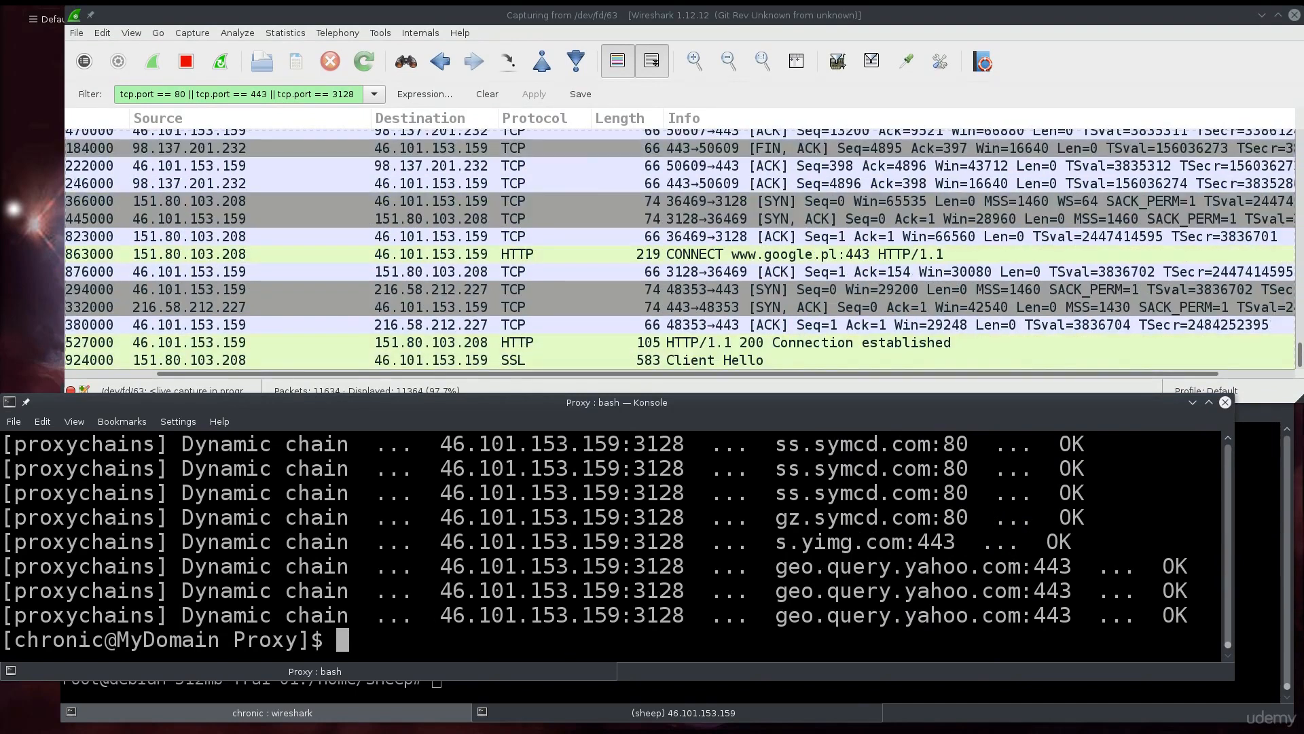
{"action": "key", "text": "Up"}
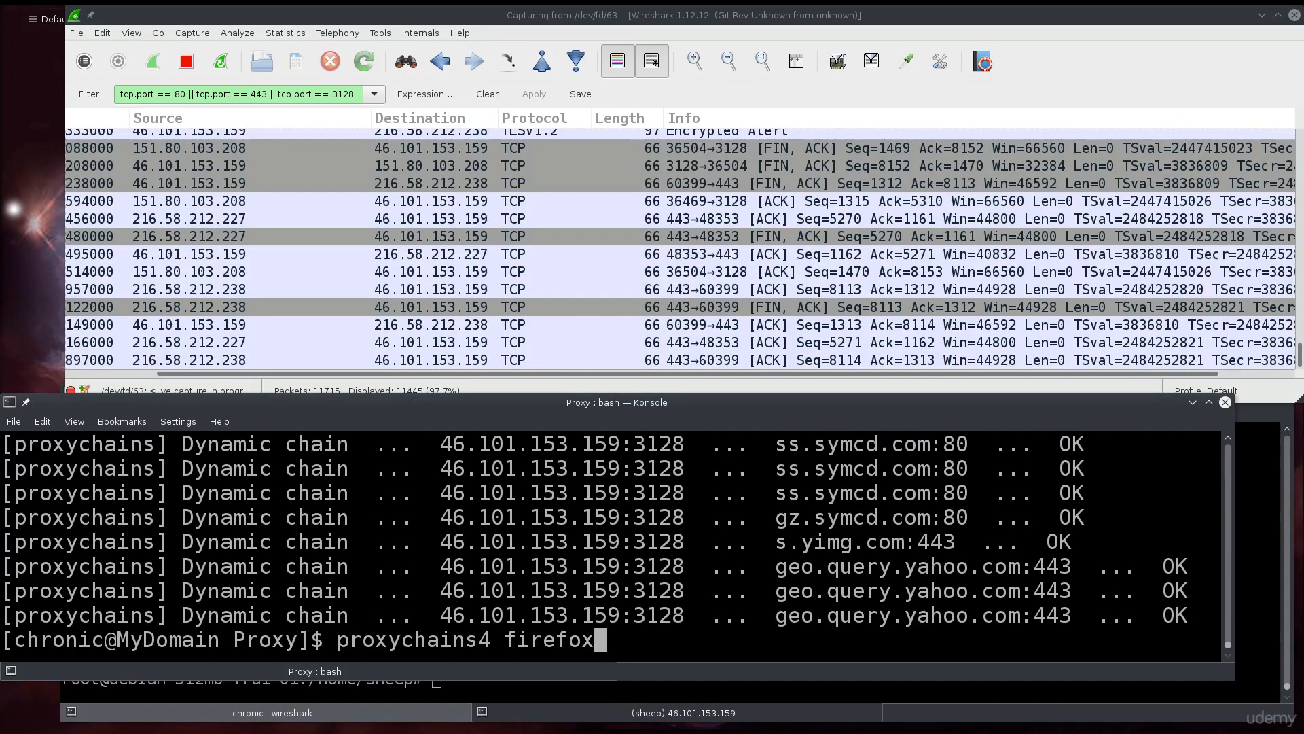
{"action": "key", "text": "Up"}
{"action": "key", "text": "Return"}
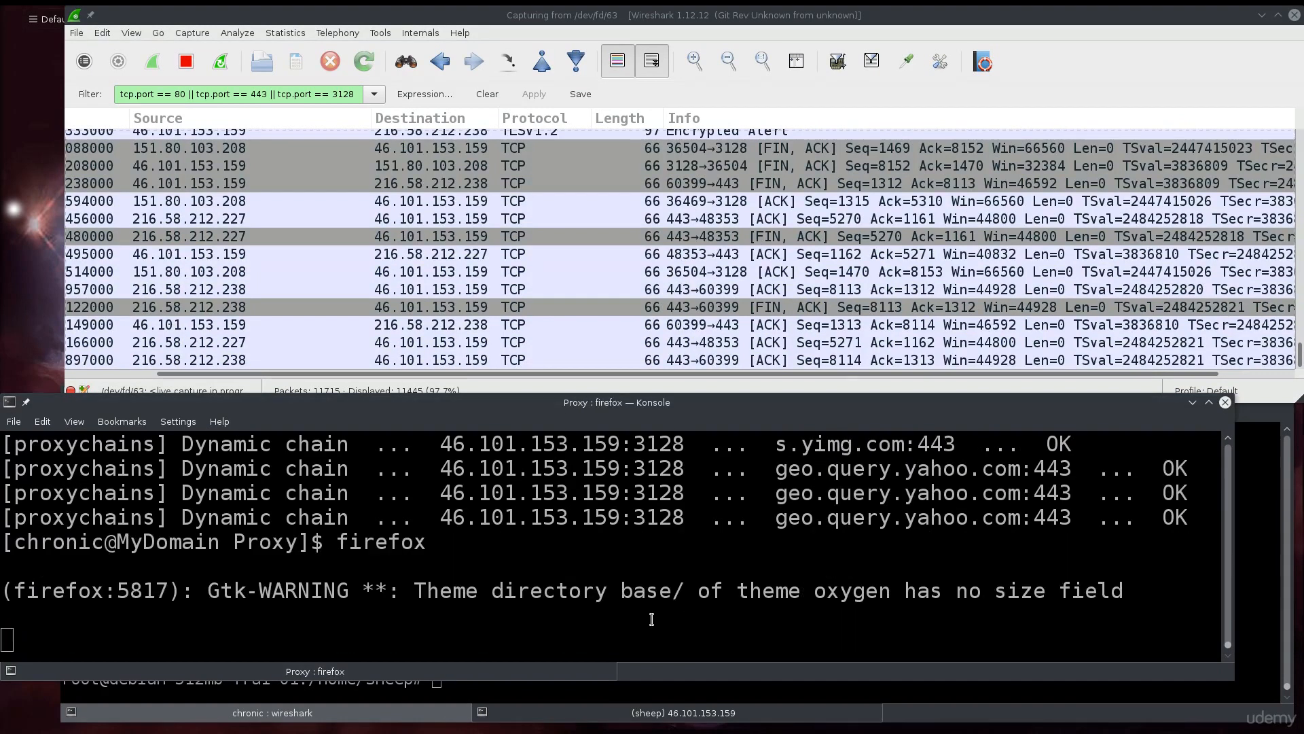
{"action": "left_click_drag", "start_coordinate": [529, 15], "coordinate": [1141, 285]}
{"action": "left_click", "coordinate": [1042, 319]}
{"action": "type", "text": "what is my ip"}
{"action": "key", "text": "Return"}
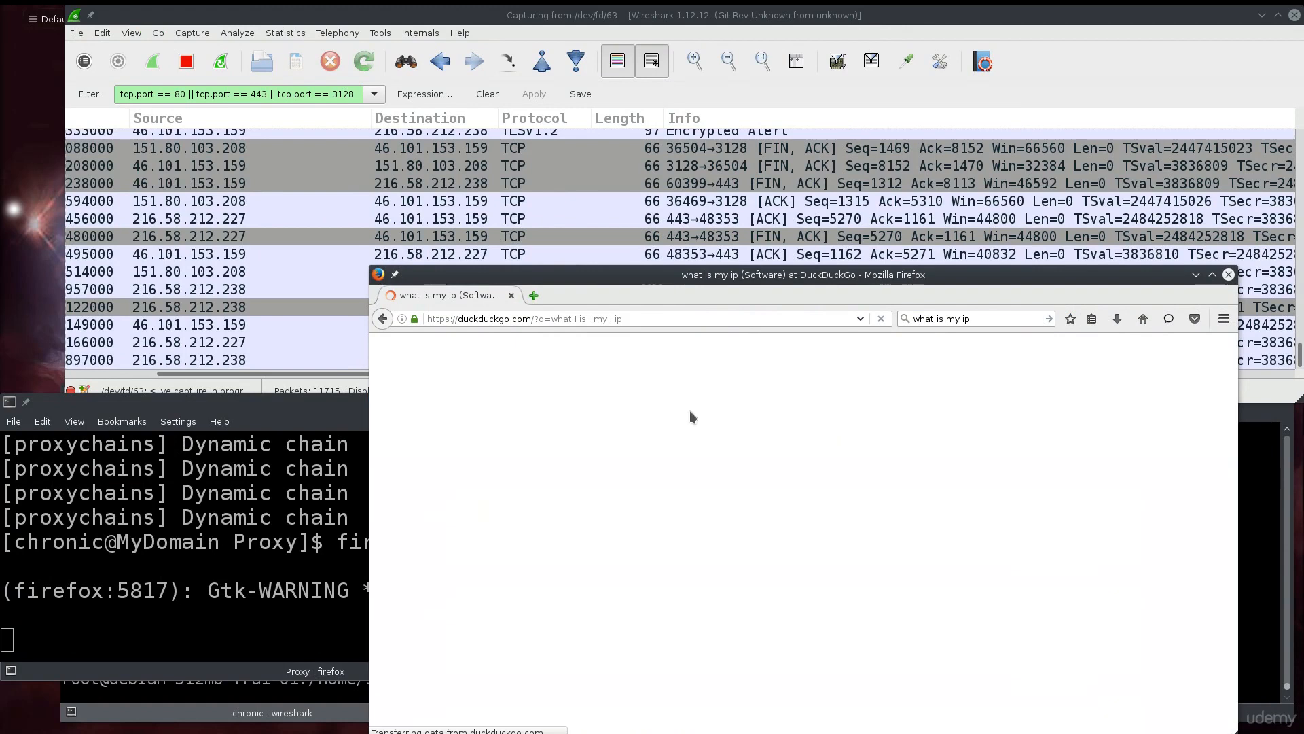
{"action": "left_click_drag", "start_coordinate": [523, 419], "coordinate": [574, 420]}
{"action": "right_click", "coordinate": [574, 423]}
{"action": "left_click", "coordinate": [625, 434]}
{"action": "left_click_drag", "start_coordinate": [1030, 276], "coordinate": [995, 276]}
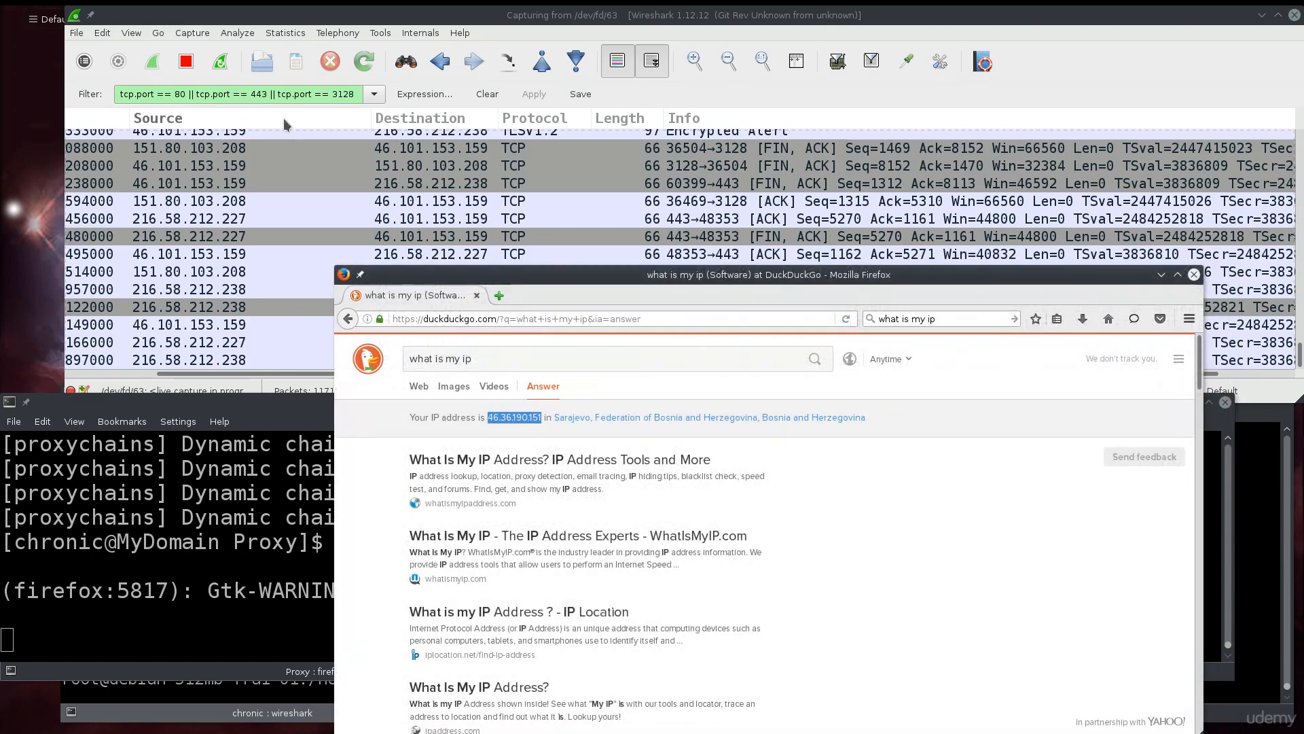
Rework the end of the display filter to add an '|| ip.src' condition.
{"action": "left_click", "coordinate": [354, 95]}
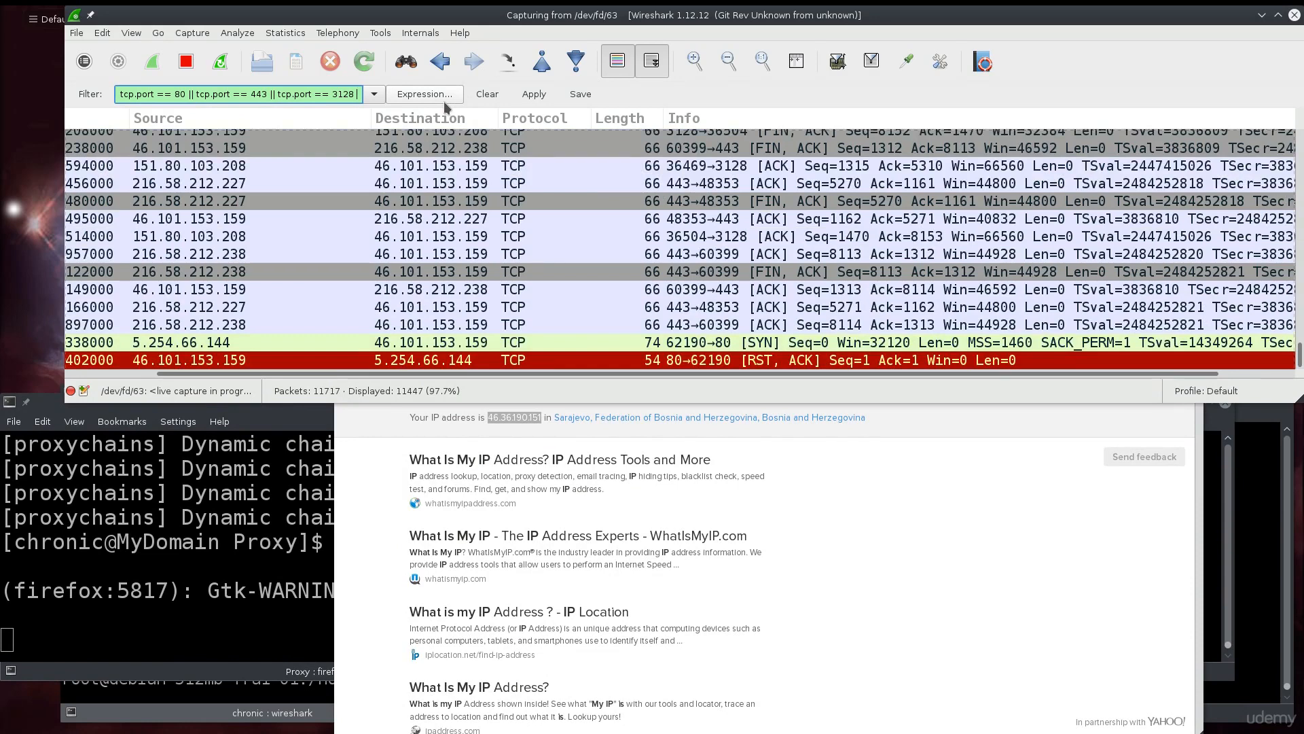
{"action": "type", "text": "||"}
{"action": "key", "text": "BackSpace"}
{"action": "key", "text": "BackSpace"}
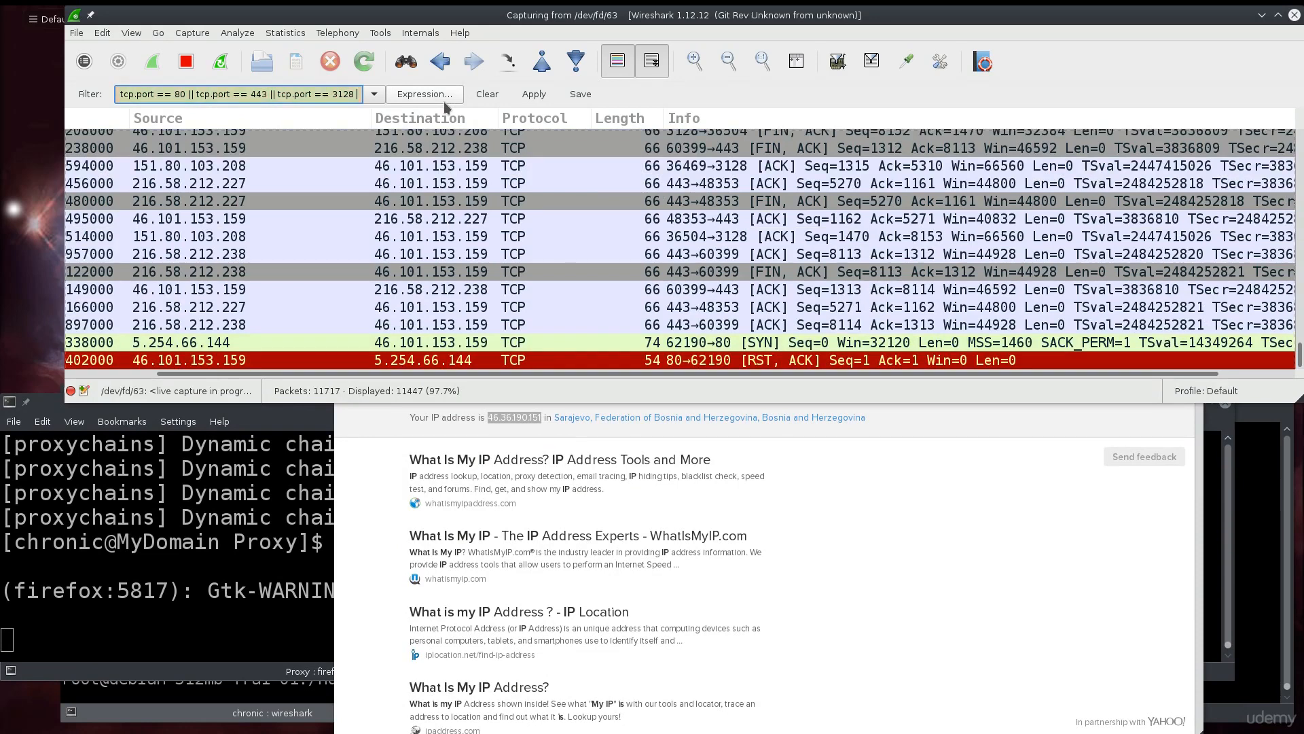
{"action": "type", "text": ")"}
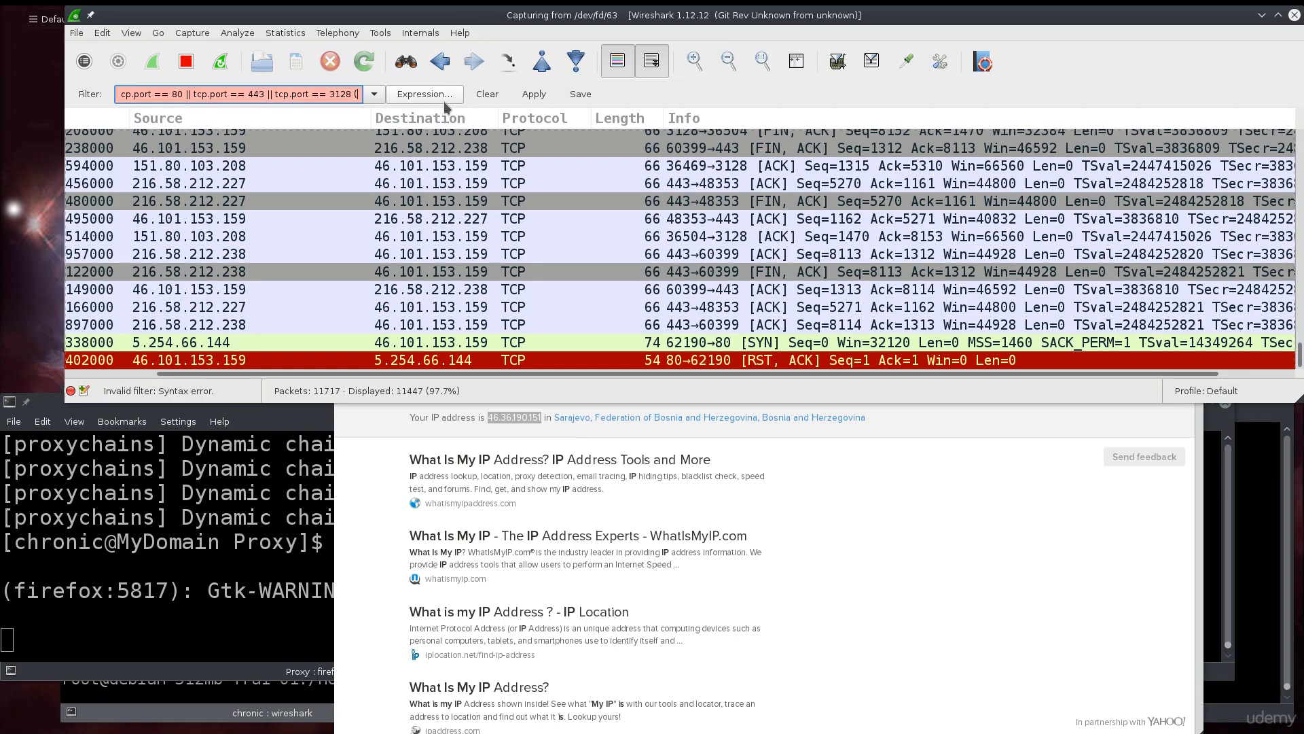
{"action": "key", "text": "Home"}
{"action": "key", "text": "BackSpace"}
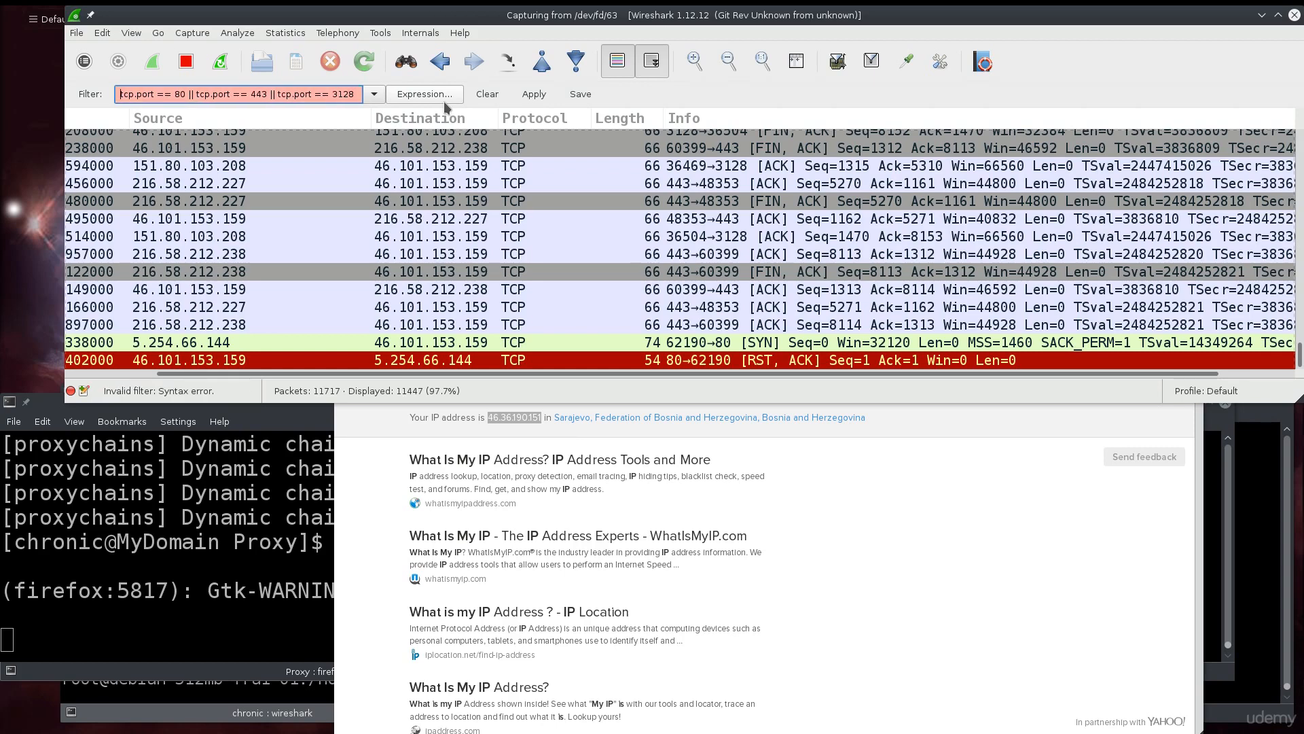
{"action": "type", "text": "("}
{"action": "key", "text": "End"}
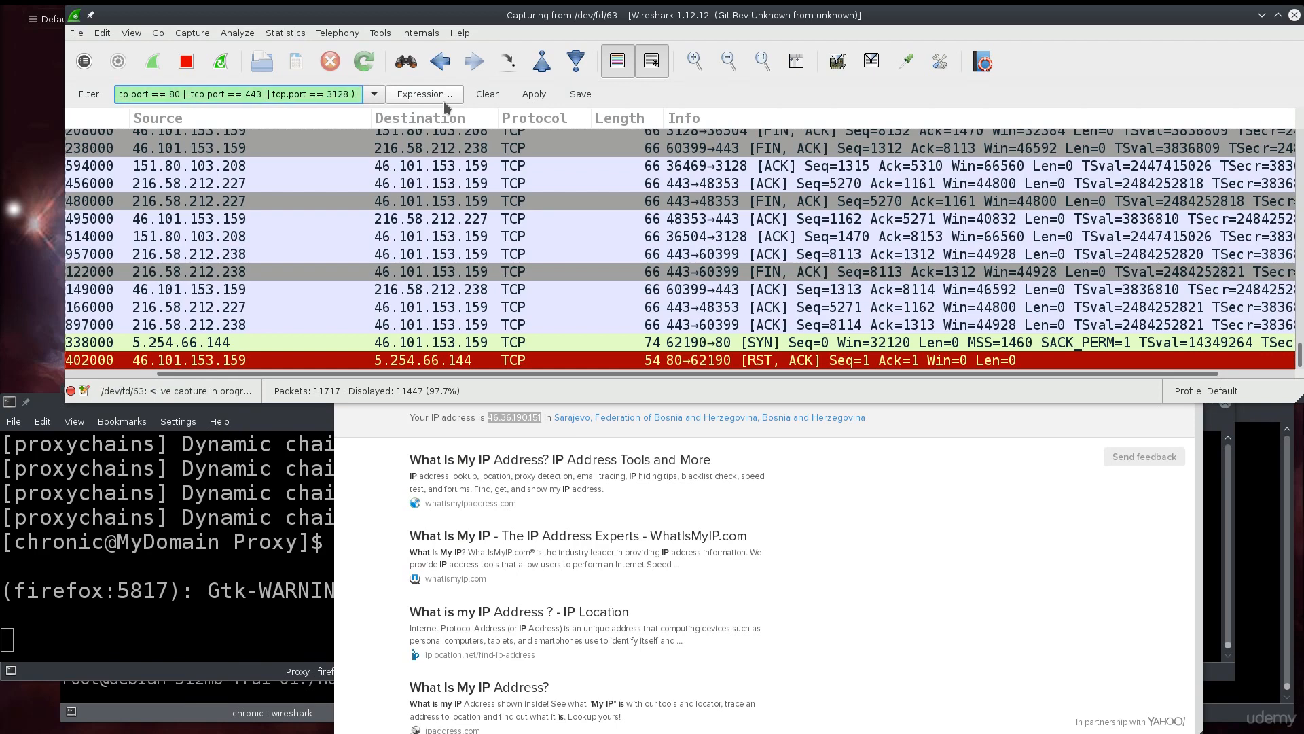
{"action": "type", "text": "&& "}
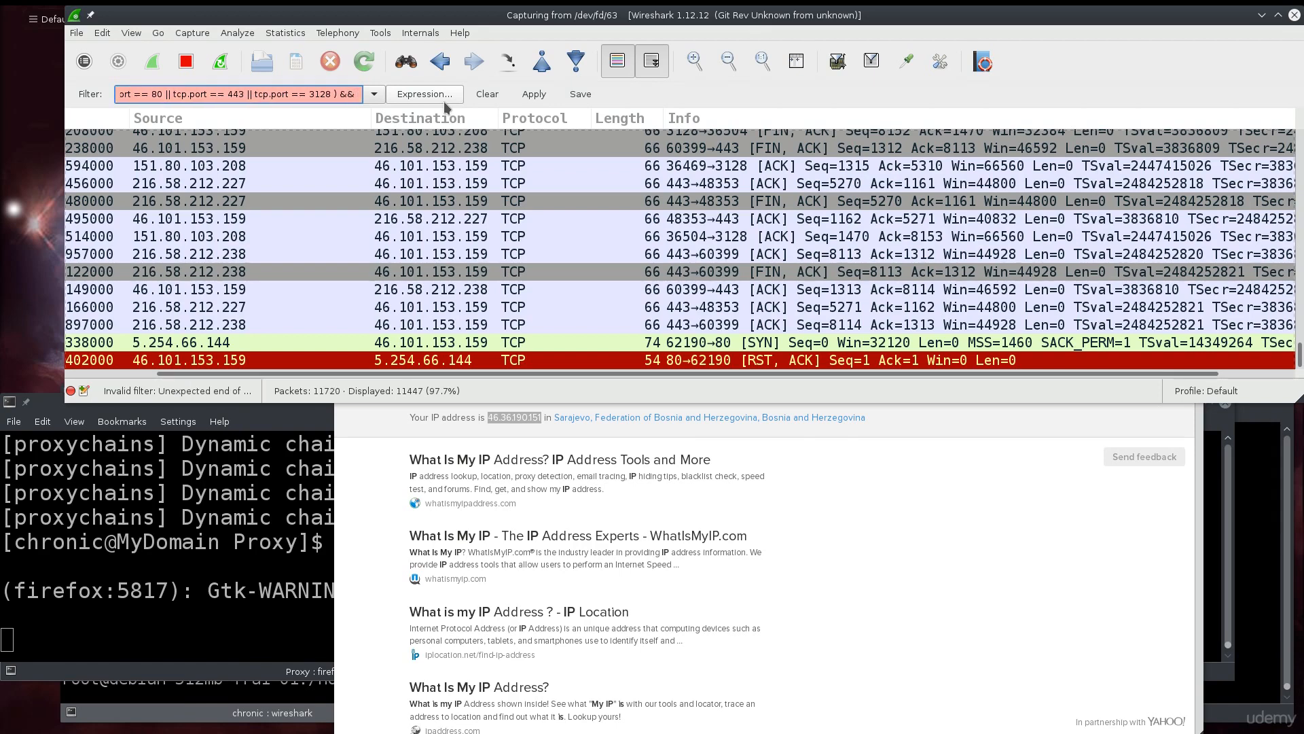
{"action": "type", "text": "ip."}
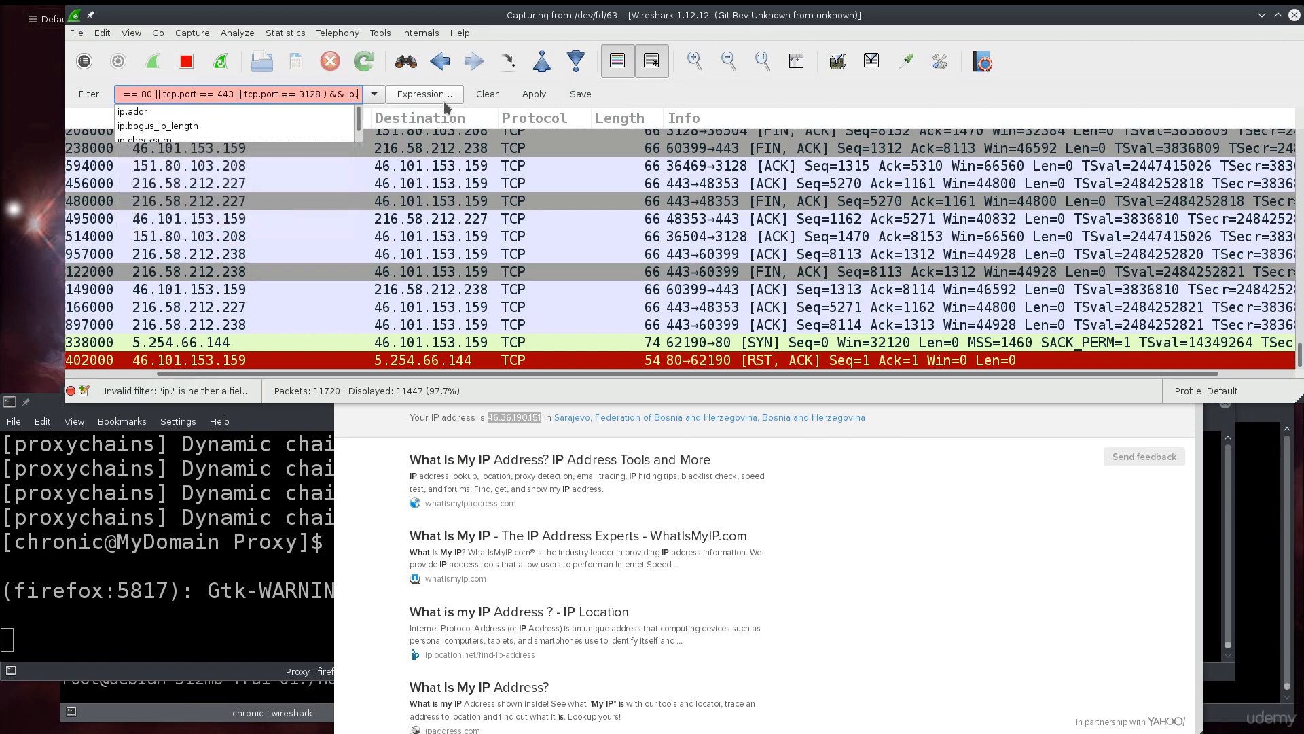
{"action": "type", "text": "src"}
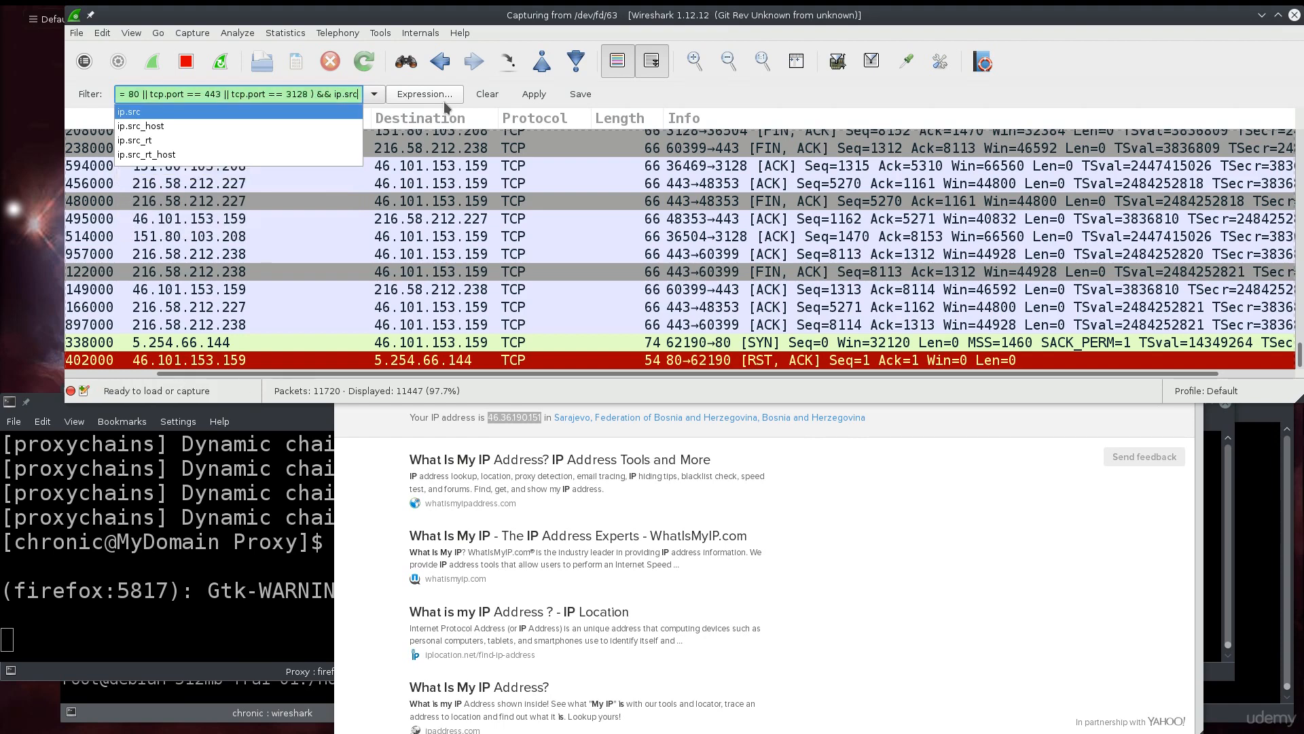
{"action": "key", "text": "Left"}
{"action": "key", "text": "Left"}
{"action": "key", "text": "Left"}
{"action": "key", "text": "BackSpace"}
{"action": "key", "text": "BackSpace"}
{"action": "key", "text": "BackSpace"}
{"action": "key", "text": "BackSpace"}
{"action": "key", "text": "BackSpace"}
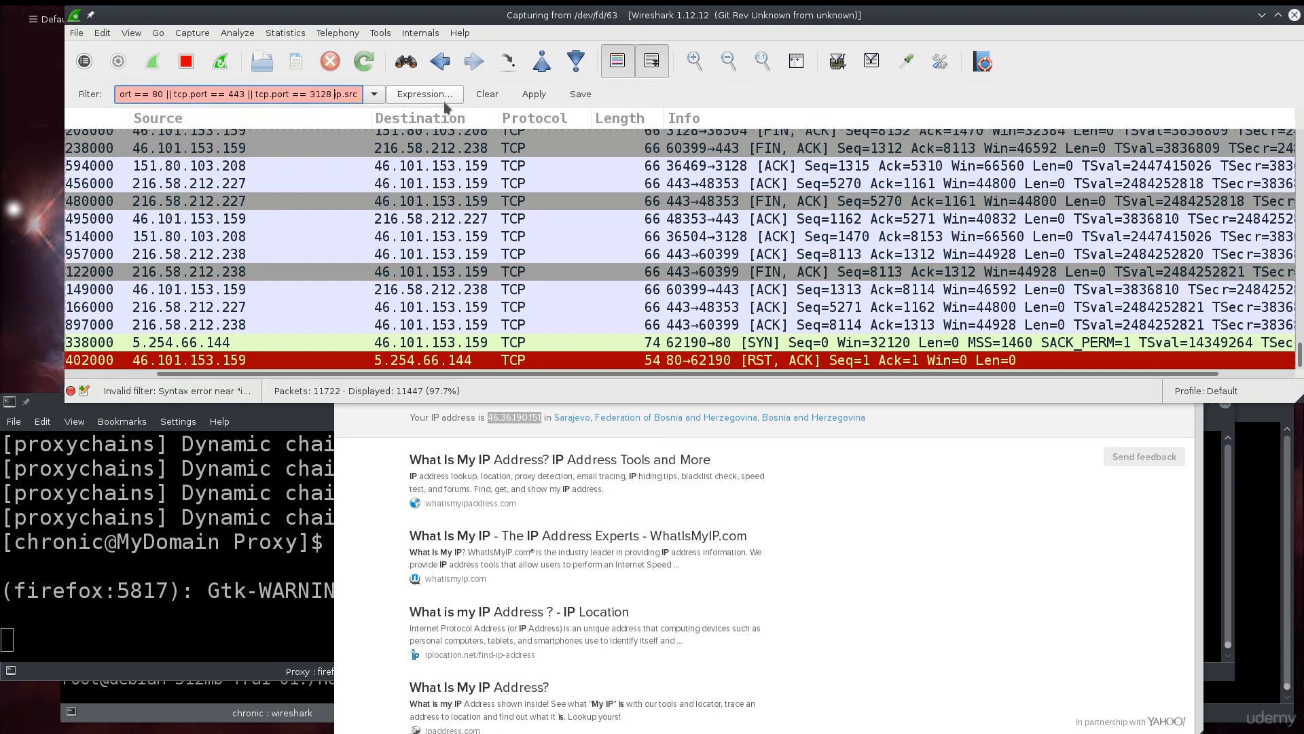
{"action": "type", "text": "||"}
Finish the condition as 'ip.src == 46.36.190.151' with the pasted IP and apply the filter.
{"action": "key", "text": "Home"}
{"action": "key", "text": "Delete"}
{"action": "key", "text": "Delete"}
{"action": "key", "text": "Delete"}
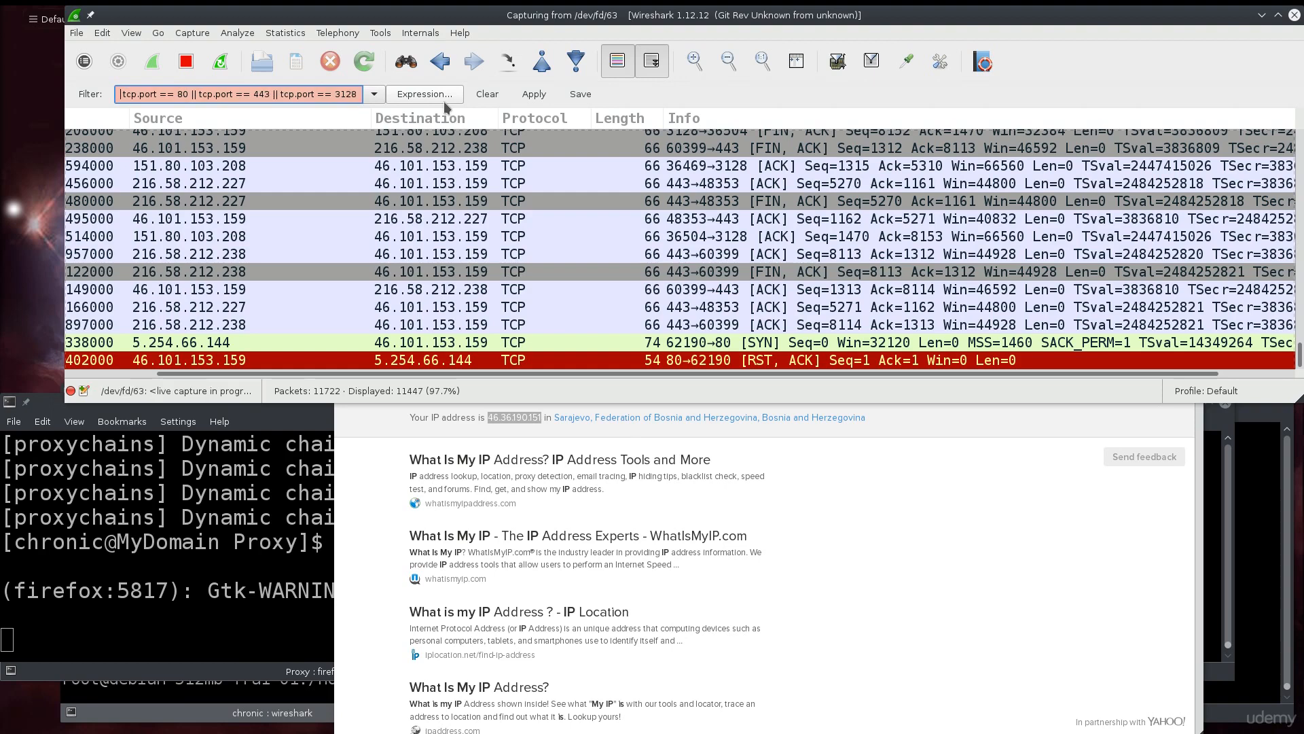
{"action": "type", "text": "t"}
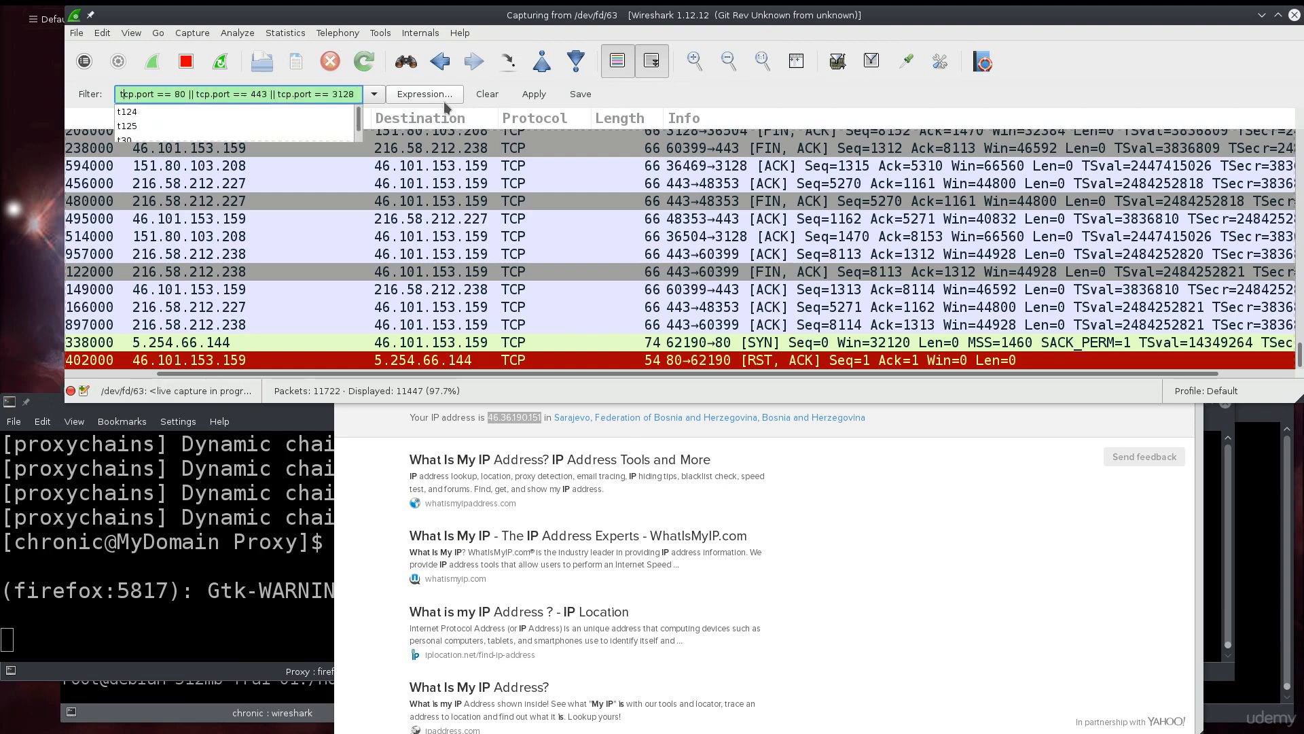
{"action": "key", "text": "End"}
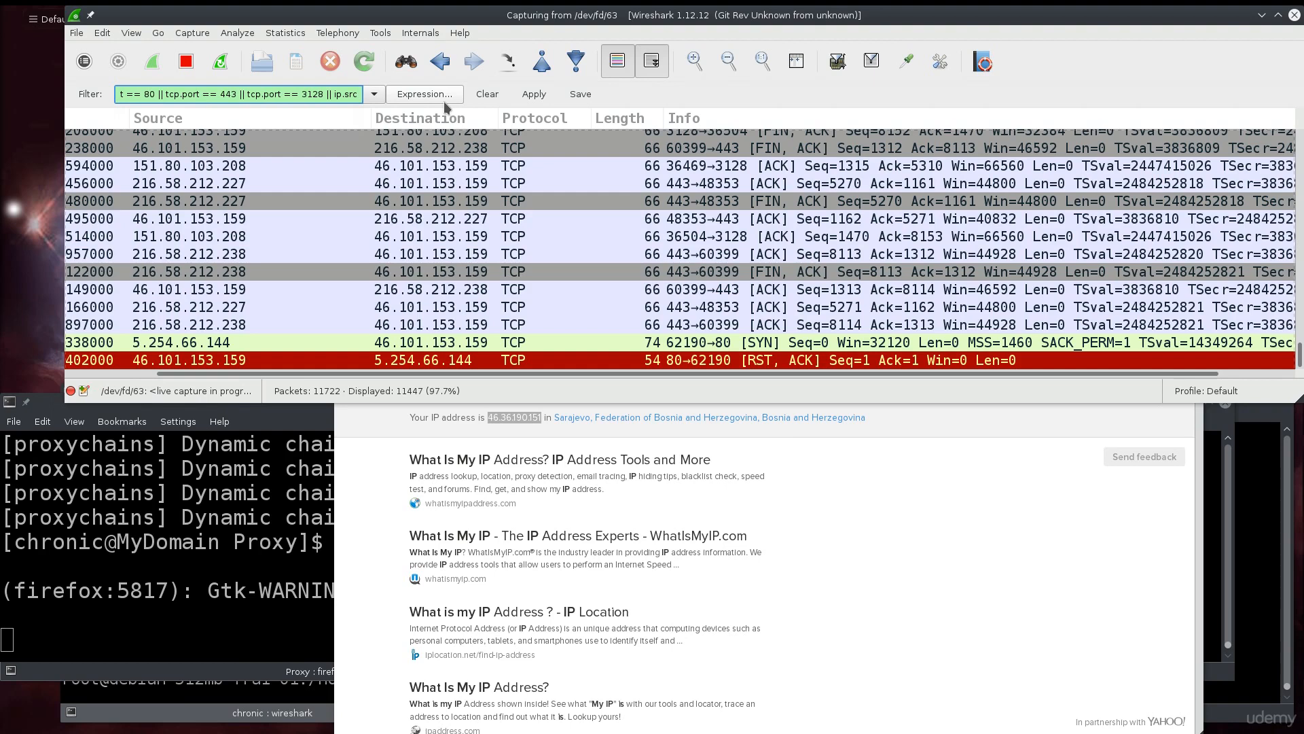
{"action": "type", "text": "=="}
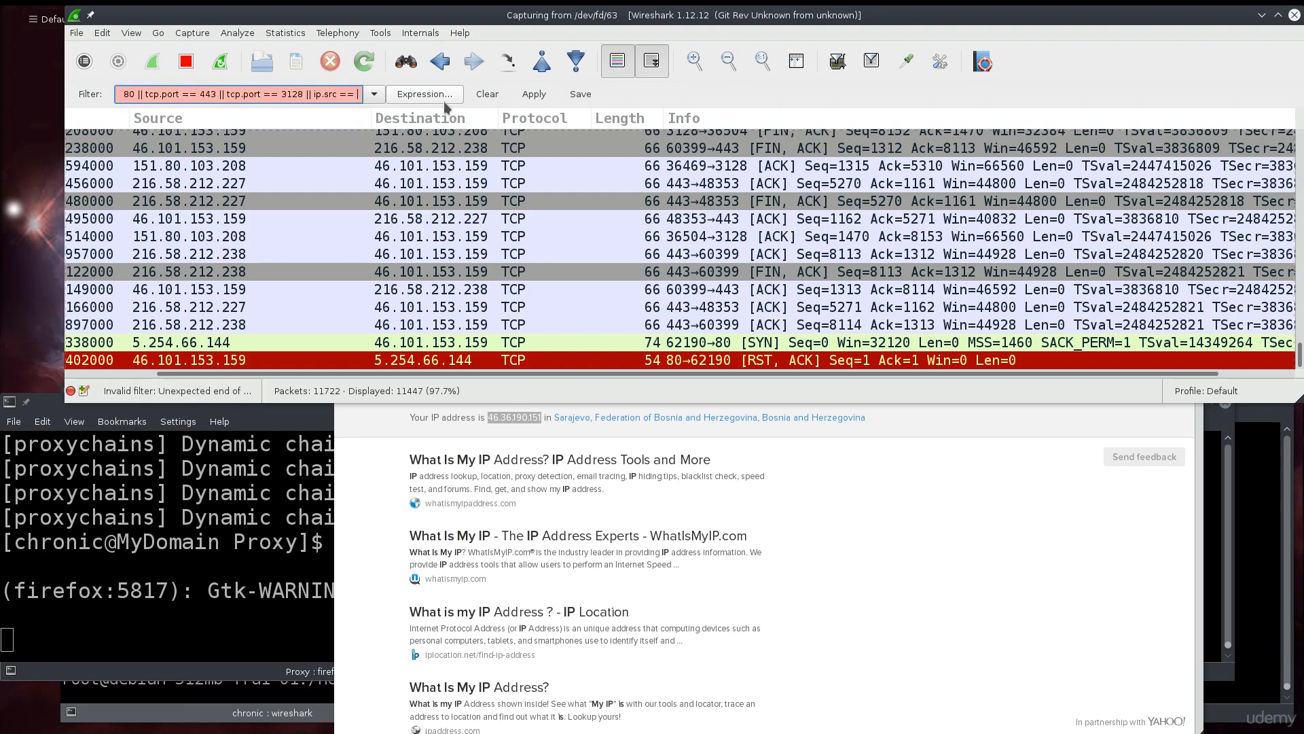
{"action": "key", "text": "ctrl+v"}
{"action": "type", "text": ":"}
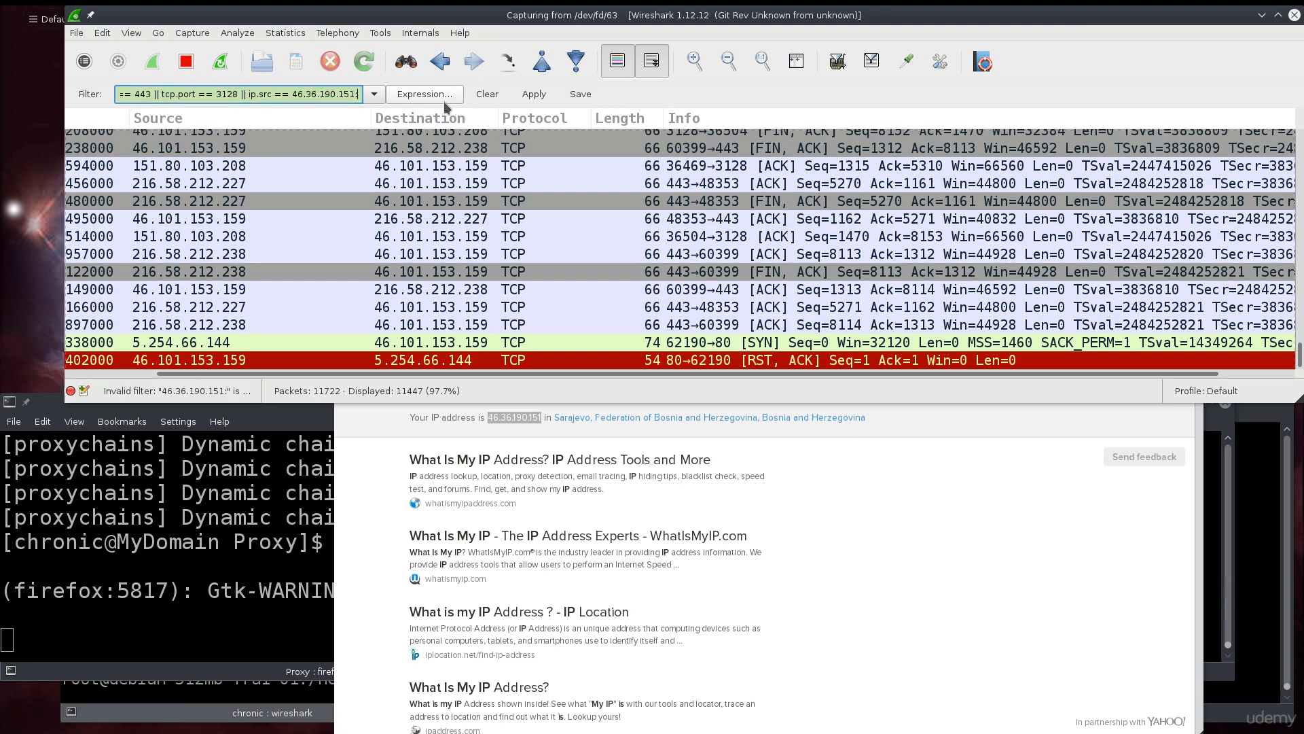
{"action": "key", "text": "BackSpace"}
{"action": "left_click", "coordinate": [522, 98]}
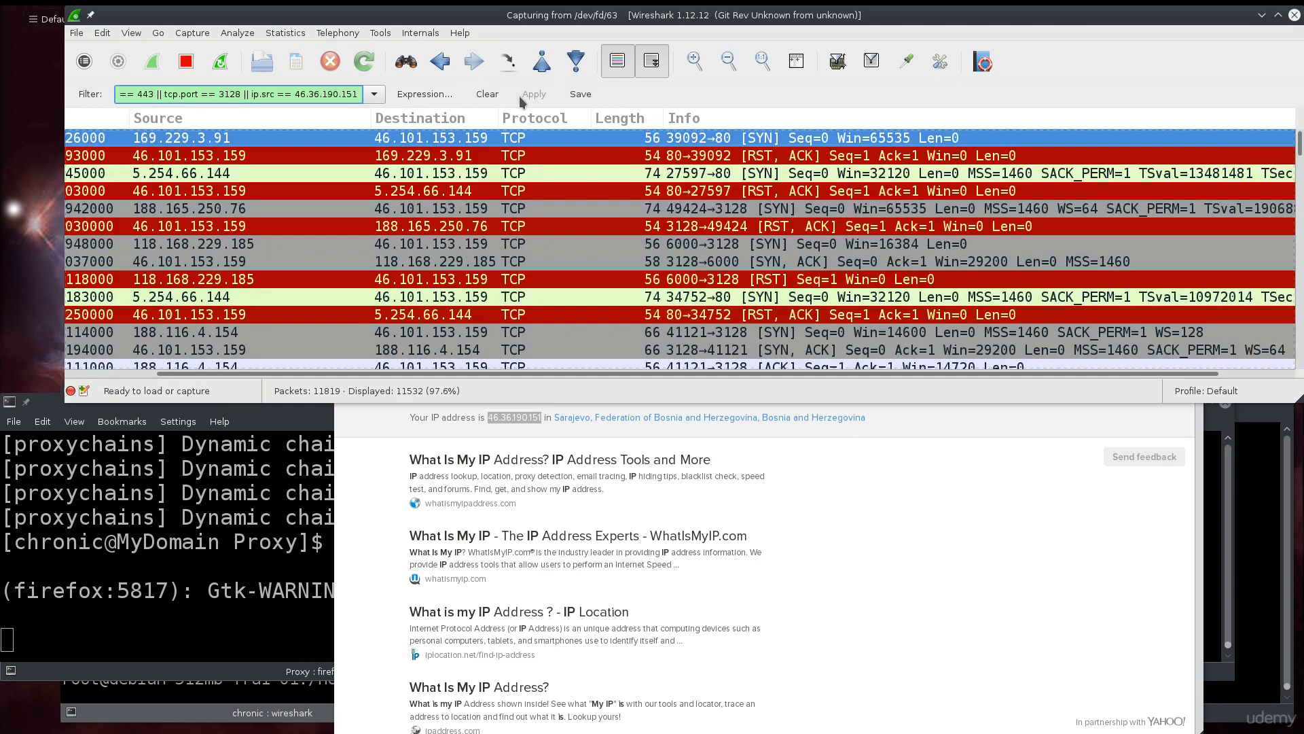
{"action": "scroll", "coordinate": [518, 250], "scroll_direction": "down", "scroll_amount": 20}
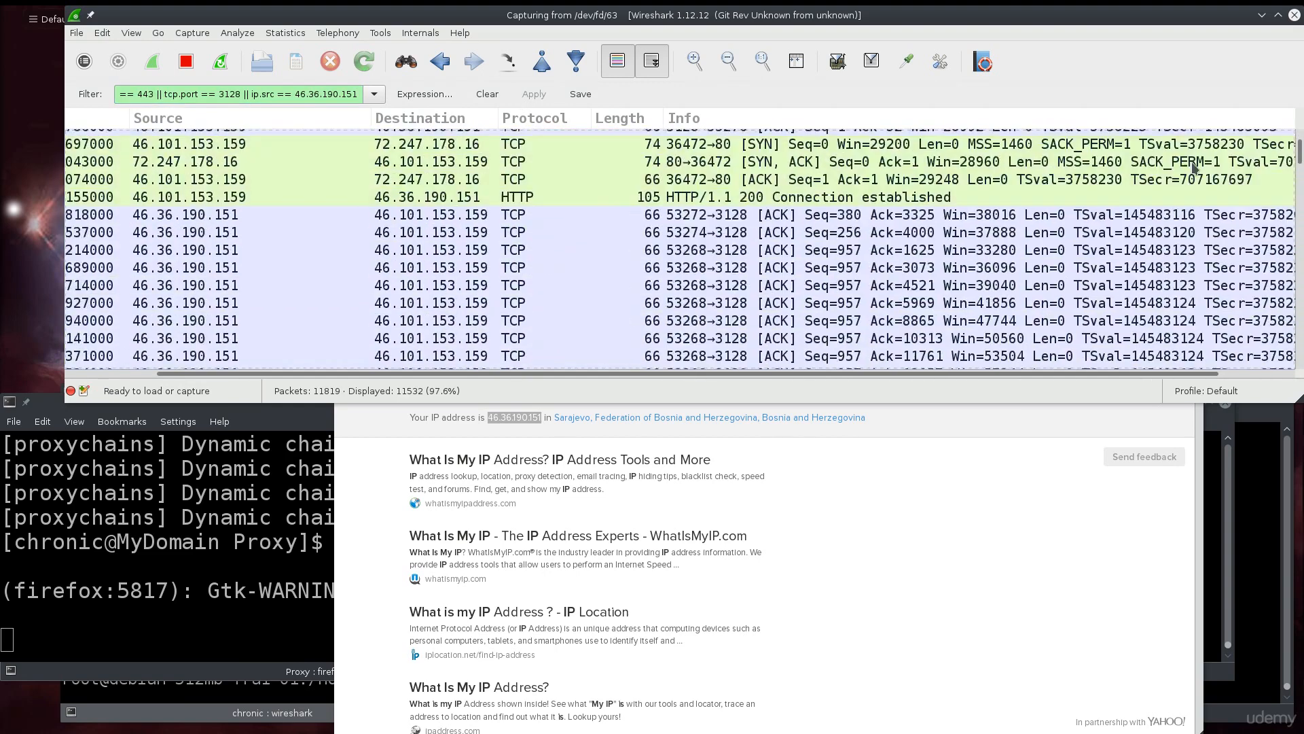
{"action": "left_click_drag", "start_coordinate": [1298, 153], "coordinate": [1123, 439]}
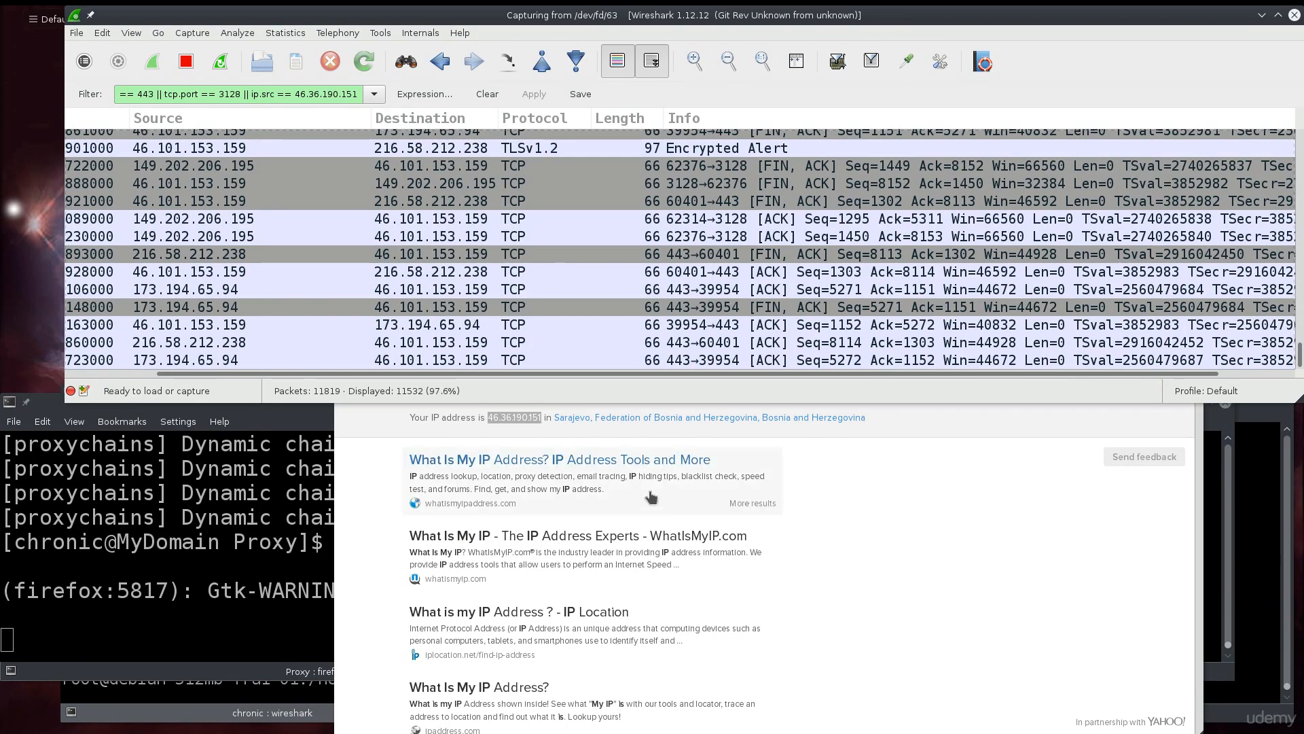
Close the unproxied Firefox and relaunch it with 'proxychains4 firefox'.
{"action": "left_click", "coordinate": [1055, 468]}
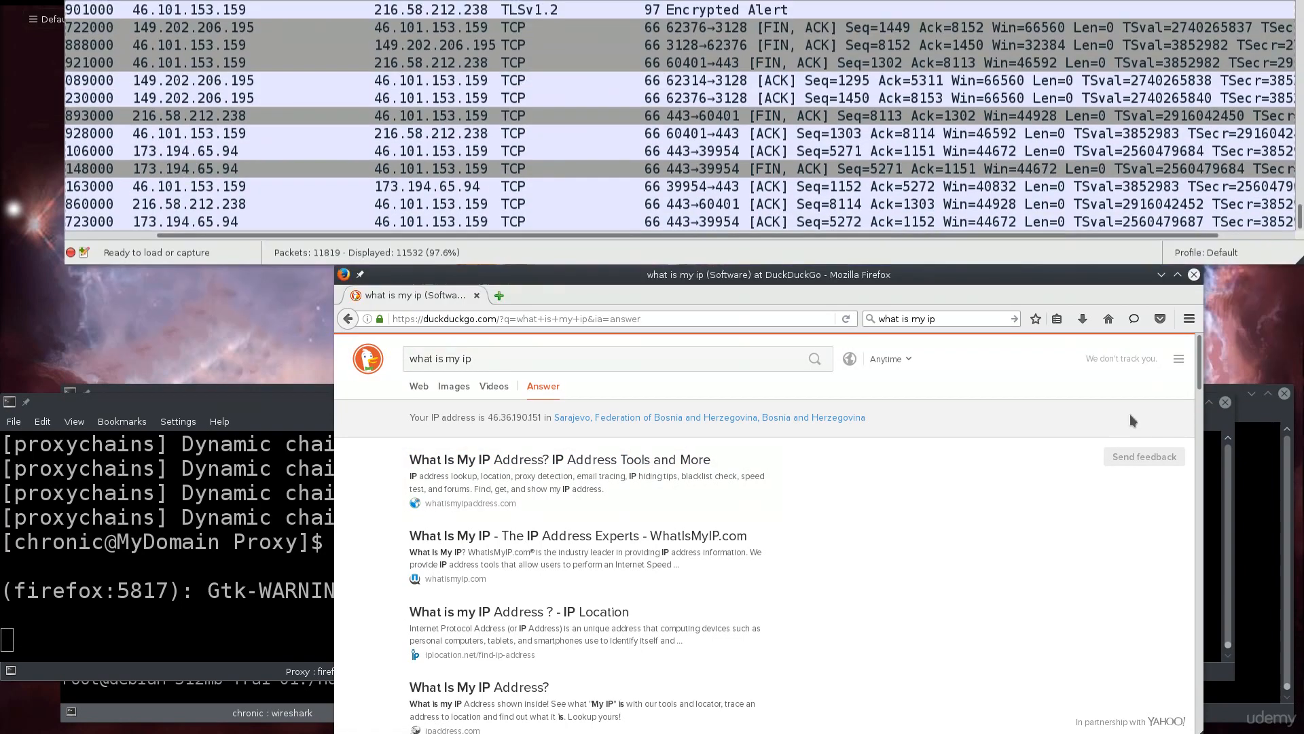
{"action": "left_click", "coordinate": [1195, 275]}
{"action": "type", "text": "proxychains4 firefox"}
{"action": "key", "text": "Return"}
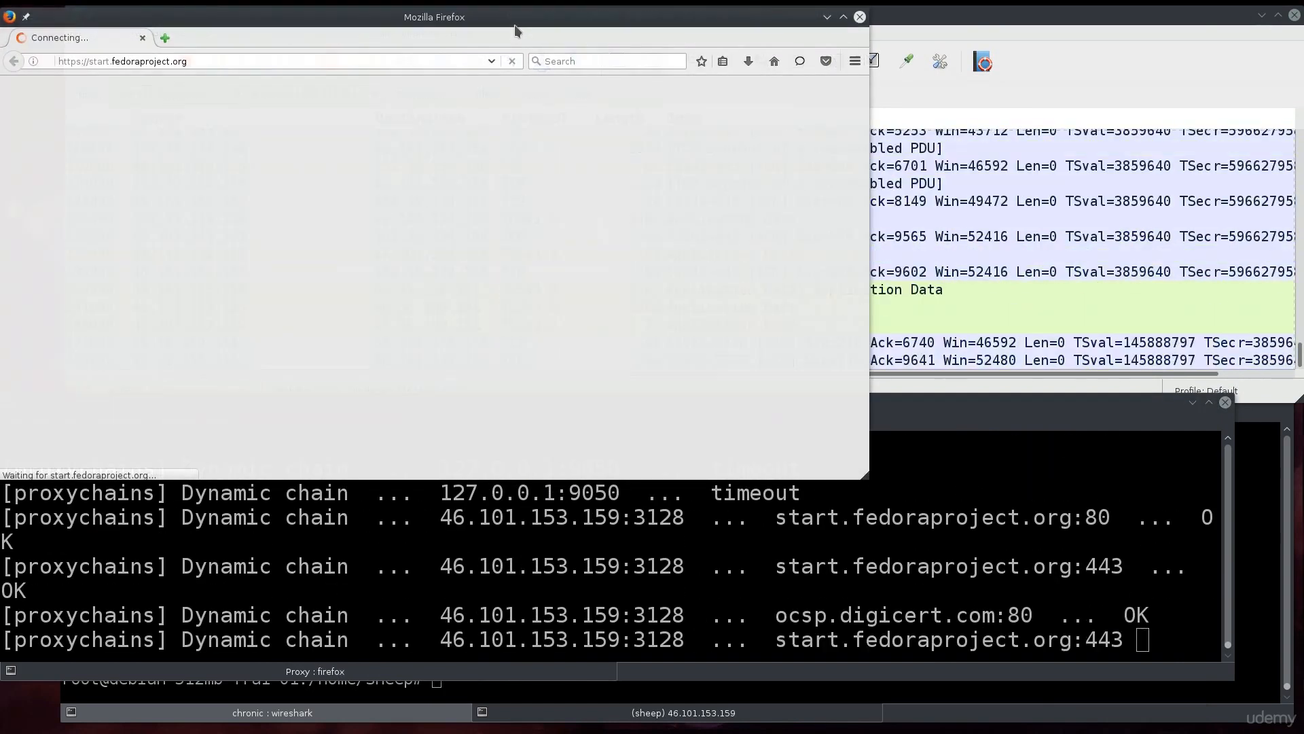
Inspect packets from 46.36.190.151 to 46.101.153.159 on port 3128 in Wireshark.
{"action": "left_click", "coordinate": [951, 19]}
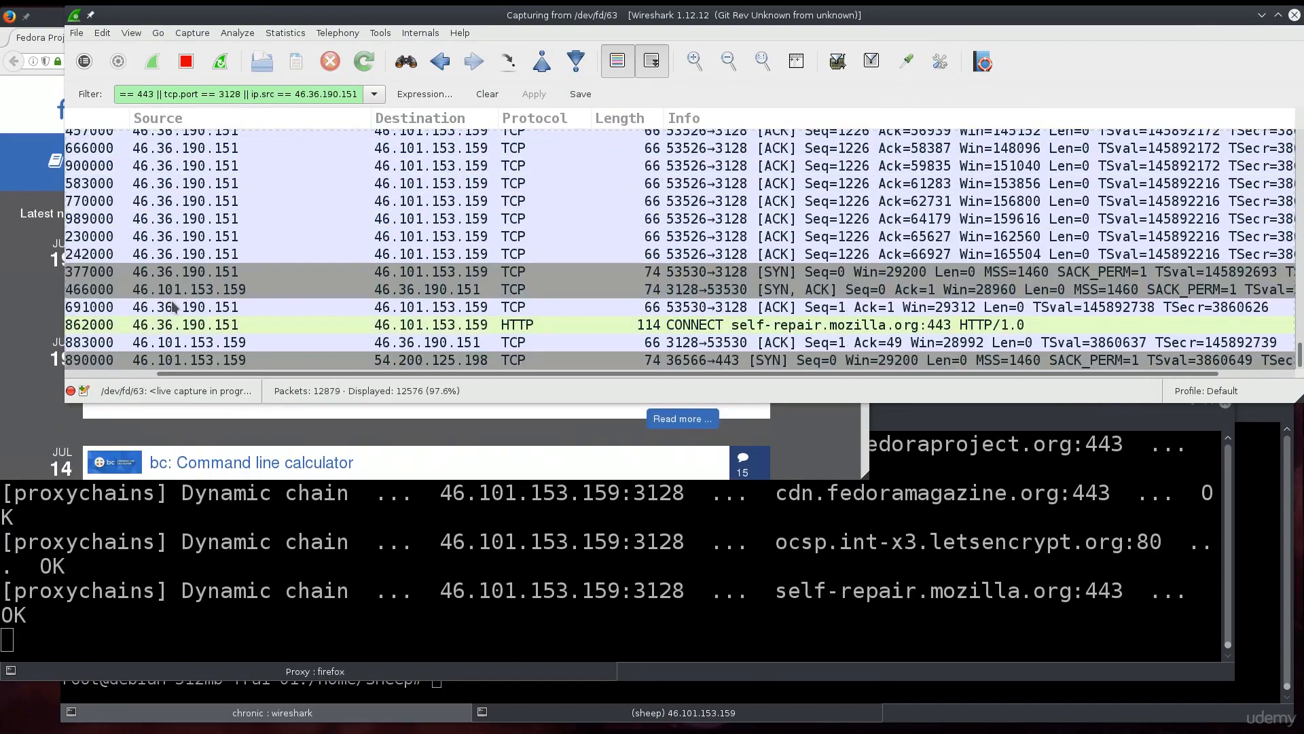
{"action": "left_click", "coordinate": [174, 310]}
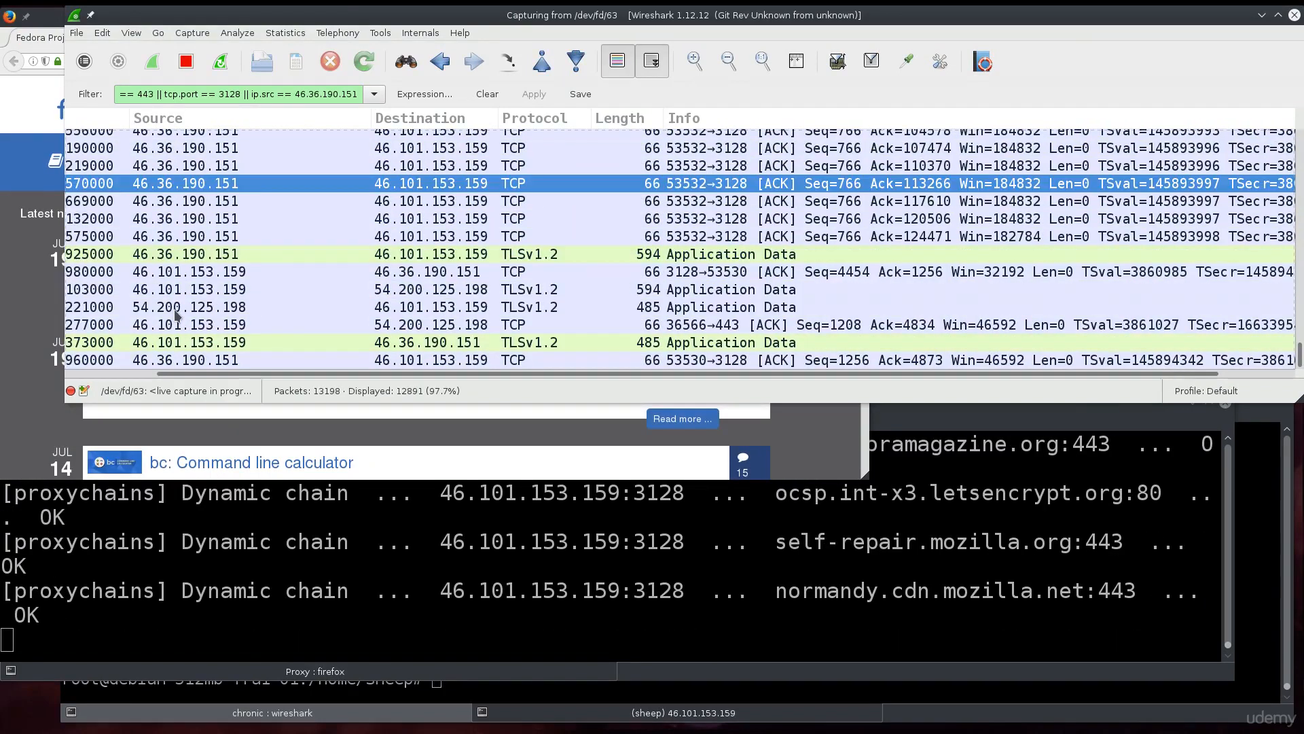
{"action": "scroll", "coordinate": [174, 310], "scroll_direction": "up", "scroll_amount": 4}
{"action": "left_click", "coordinate": [170, 219]}
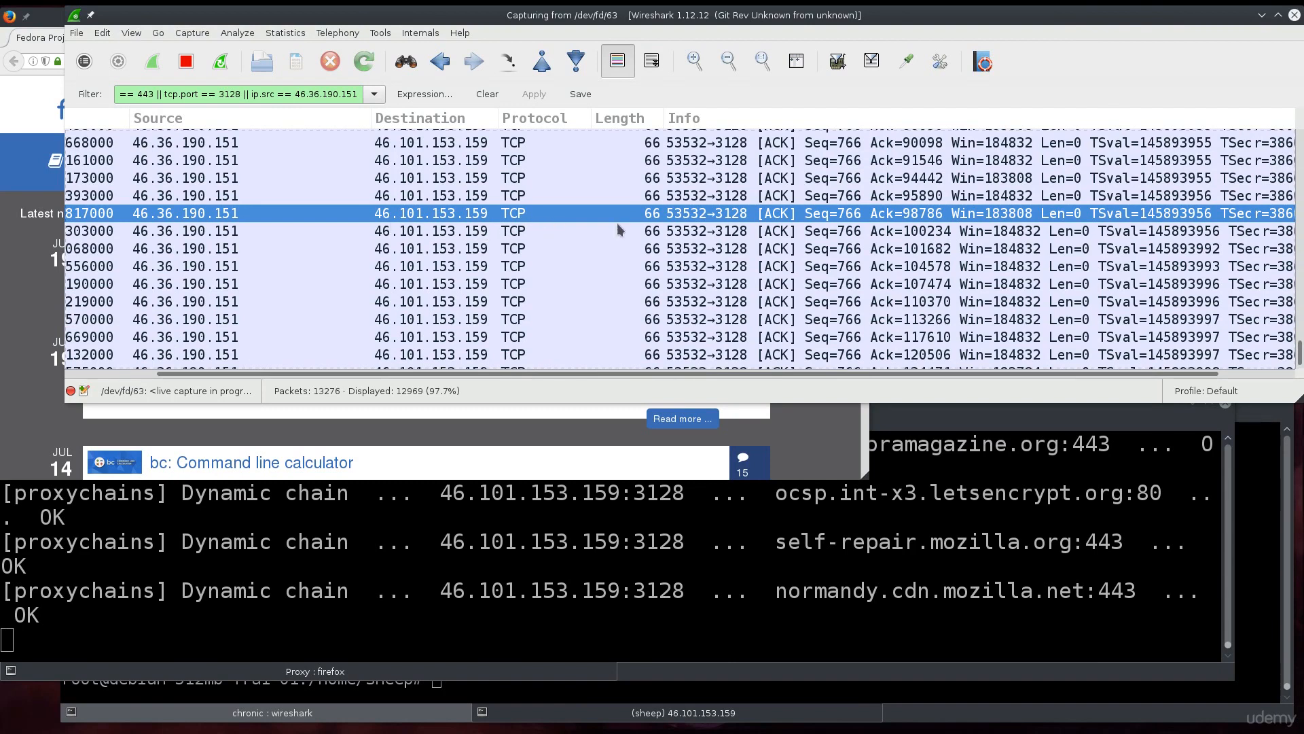
{"action": "scroll", "coordinate": [653, 254], "scroll_direction": "down", "scroll_amount": 10}
{"action": "scroll", "coordinate": [653, 255], "scroll_direction": "down", "scroll_amount": 5}
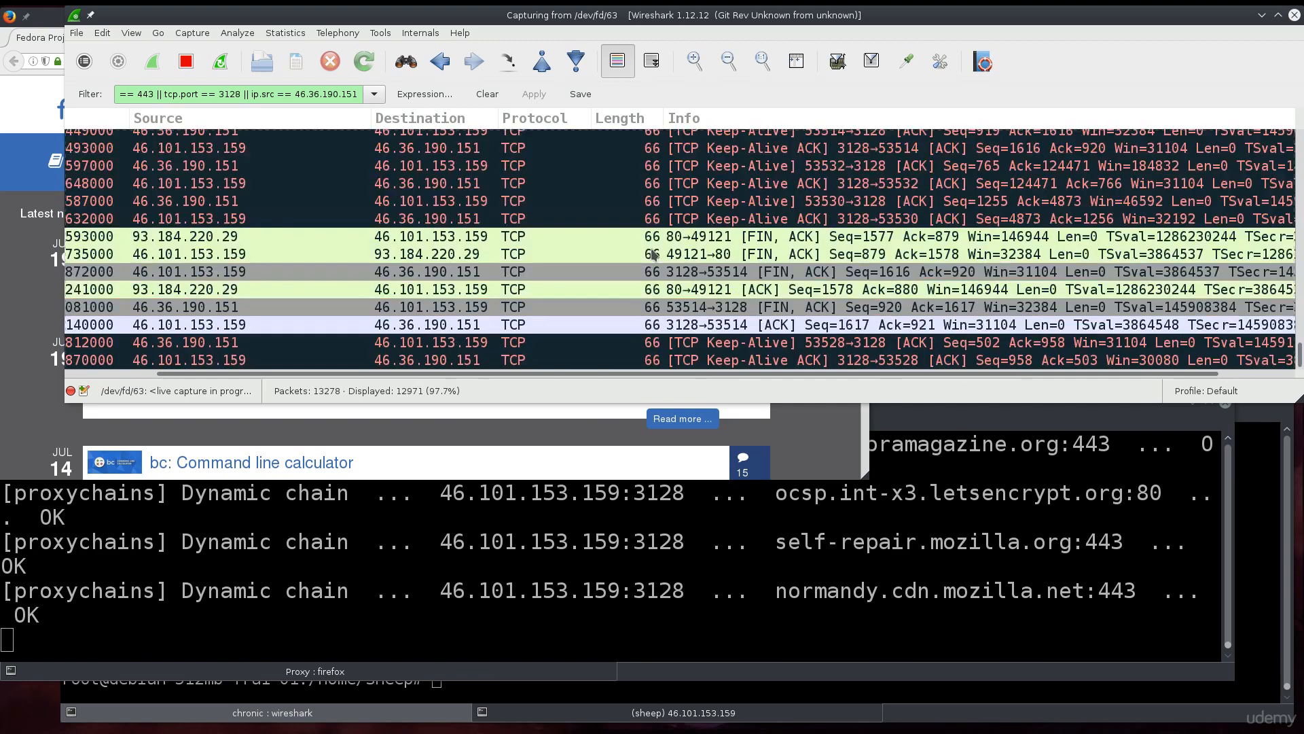
{"action": "scroll", "coordinate": [653, 255], "scroll_direction": "down", "scroll_amount": 2}
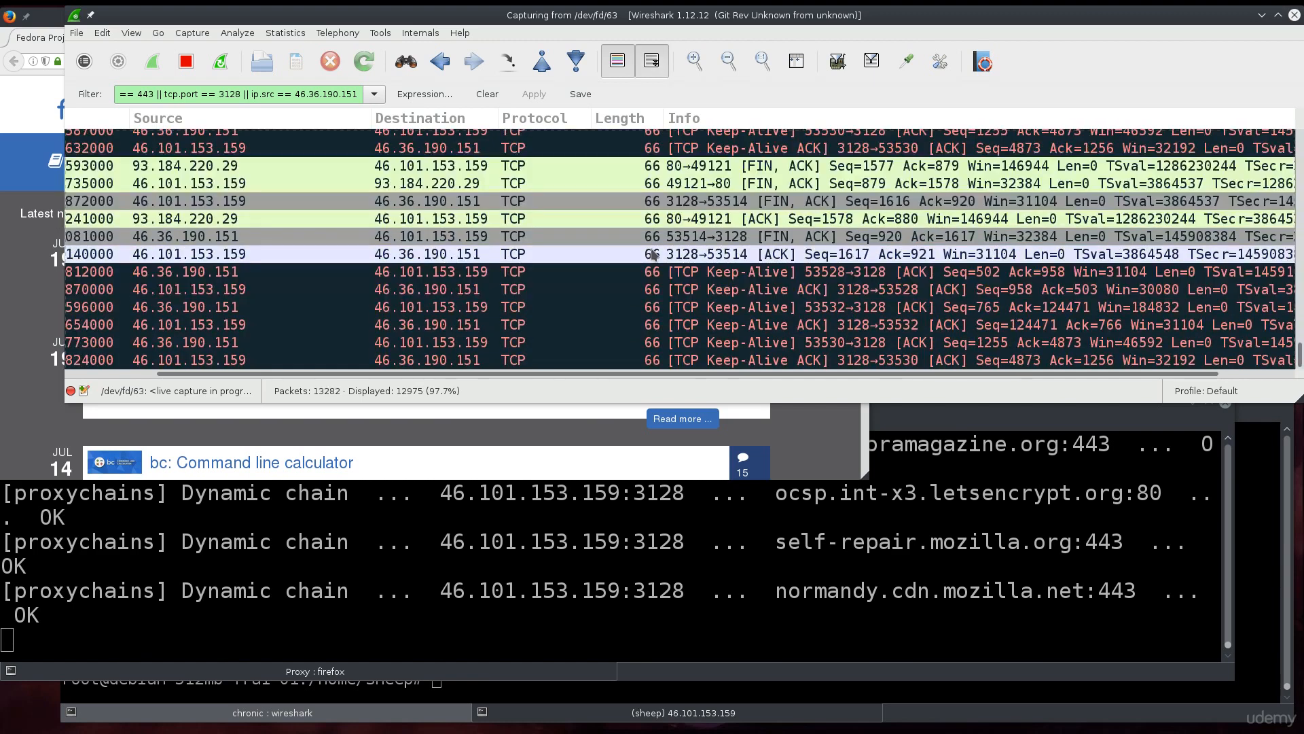